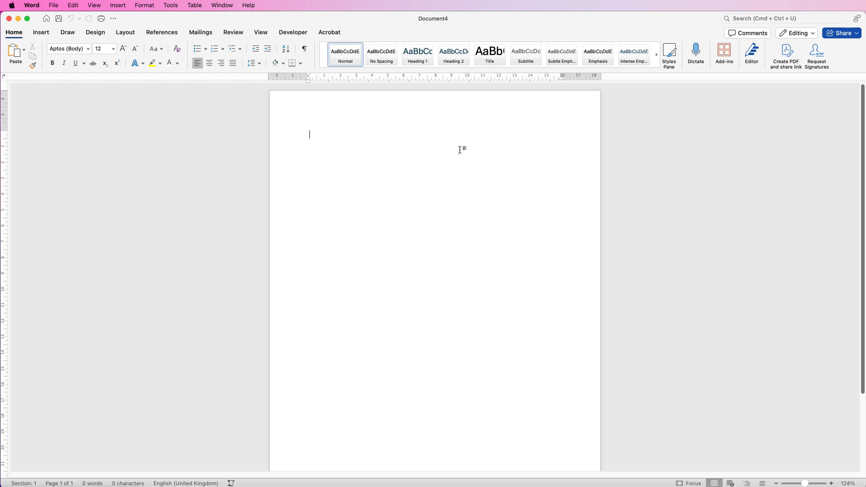
Step: Set the page orientation to landscape
click(124, 32)
click(49, 56)
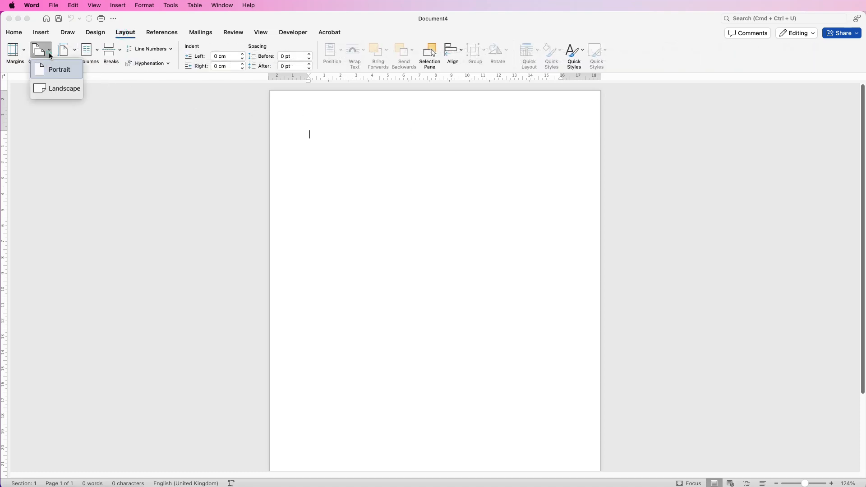
click(51, 91)
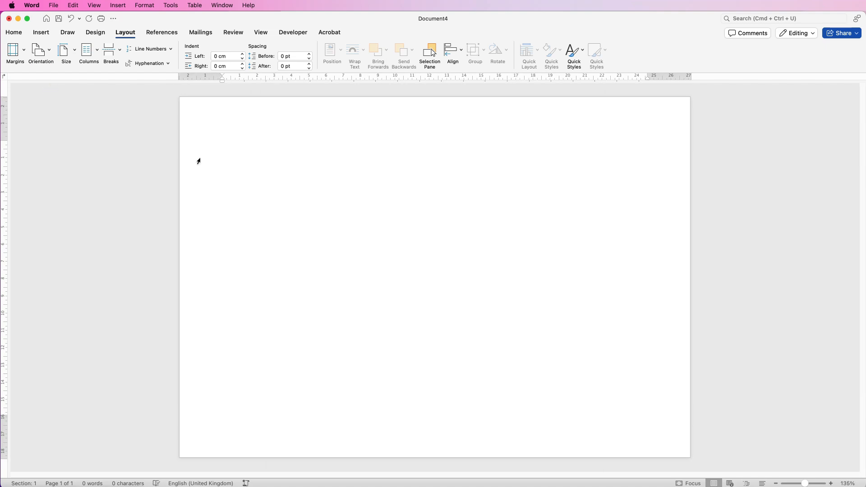
Step: Insert the picture young-3210056_1280.jpg from the History folder into the document
click(41, 32)
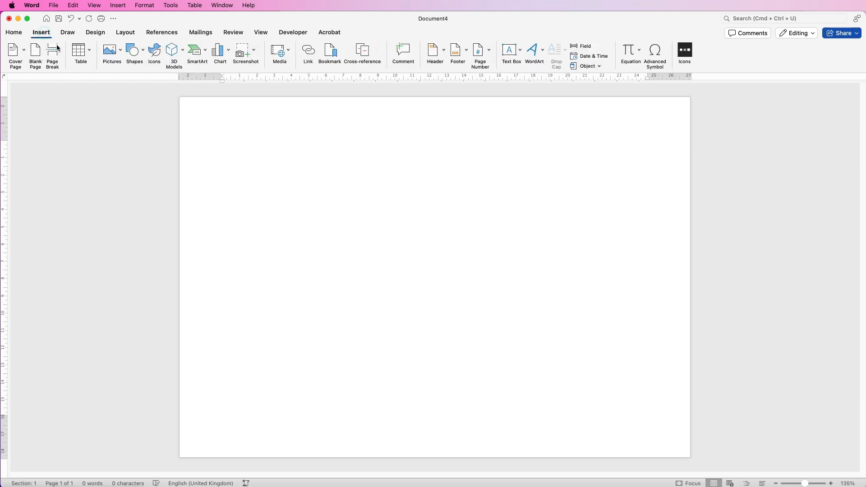
click(122, 56)
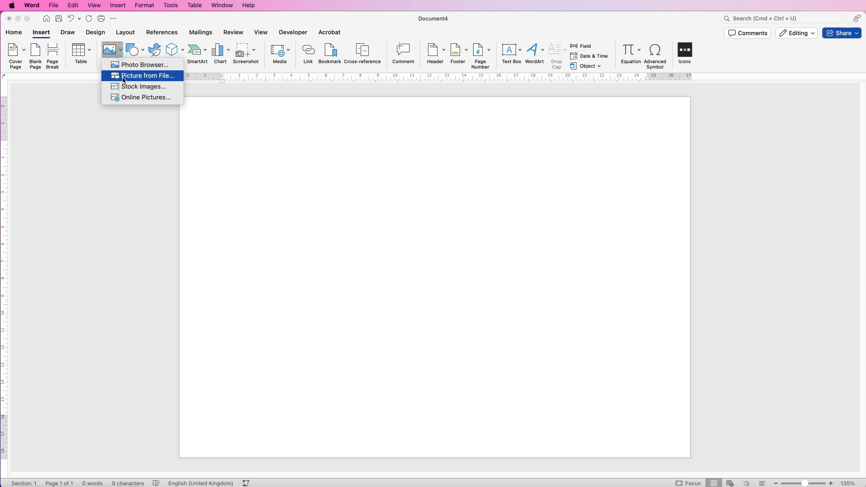
click(125, 77)
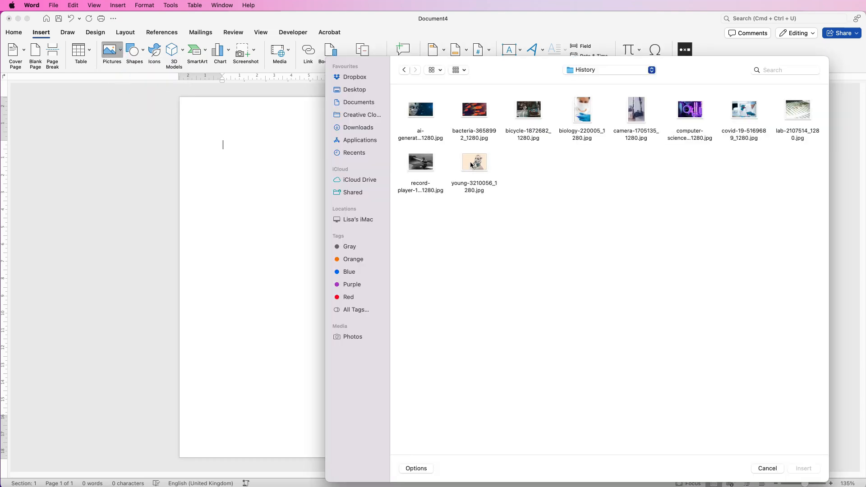
click(471, 165)
click(802, 468)
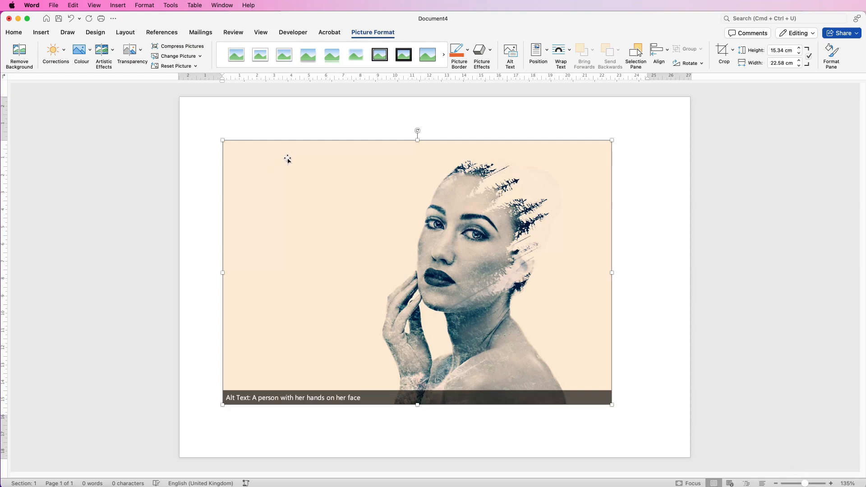
Step: Change the picture's text wrapping, shrink it to about 11.6 by 7.9 cm and move it to the page's upper right
click(569, 50)
click(569, 139)
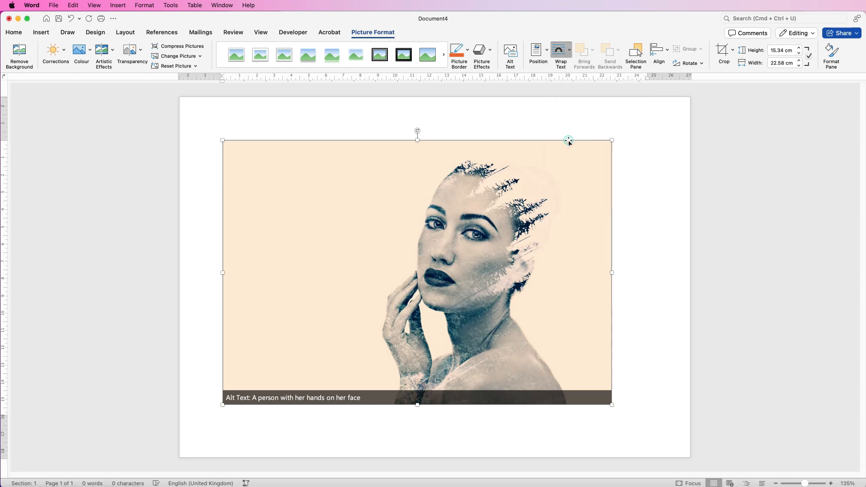
drag(611, 141, 529, 196)
drag(422, 277, 550, 210)
drag(350, 338, 441, 271)
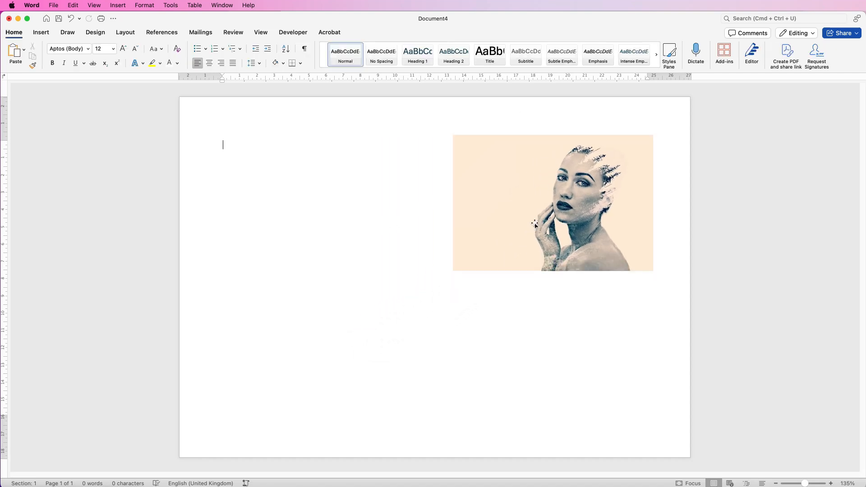
click(564, 209)
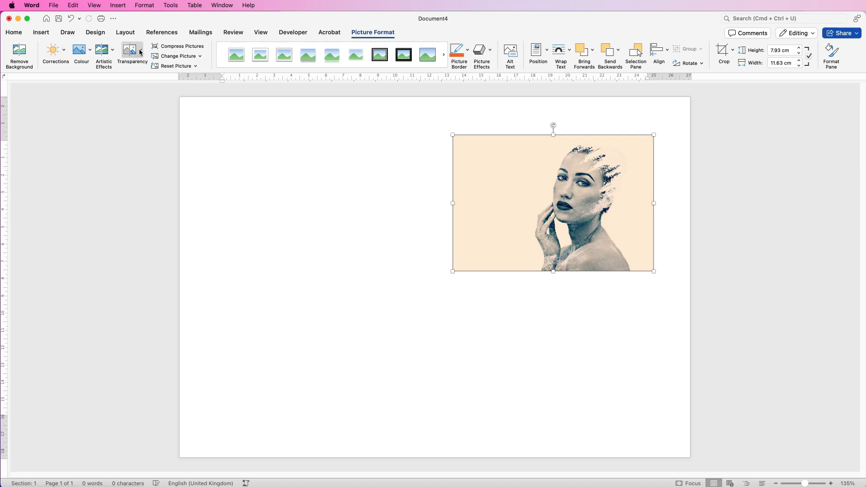
click(112, 52)
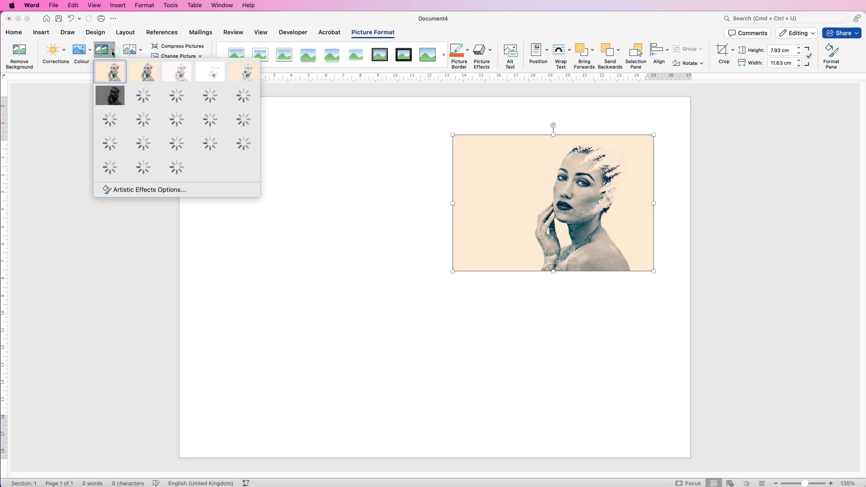
click(112, 52)
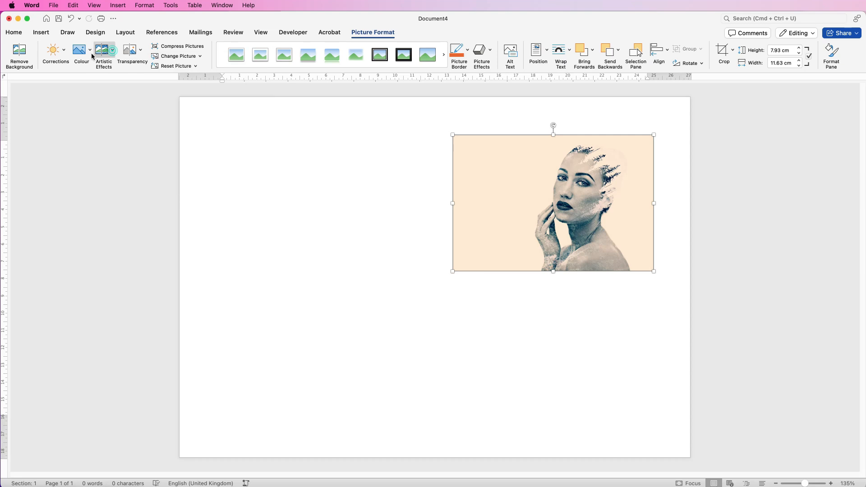
Step: Apply zero colour saturation to the picture and undo it
click(90, 55)
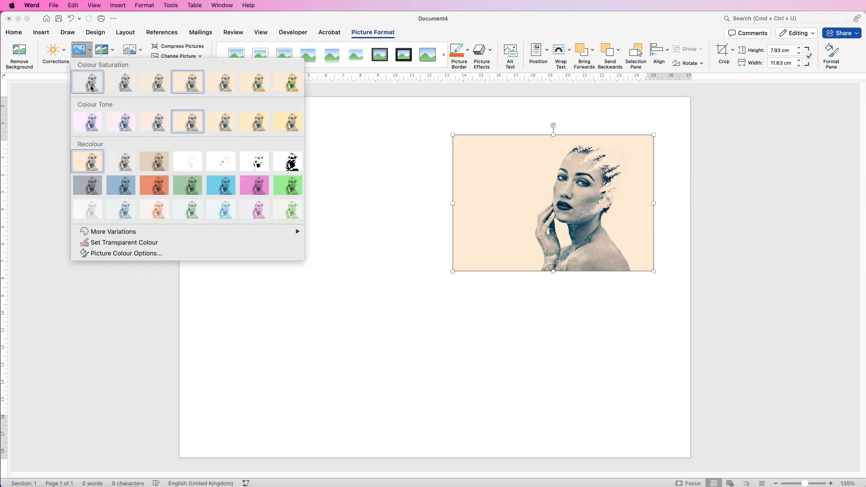
click(89, 83)
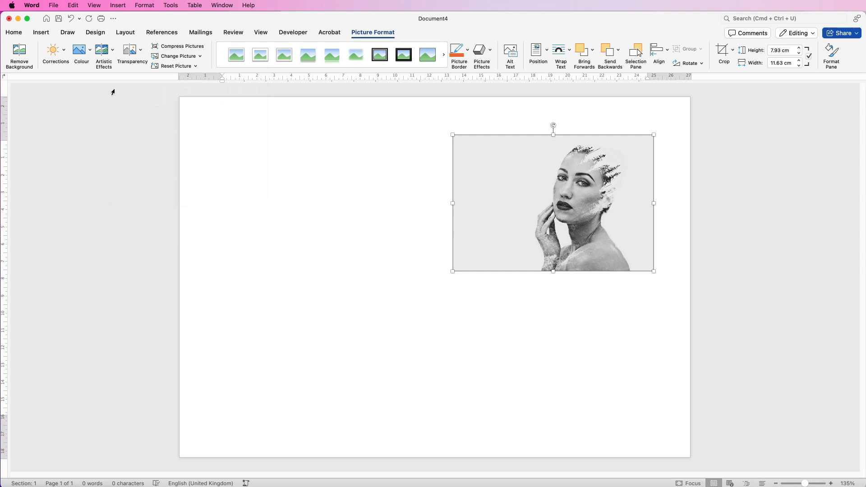
key(super+z)
click(65, 50)
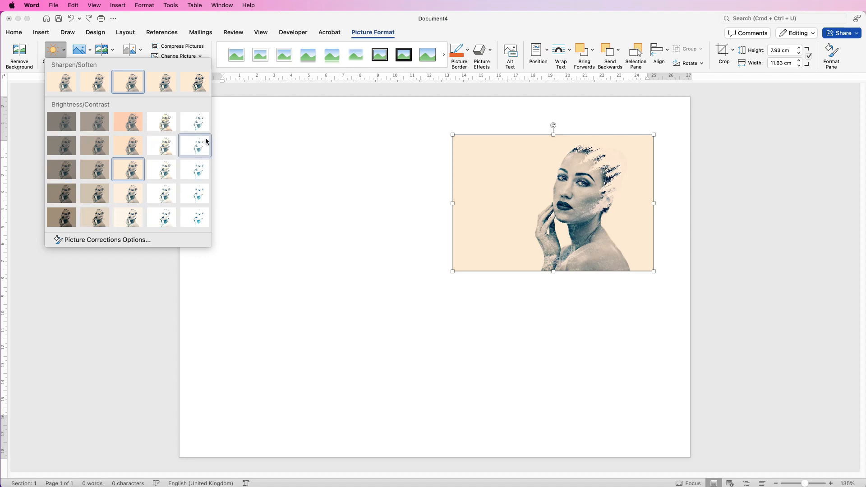
click(485, 168)
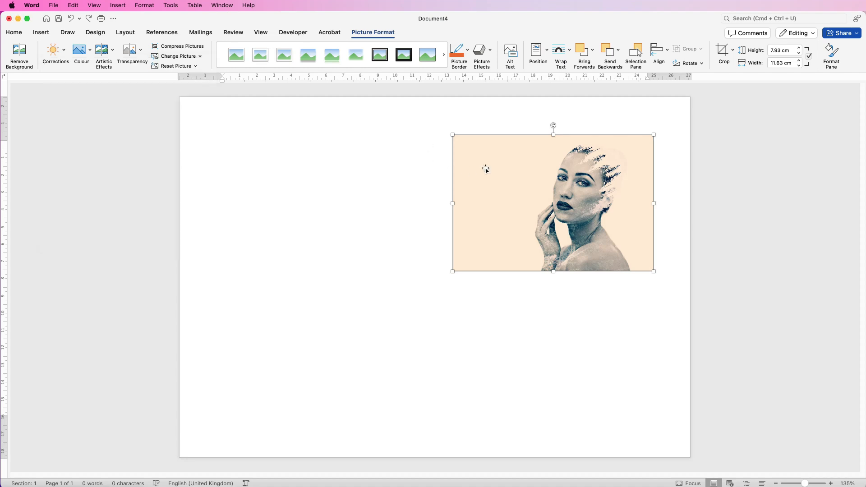
click(415, 202)
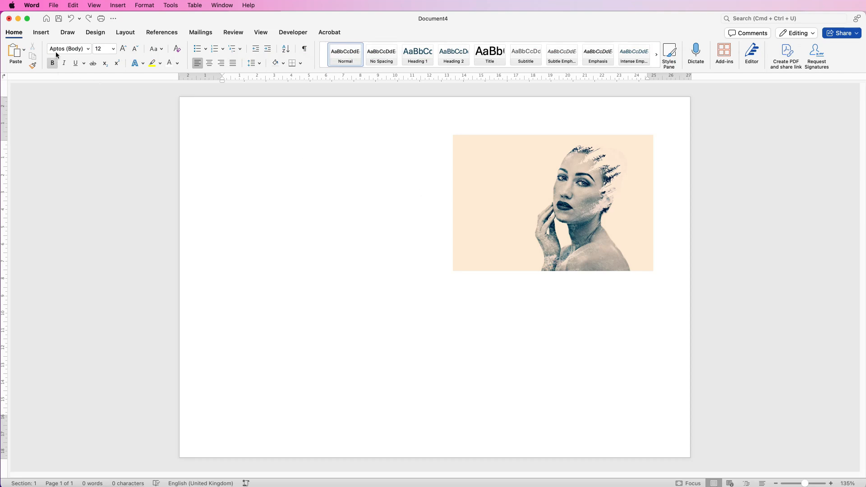
Step: Draw a text box about 5.3 by 3.5 cm over the picture's left side and enter the letter H
click(41, 32)
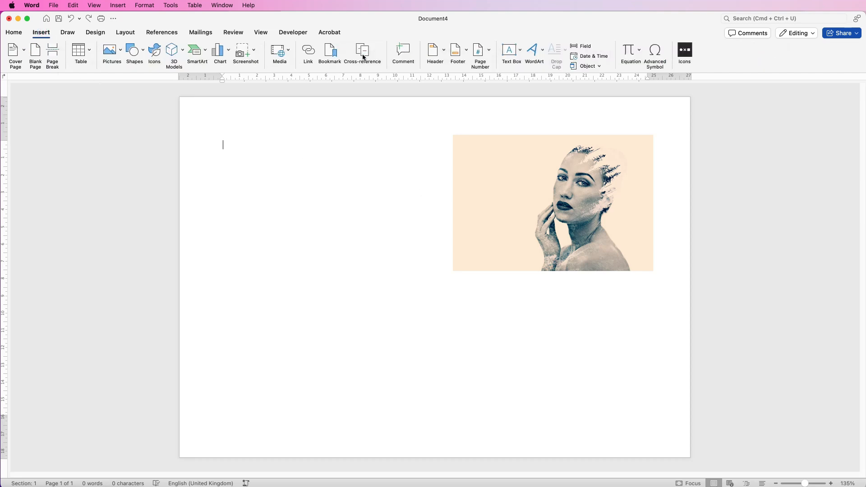
click(519, 54)
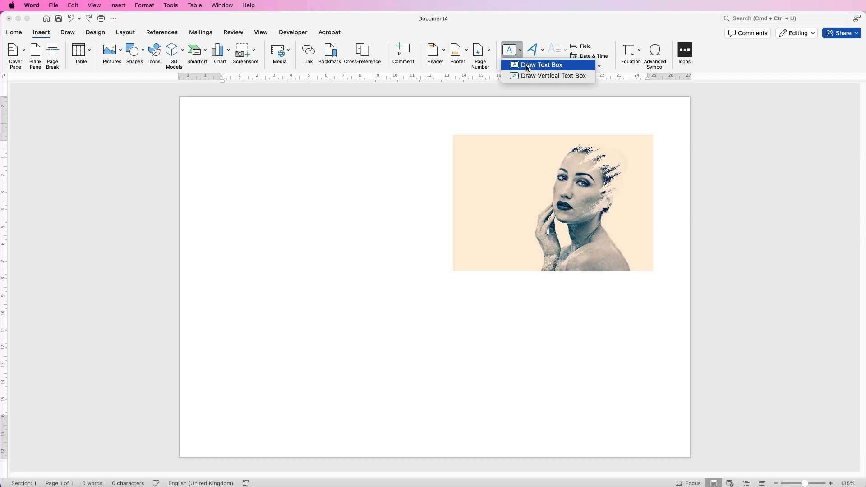
click(528, 68)
mouse_move(434, 167)
mouse_down()
mouse_move(435, 226)
mouse_move(526, 228)
mouse_up()
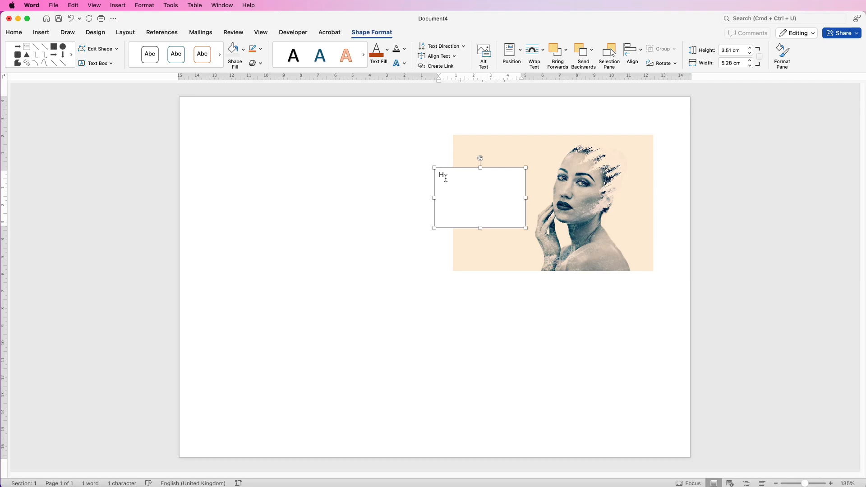
Step: Increase the H's font size to 80 pt
click(416, 202)
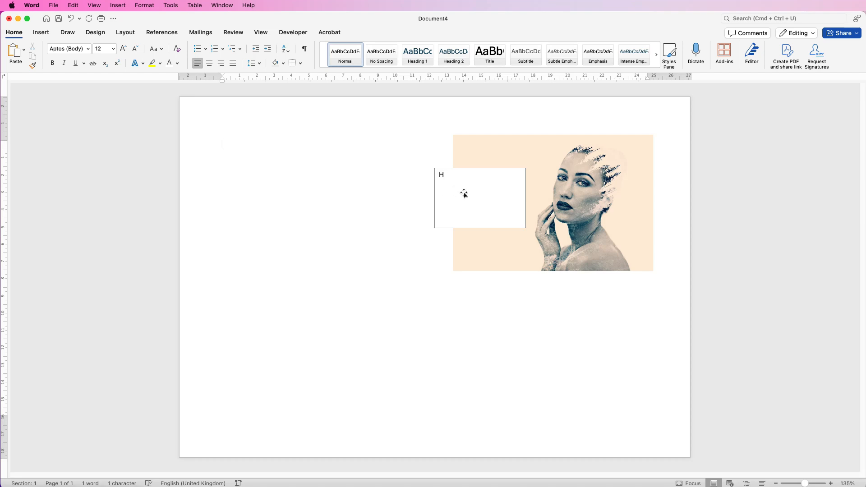
click(484, 194)
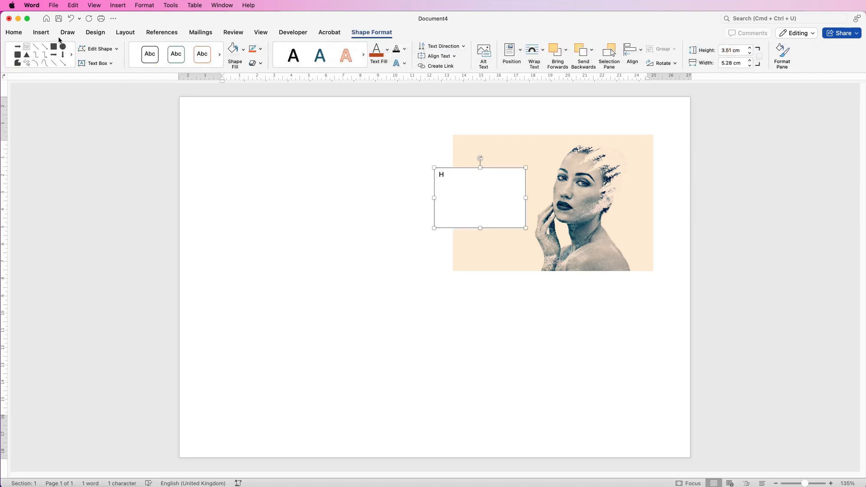
click(14, 33)
click(123, 49)
click(123, 49)
click(123, 49)
click(123, 49)
click(125, 48)
click(124, 50)
click(124, 50)
click(124, 50)
click(124, 49)
click(123, 50)
click(124, 49)
click(124, 50)
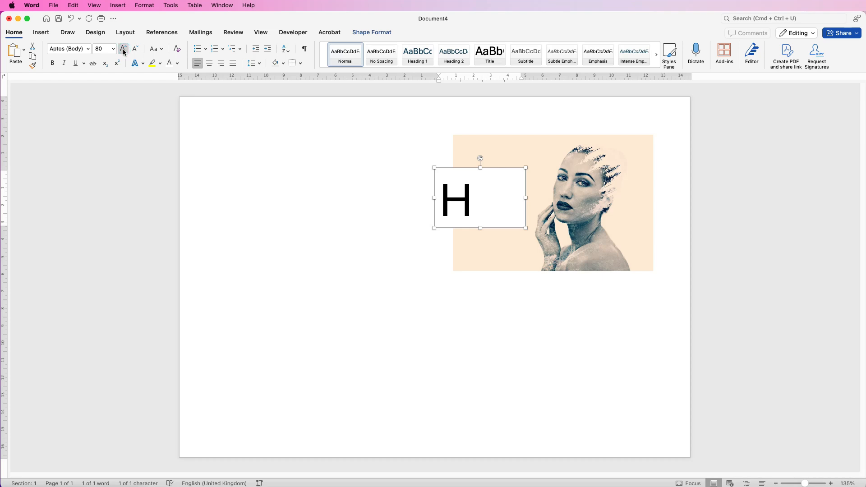
Step: Make the H bold and colour it orange
click(113, 49)
click(113, 49)
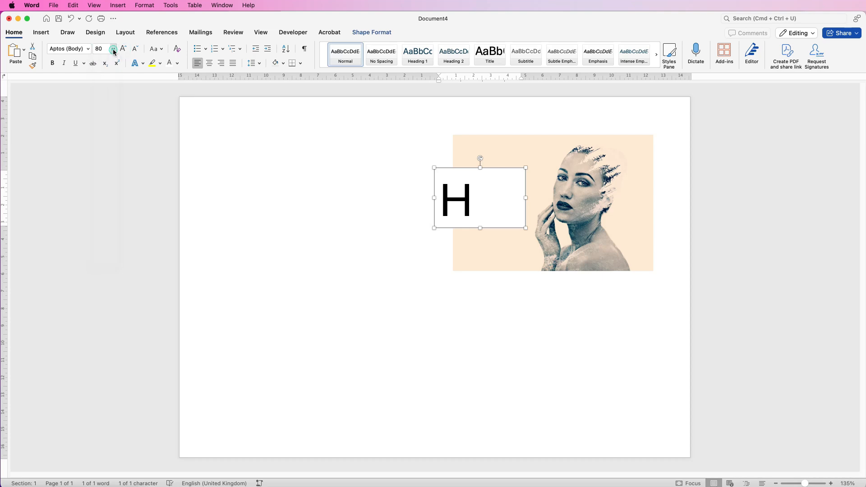
click(53, 63)
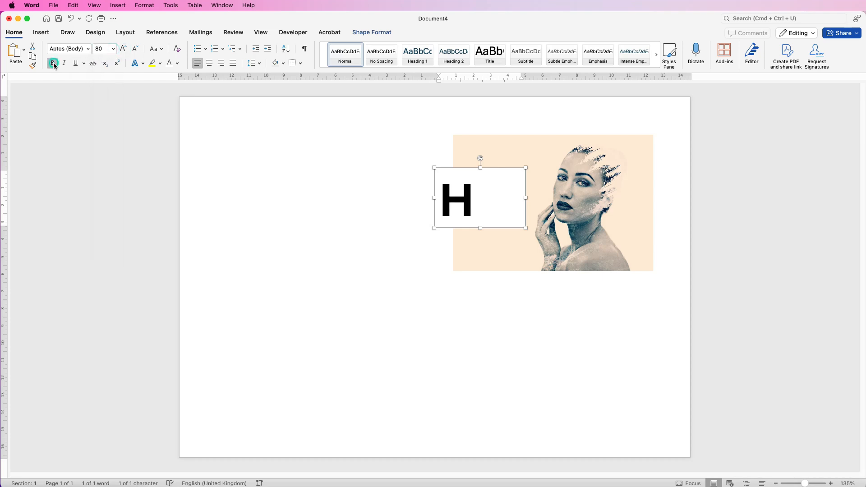
click(177, 64)
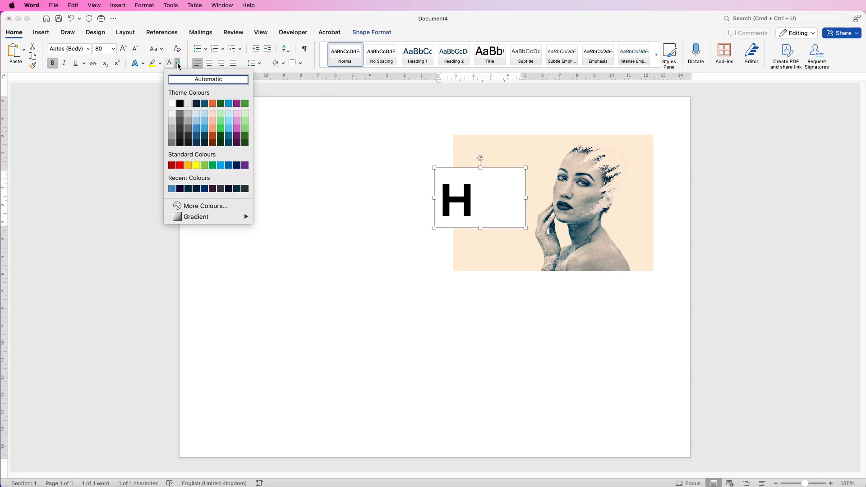
click(189, 166)
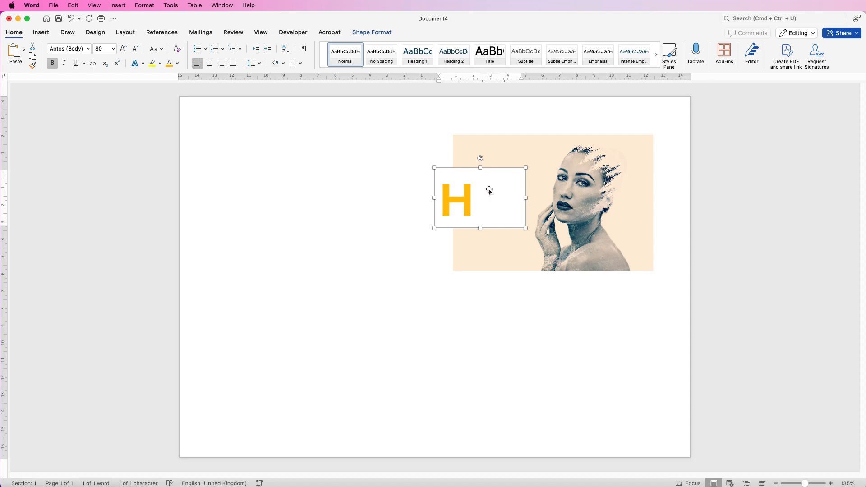
Step: Remove the text box's outline and set its fill to none
click(372, 32)
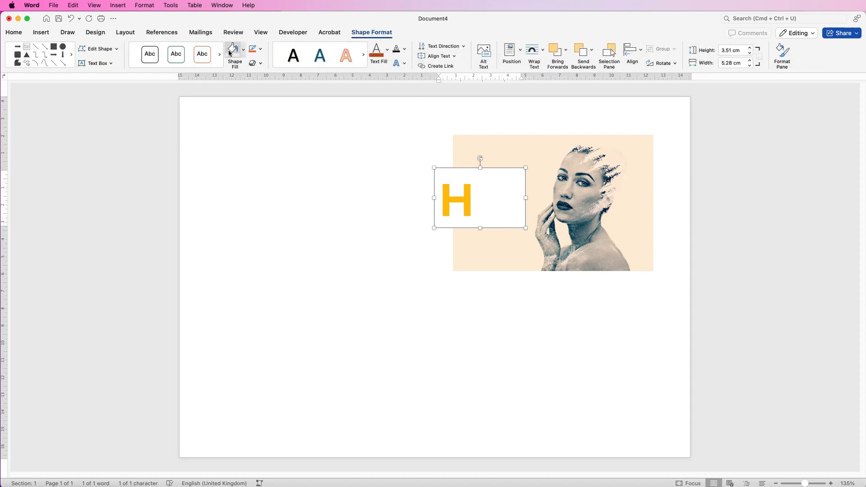
click(261, 51)
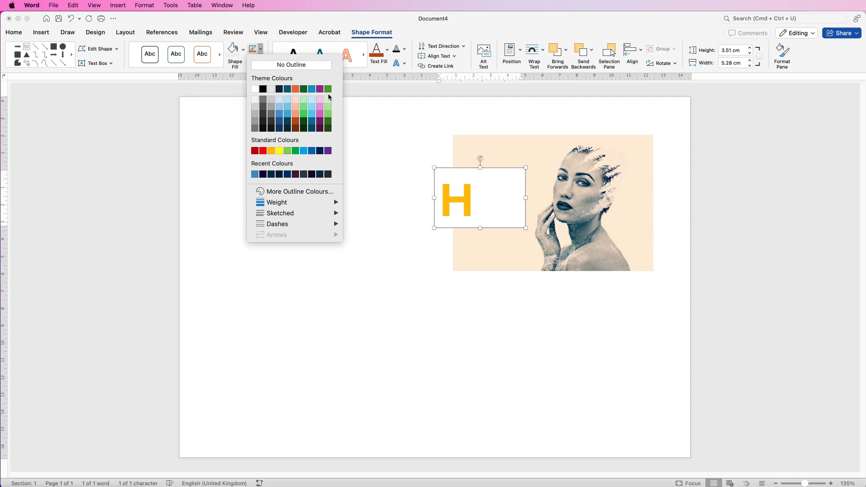
click(275, 65)
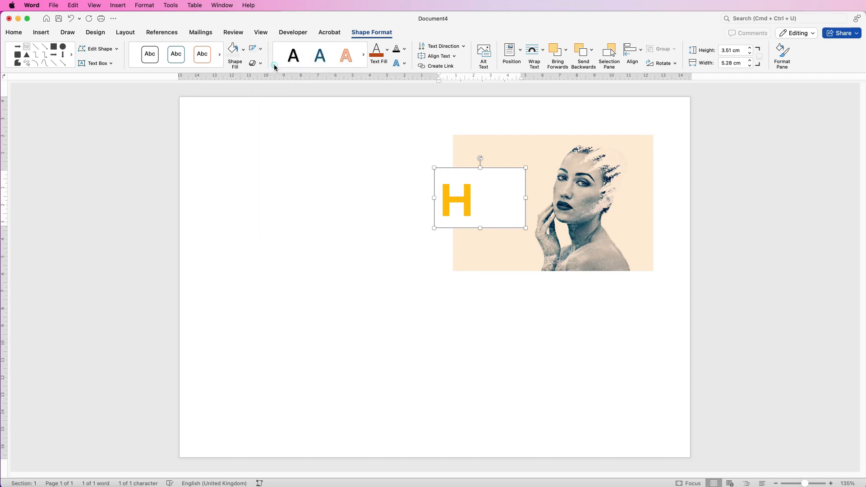
click(243, 54)
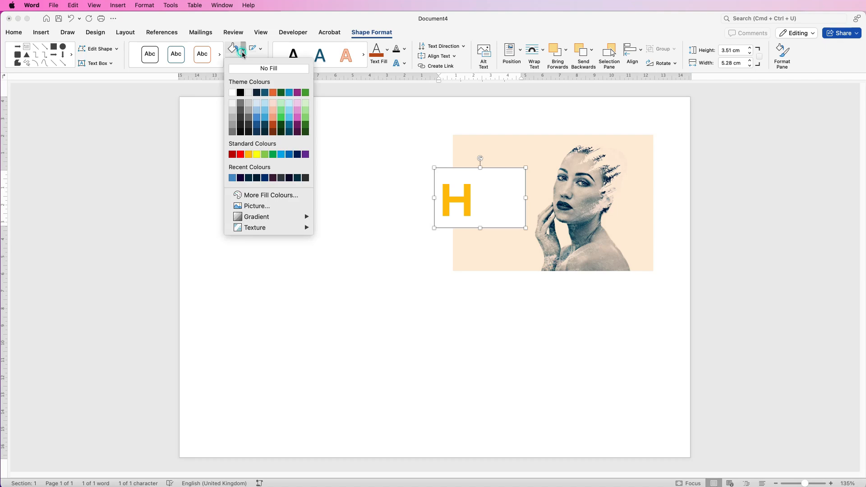
click(279, 70)
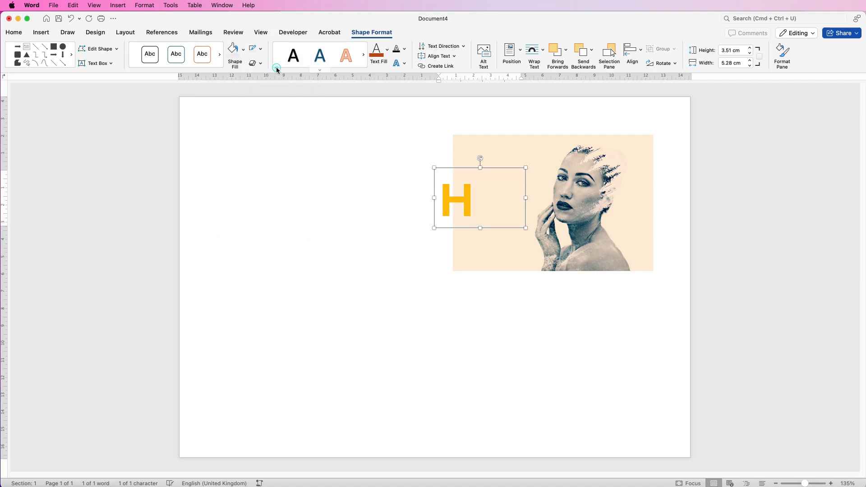
Step: Narrow the text box to about 2.75 cm wide, rotate it to tilt the H, and enlarge it
drag(522, 200, 496, 193)
drag(487, 145, 504, 148)
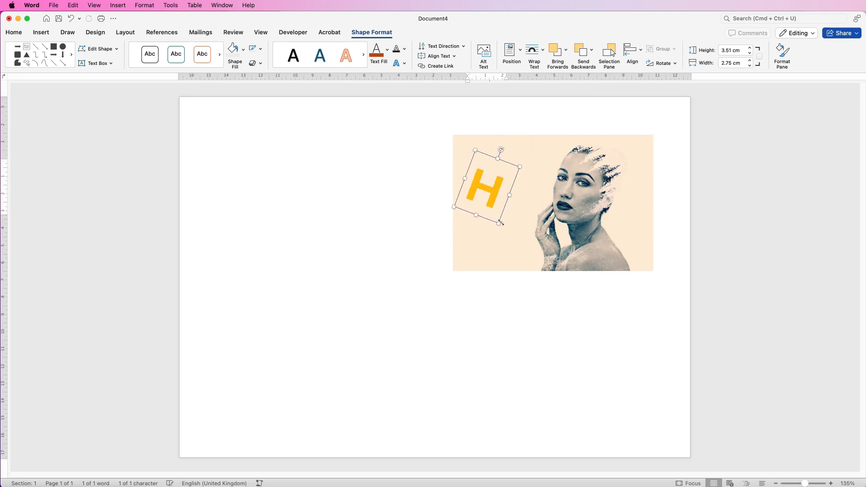
drag(499, 223, 511, 261)
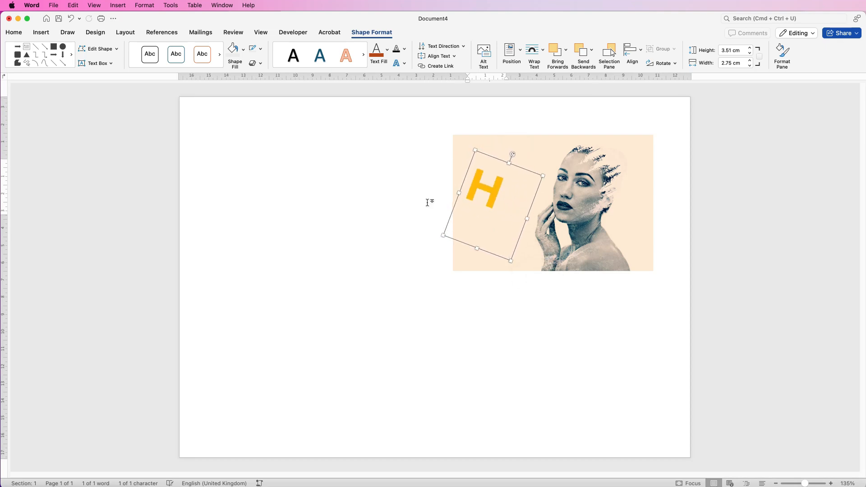
Step: Increase the H's font size to 120 pt
click(14, 33)
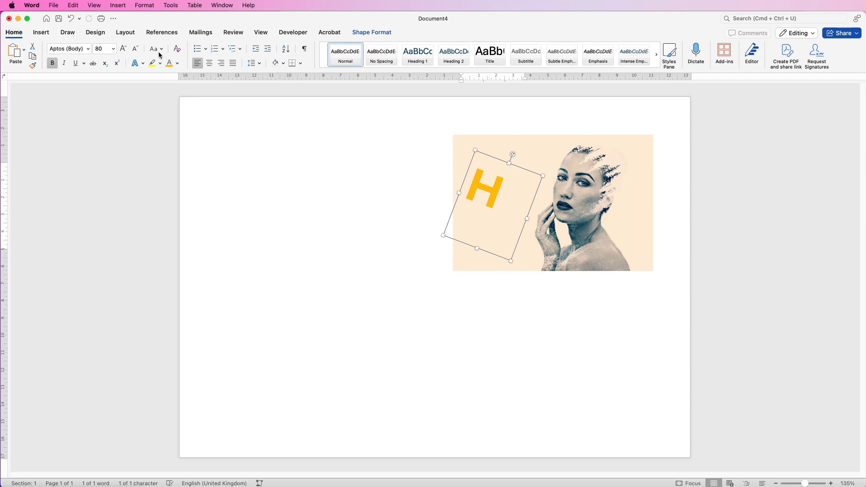
click(123, 50)
click(123, 50)
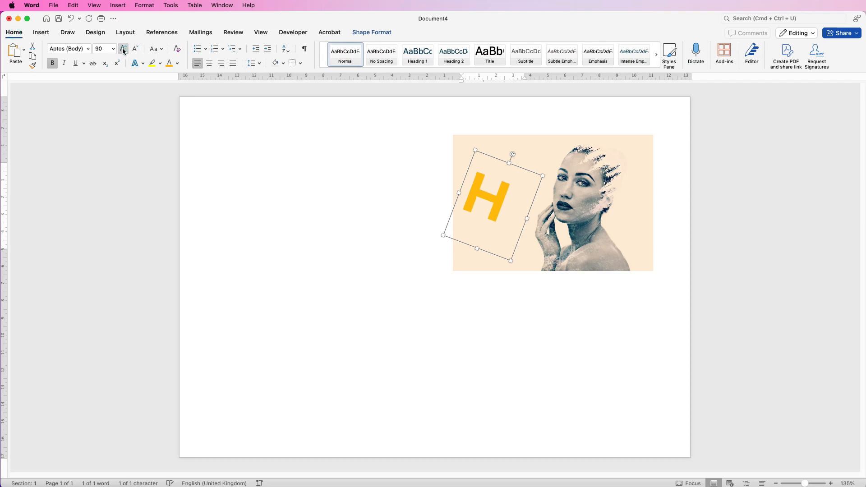
click(122, 50)
click(122, 49)
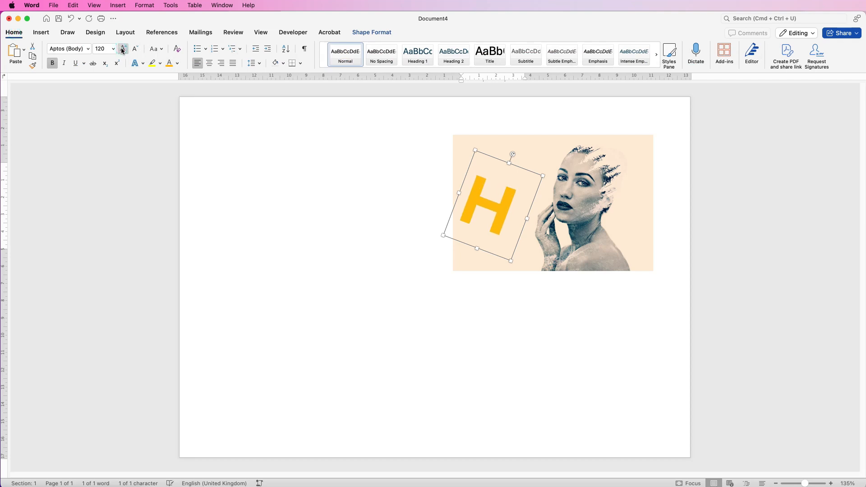
Step: Enlarge the H to 140 pt and nudge its text box upward
click(122, 50)
click(122, 49)
drag(492, 223, 494, 191)
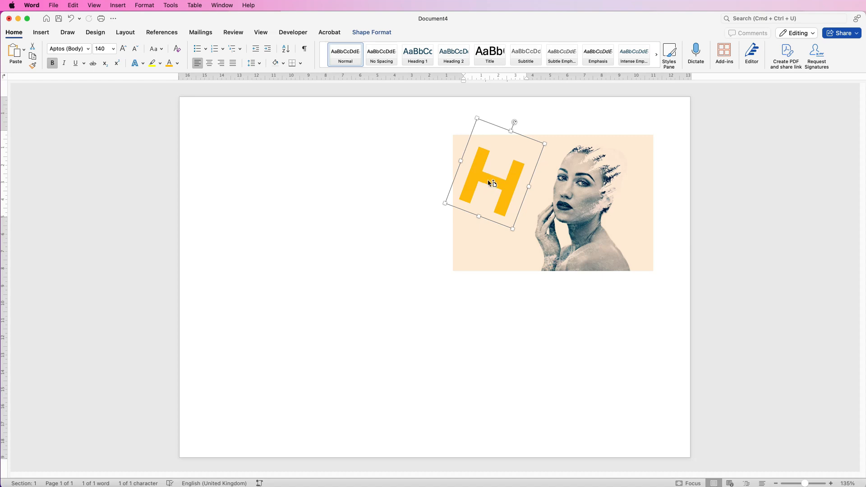
Step: Duplicate the H text box onto the portrait and replace the copy's letter with b
drag(490, 186, 588, 221)
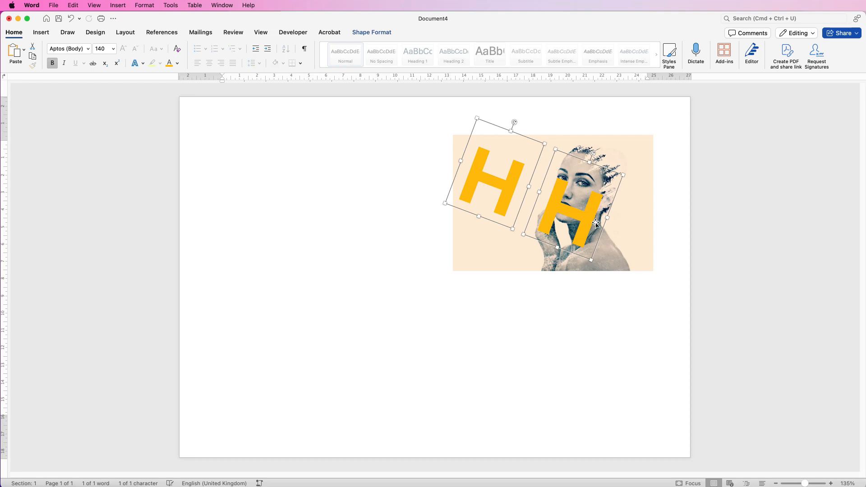
click(592, 222)
drag(597, 218, 559, 220)
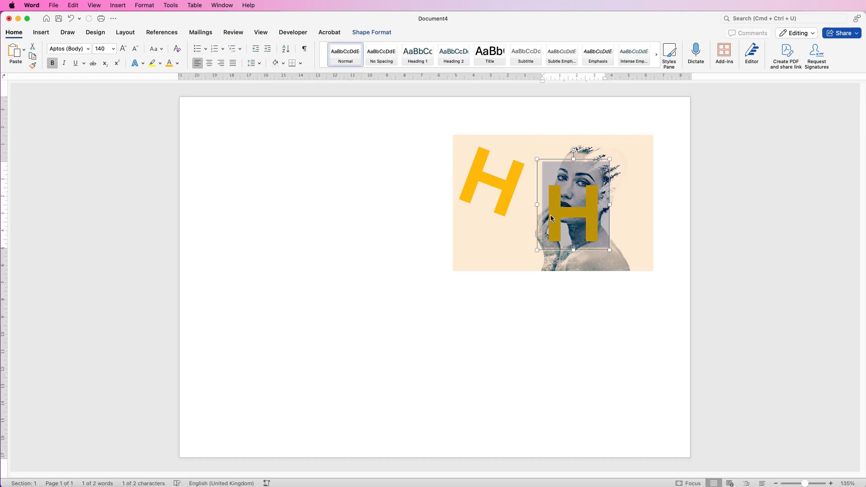
text(b)
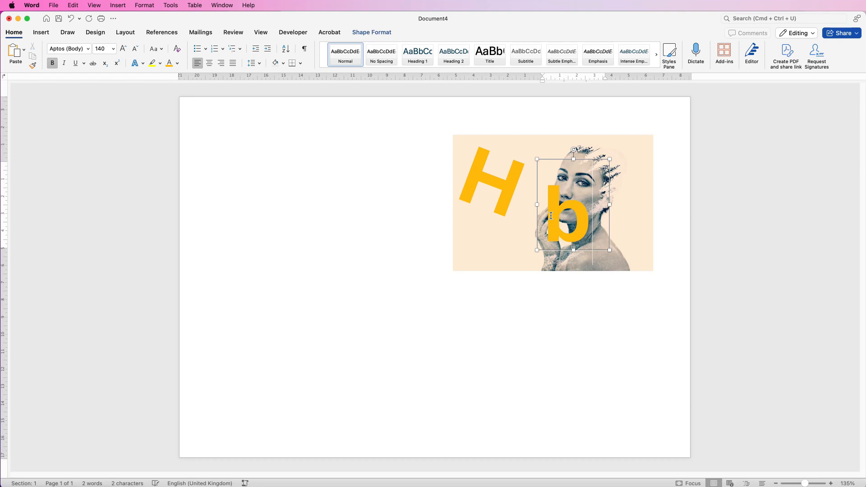
Step: Rotate the b text box to tilt it and move it beside the H
click(630, 174)
click(582, 167)
drag(594, 154, 565, 151)
drag(559, 231, 538, 244)
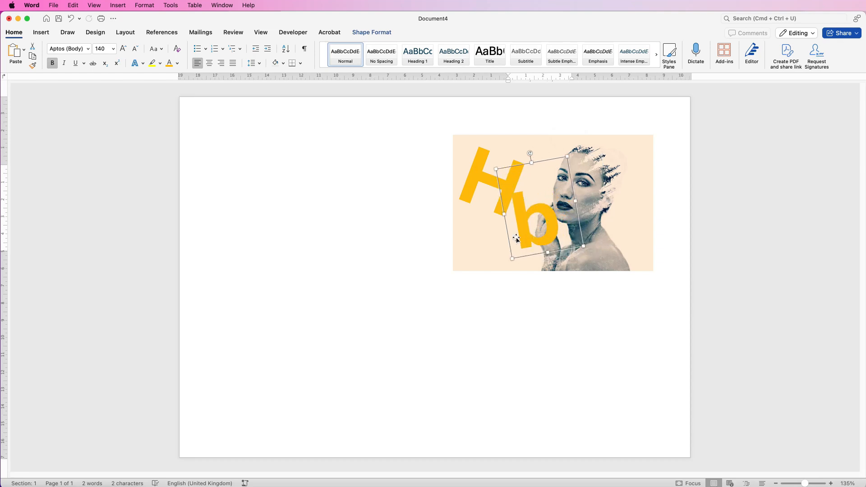
Step: Set the b's text fill to dark orange with 65% transparency
click(379, 33)
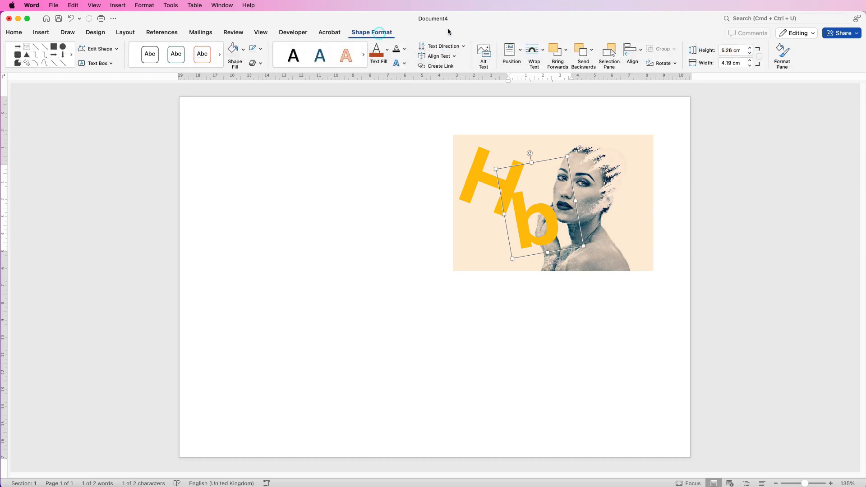
click(784, 58)
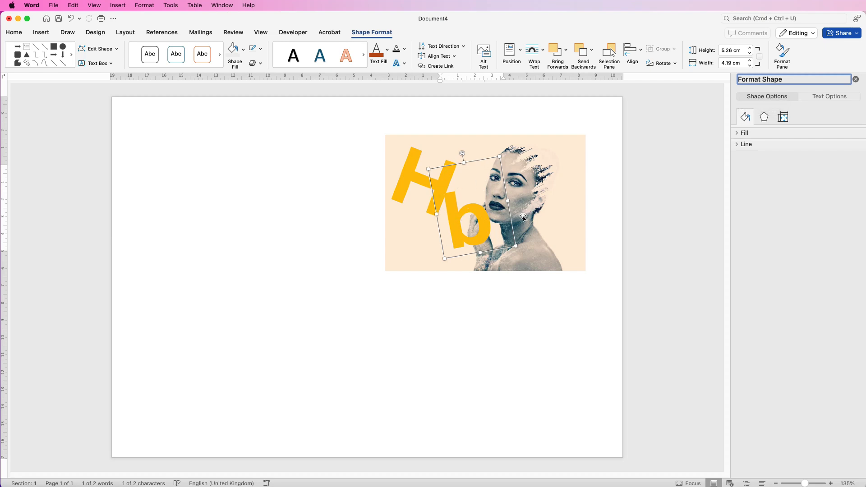
click(827, 98)
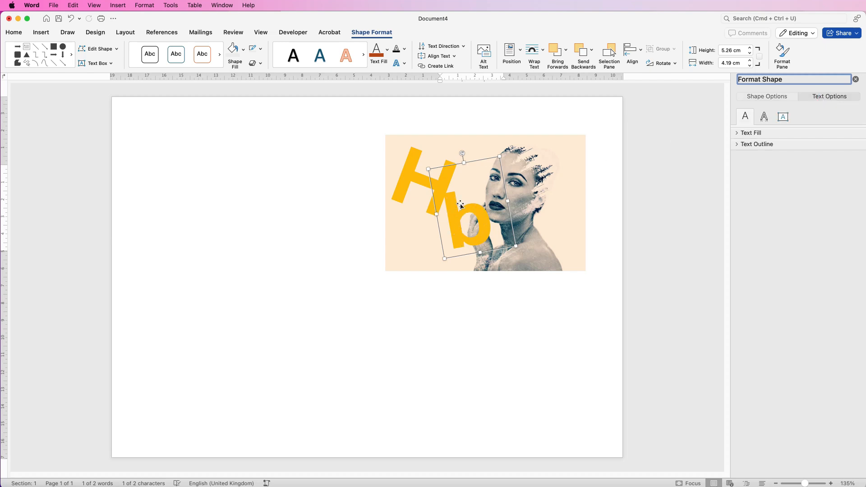
click(737, 133)
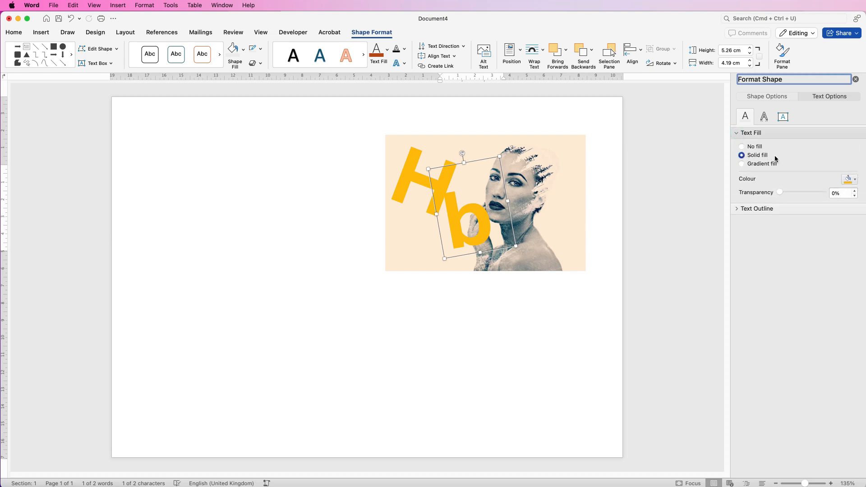
click(856, 182)
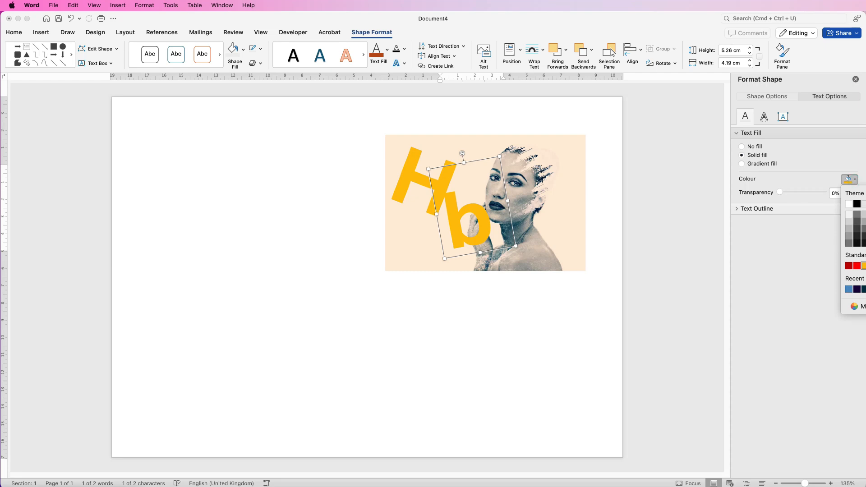
click(865, 236)
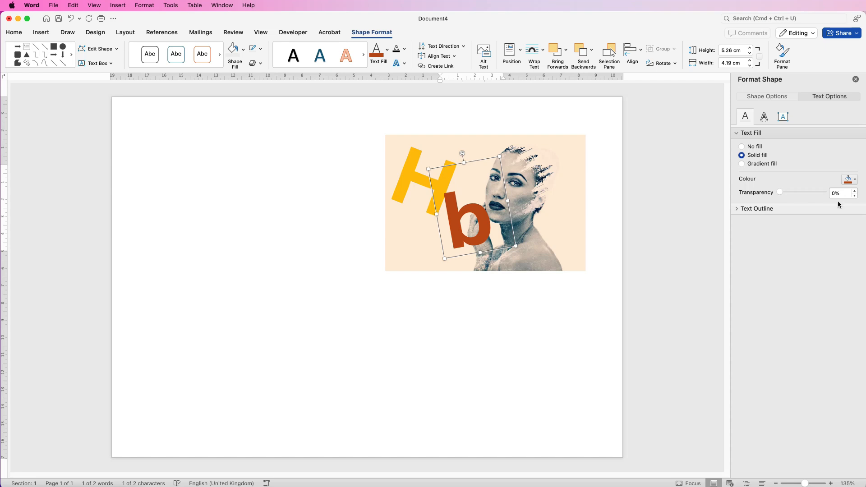
drag(782, 192, 809, 191)
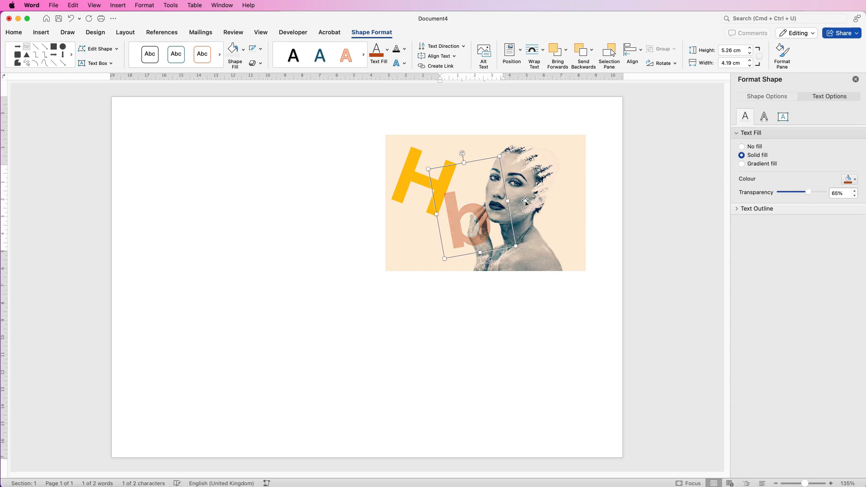
Step: Make the H's text fill semi-transparent
drag(454, 227, 453, 228)
click(410, 175)
mouse_move(780, 194)
mouse_down()
mouse_move(808, 193)
mouse_move(797, 193)
mouse_up()
Step: Reposition the b text box and narrow it to about 3.59 cm wide
drag(466, 239, 459, 245)
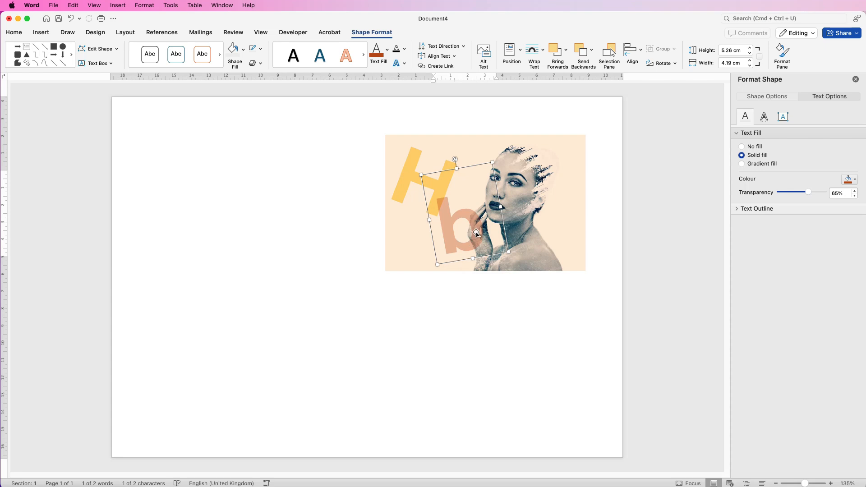
mouse_move(500, 207)
mouse_down()
mouse_move(643, 175)
mouse_move(541, 204)
mouse_move(490, 208)
mouse_up()
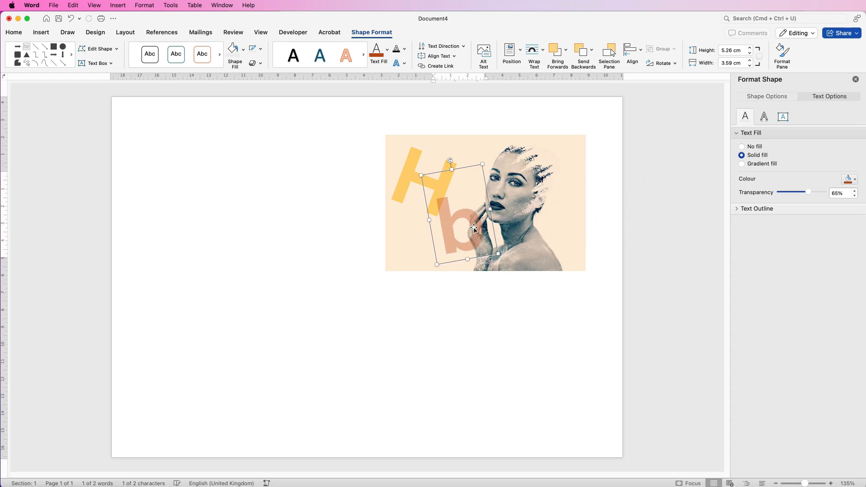
Step: Select the letter text boxes together with the picture and group them
shift+click(409, 172)
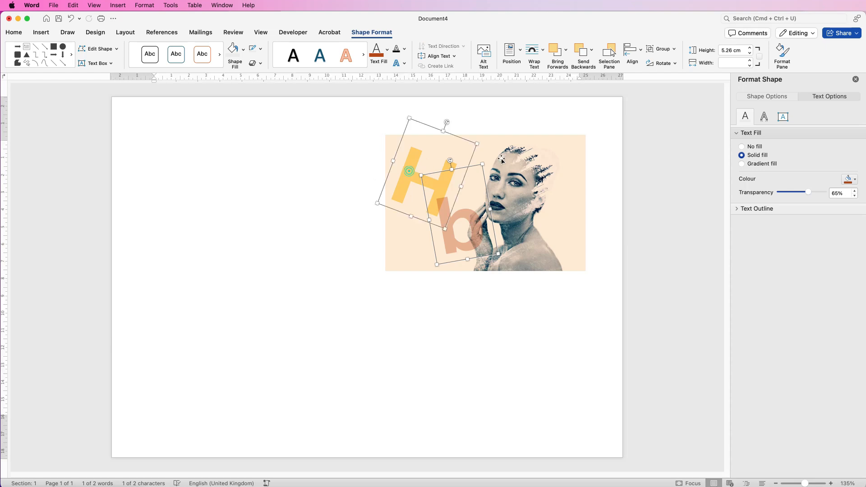
shift+click(538, 163)
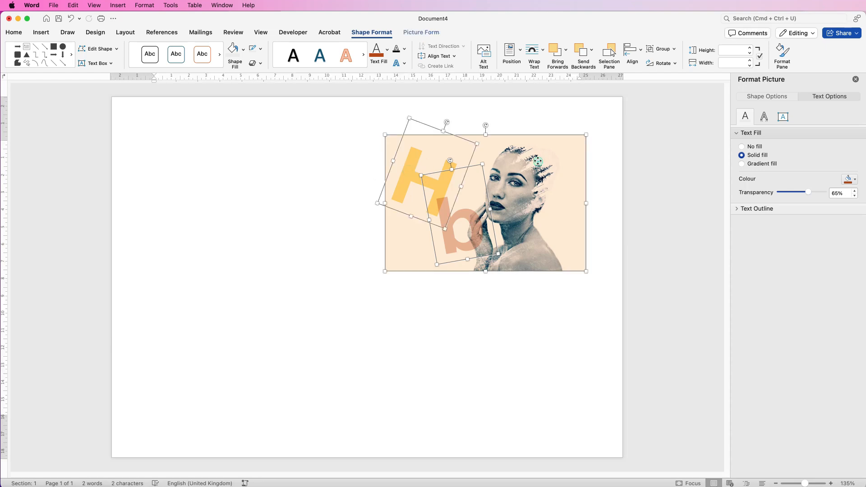
click(659, 52)
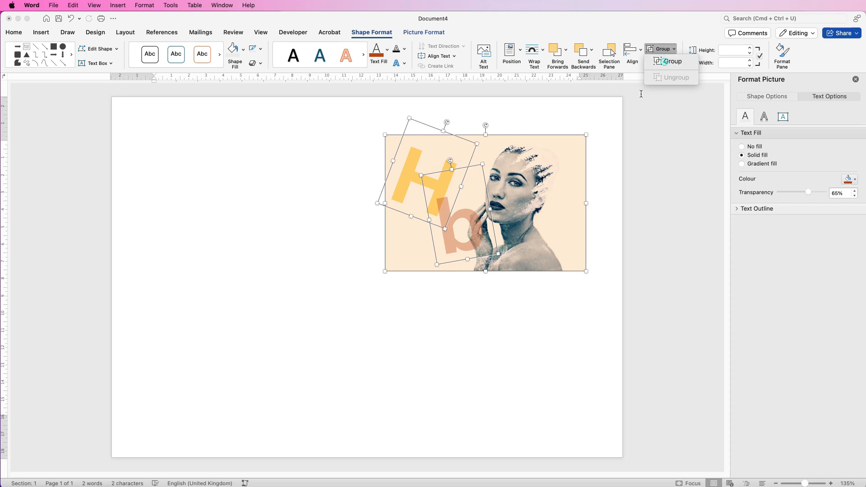
click(667, 60)
Step: Move and resize the grouped picture toward the page's upper right area
mouse_move(502, 215)
mouse_down()
mouse_move(539, 212)
mouse_move(441, 211)
mouse_move(510, 202)
mouse_up()
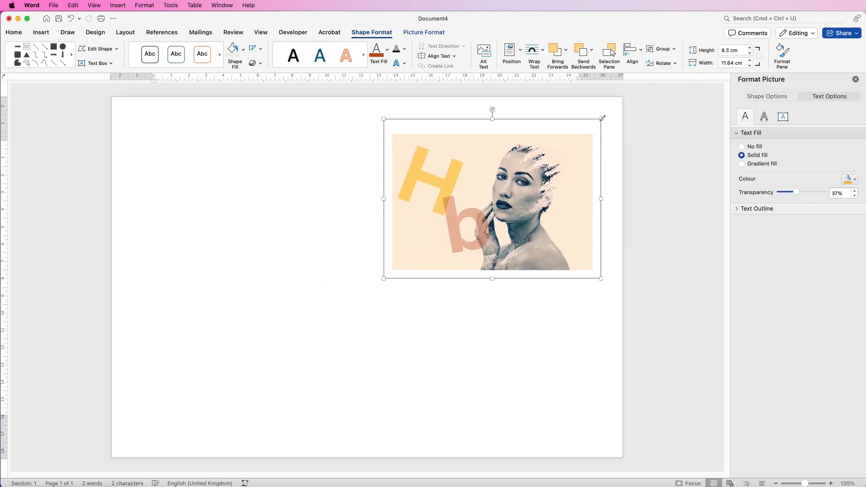
mouse_move(602, 118)
mouse_down()
mouse_move(562, 155)
mouse_move(487, 190)
mouse_move(547, 165)
mouse_move(595, 131)
mouse_up()
drag(521, 194, 530, 187)
click(510, 294)
Step: Insert a right block arrow about 12.7 cm wide below the picture
click(42, 32)
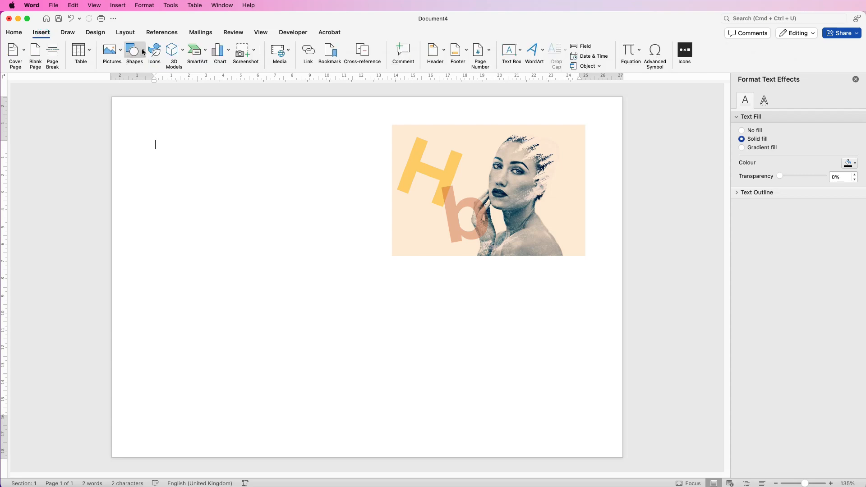
click(145, 52)
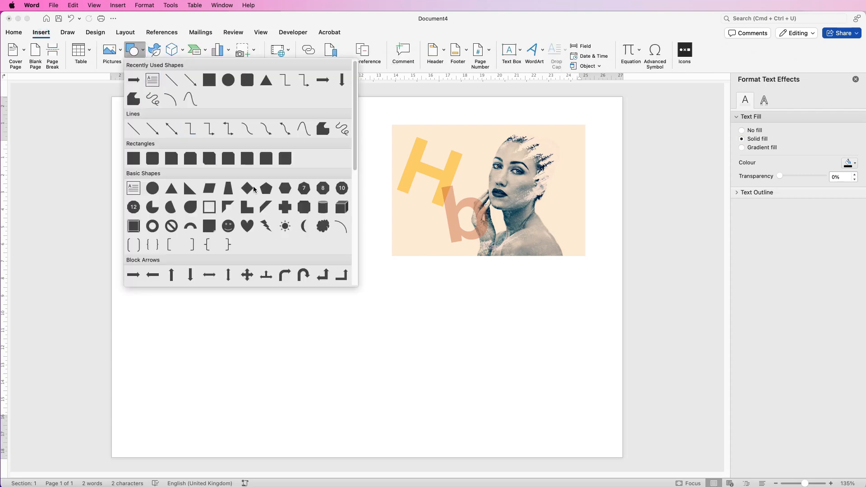
click(134, 277)
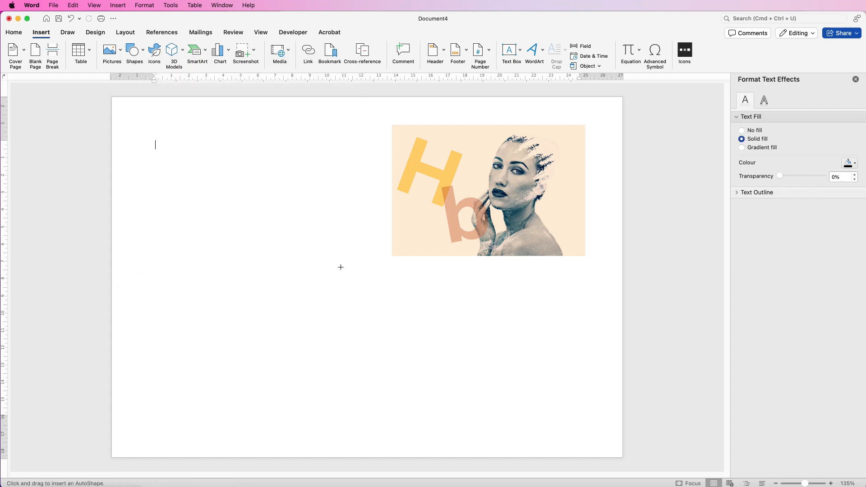
drag(340, 262, 560, 281)
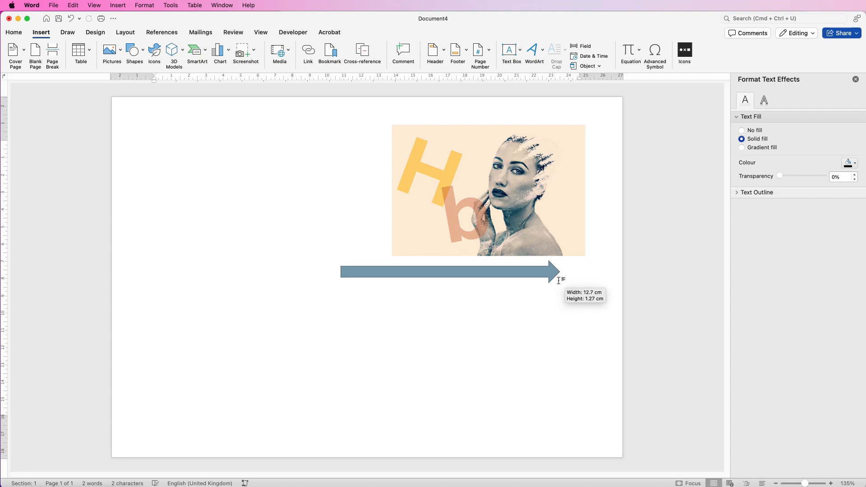
Step: Move the arrow slightly and give it a gradient fill
drag(492, 274, 436, 287)
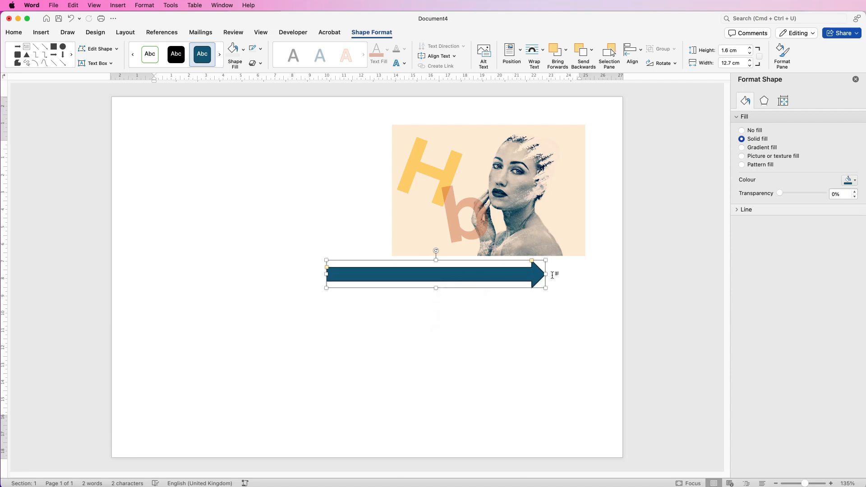
mouse_move(546, 274)
mouse_down()
mouse_move(571, 274)
mouse_move(545, 274)
mouse_up()
click(742, 148)
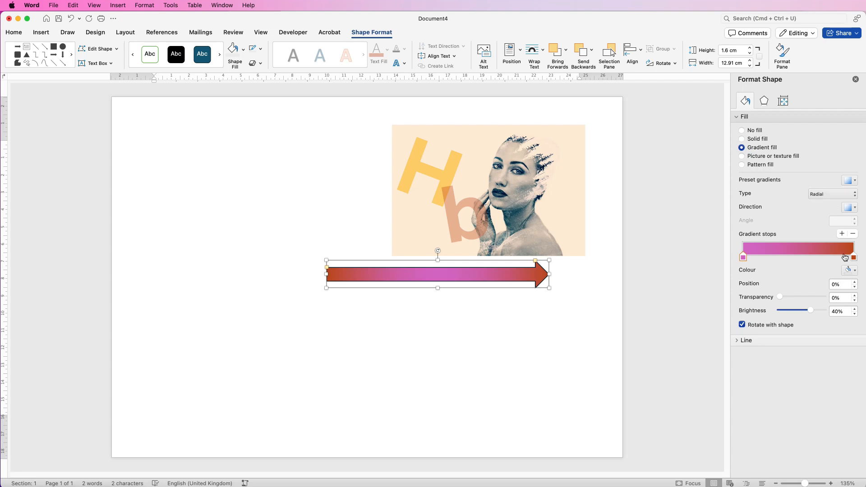
Step: Adjust the arrow's gradient stops and set the first stop's colour to orange
click(854, 259)
click(742, 259)
drag(742, 258, 751, 260)
drag(804, 260, 741, 261)
click(856, 273)
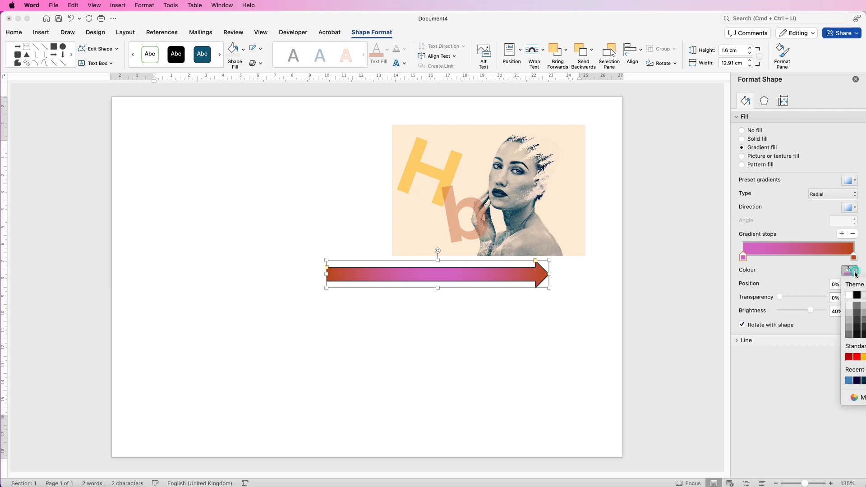
click(864, 357)
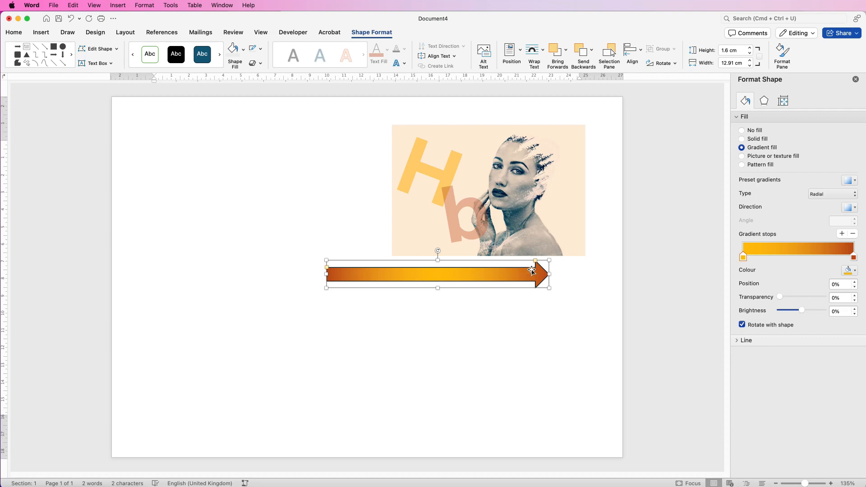
Step: Remove the arrow's outline and stretch it to about 16.08 cm wide
click(738, 341)
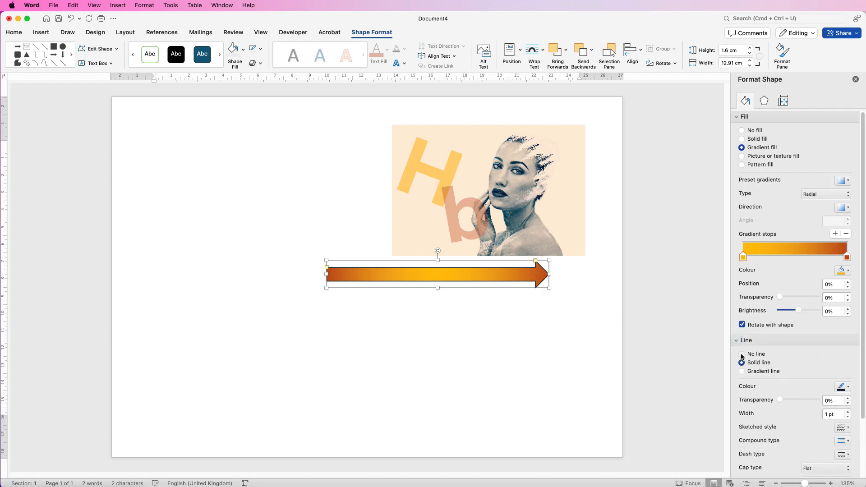
click(742, 354)
drag(485, 277, 446, 276)
drag(509, 274, 564, 273)
drag(426, 260, 460, 270)
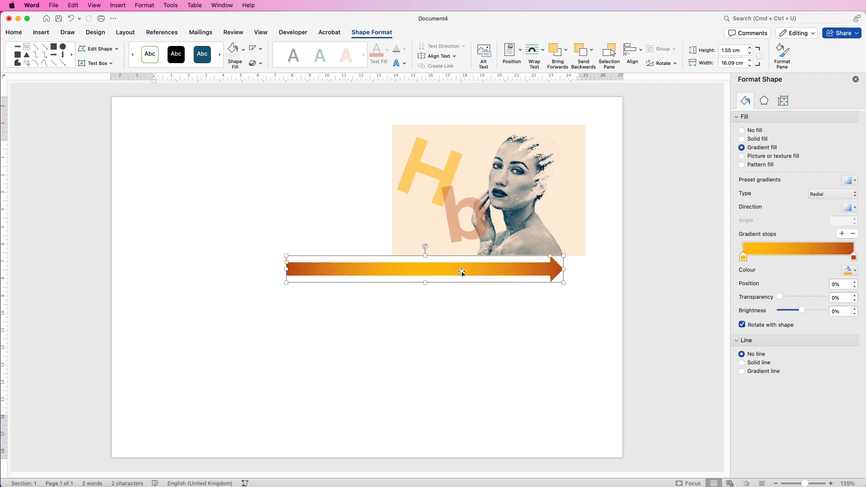
Step: Duplicate the arrow twice, stacking the copies beneath it
alt+drag(454, 271, 451, 298)
click(436, 338)
click(446, 298)
alt+drag(448, 299, 447, 324)
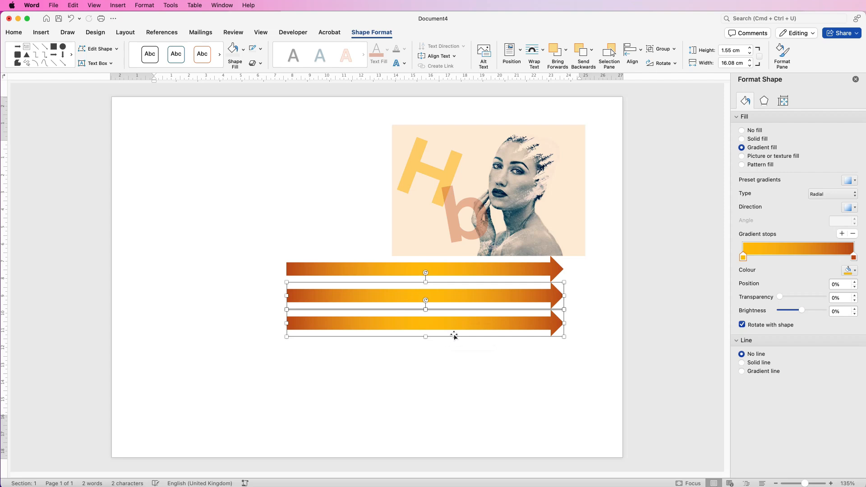
Step: Select the three arrows and distribute them vertically
click(495, 271)
shift+click(488, 326)
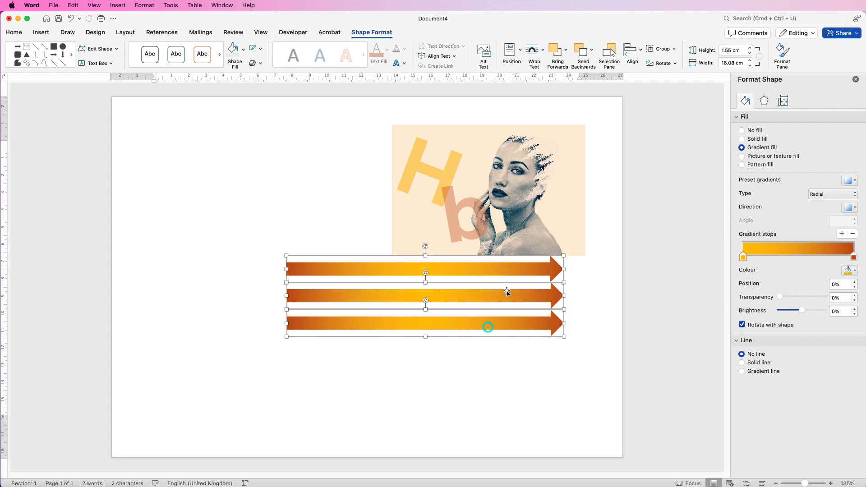
click(642, 53)
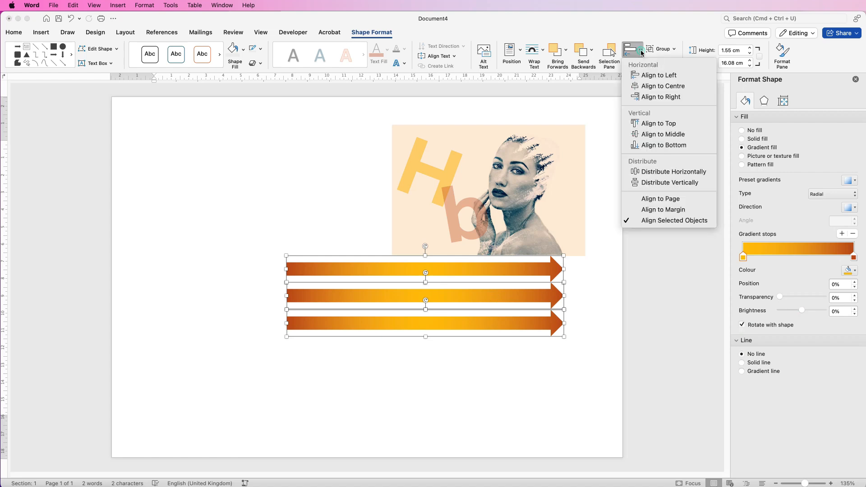
click(651, 183)
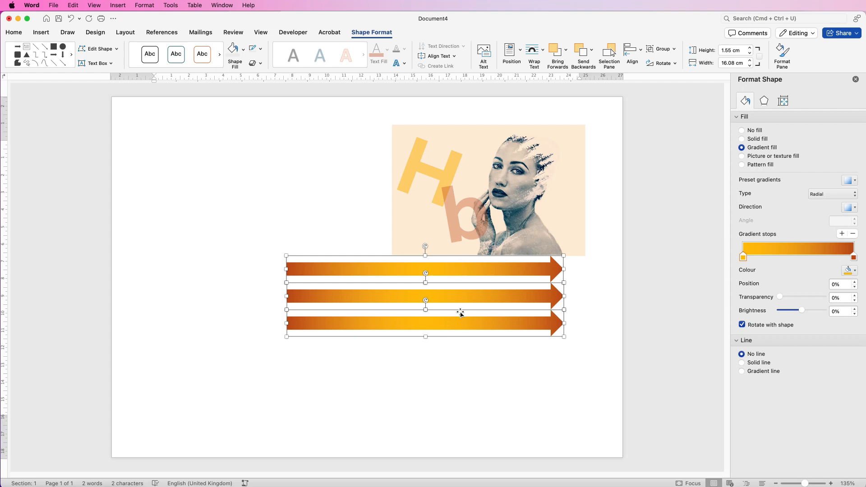
Step: Align the three arrows to the right and group them
click(641, 52)
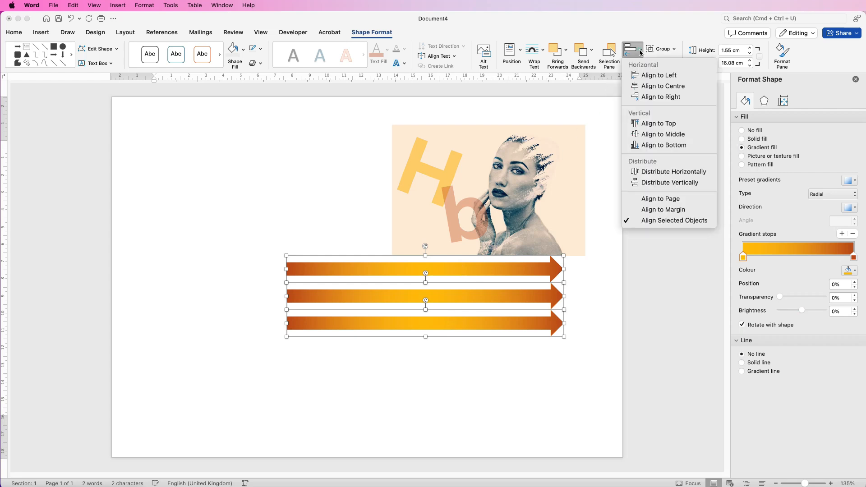
click(661, 97)
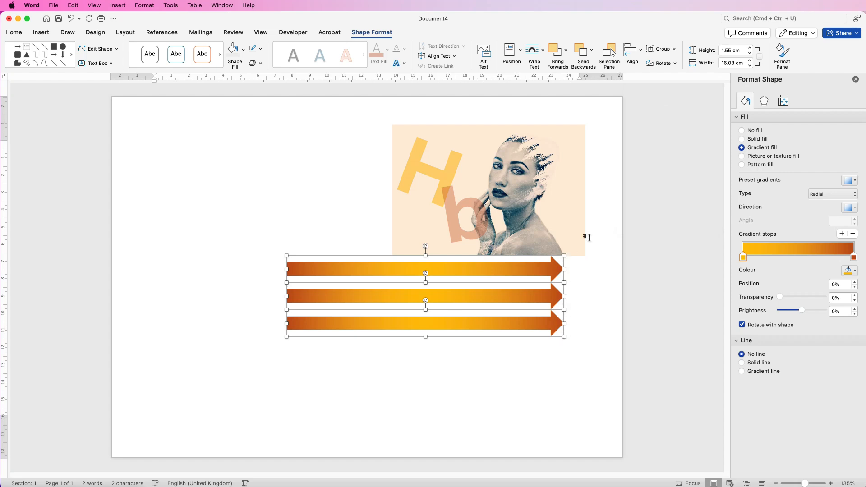
click(663, 49)
click(670, 58)
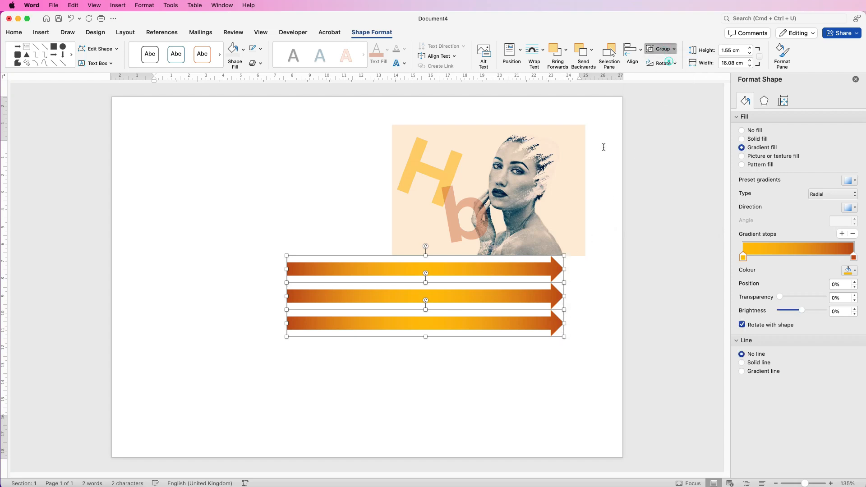
Step: Send the grouped arrows to the back, behind the picture
drag(495, 272, 524, 210)
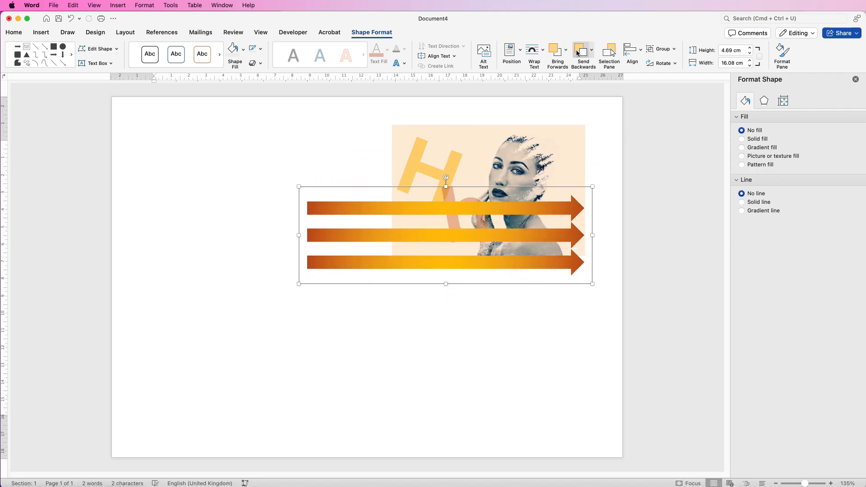
click(592, 51)
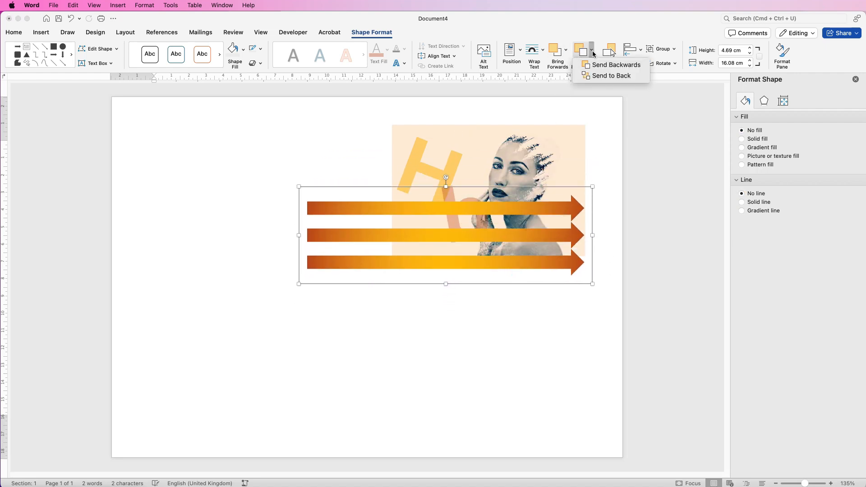
click(596, 75)
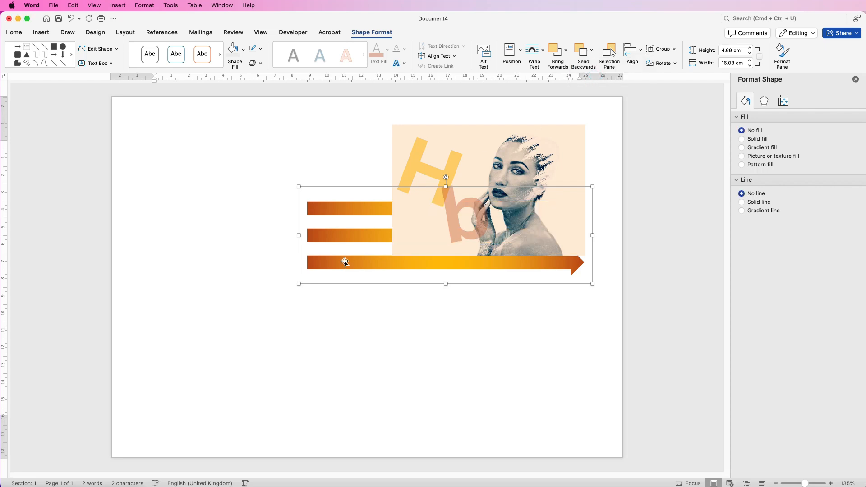
Step: Resize the arrow group to about 13.93 cm wide and place it just beneath the picture
drag(359, 235, 342, 303)
drag(282, 344, 332, 325)
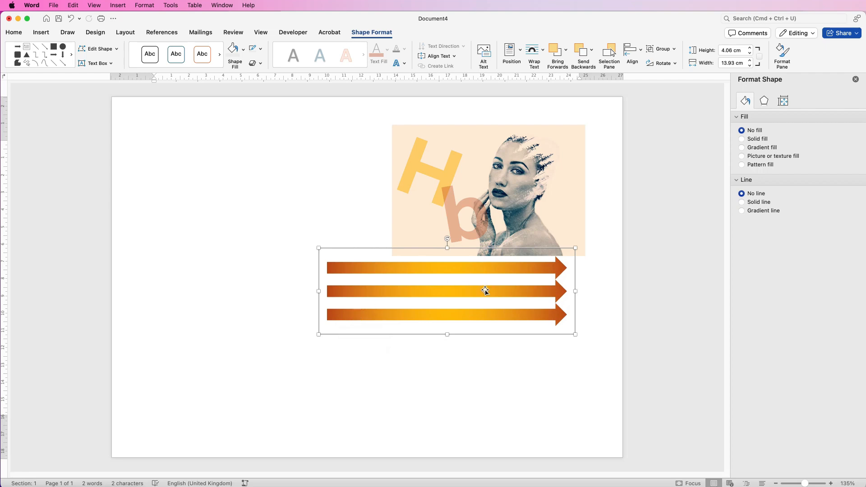
drag(485, 293, 478, 294)
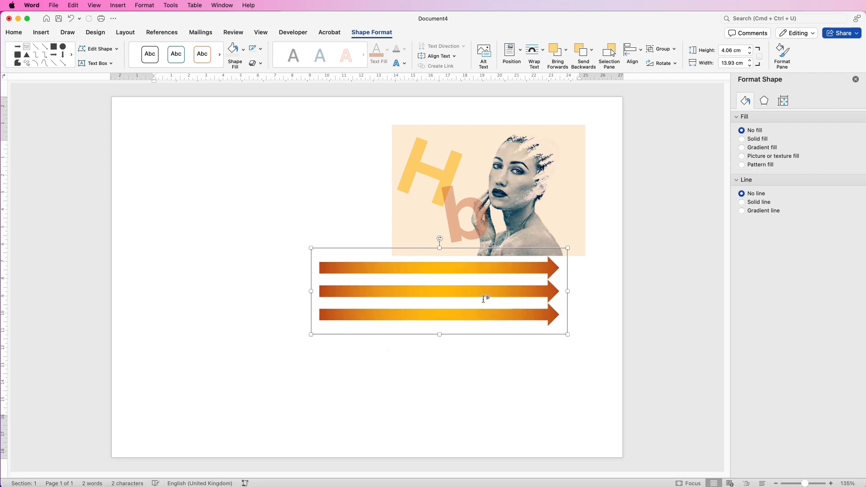
Step: Insert a text box in the upper left of the page and type ARTWORK
click(109, 96)
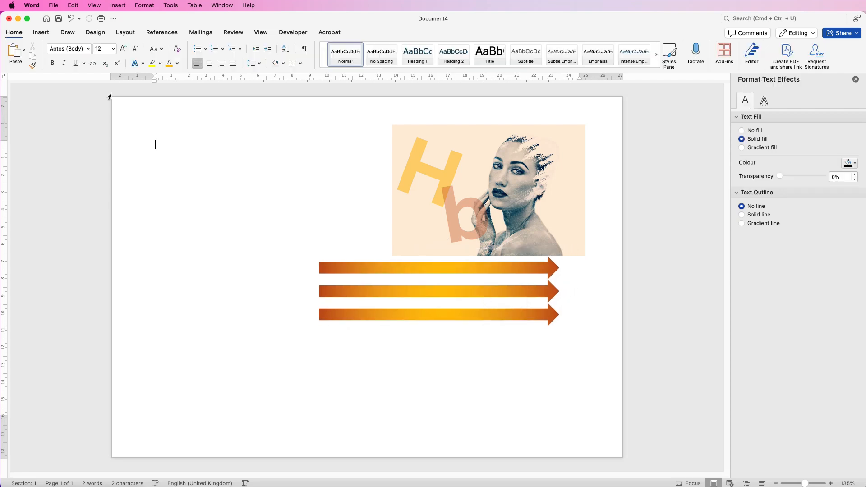
click(41, 32)
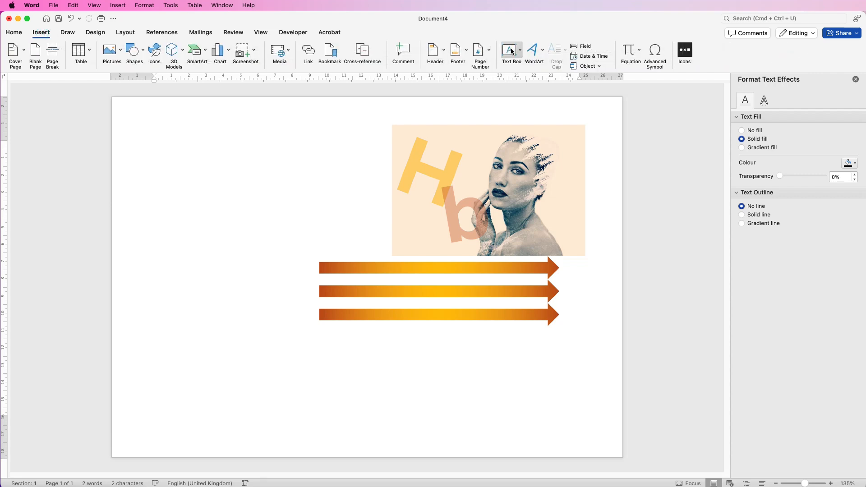
click(516, 58)
click(518, 64)
drag(171, 138, 363, 184)
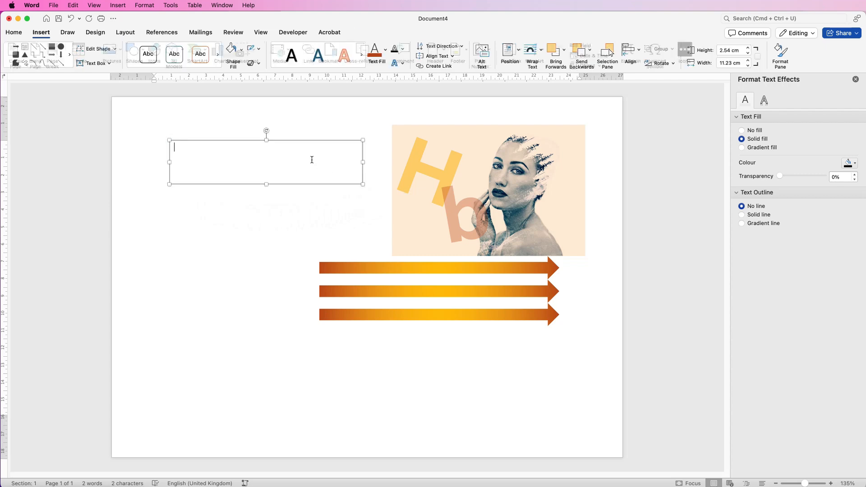
text(ARTWORK)
Step: Increase the ARTWORK text size to 36 pt
click(211, 208)
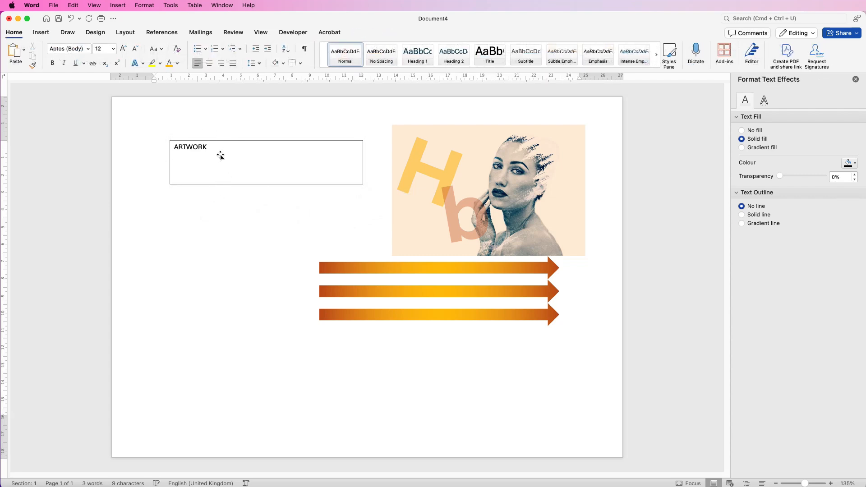
click(221, 156)
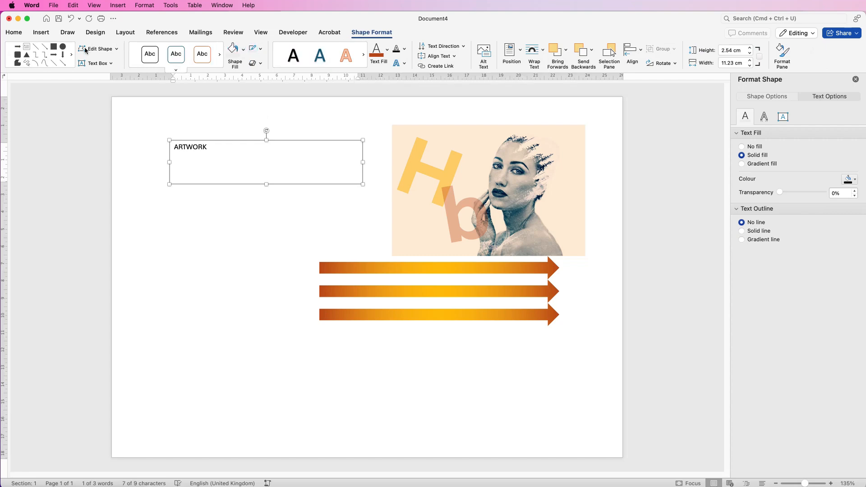
mouse_move(196, 157)
mouse_down()
mouse_move(432, 161)
mouse_move(198, 152)
mouse_up()
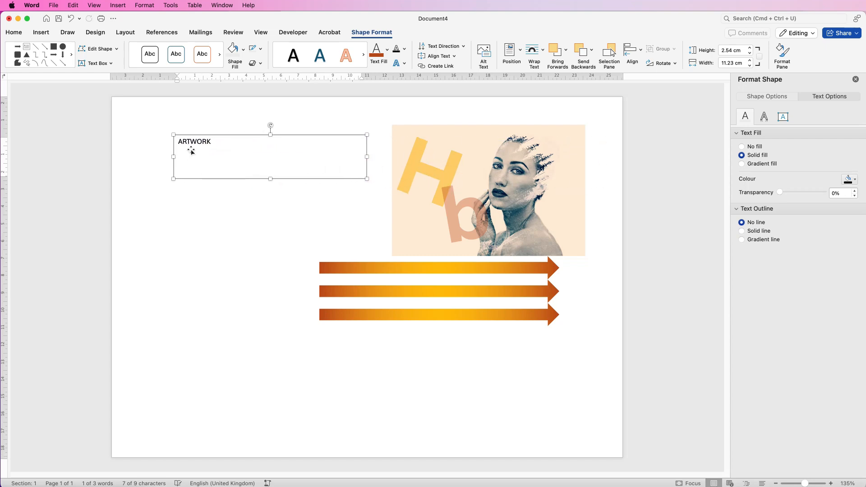
click(13, 32)
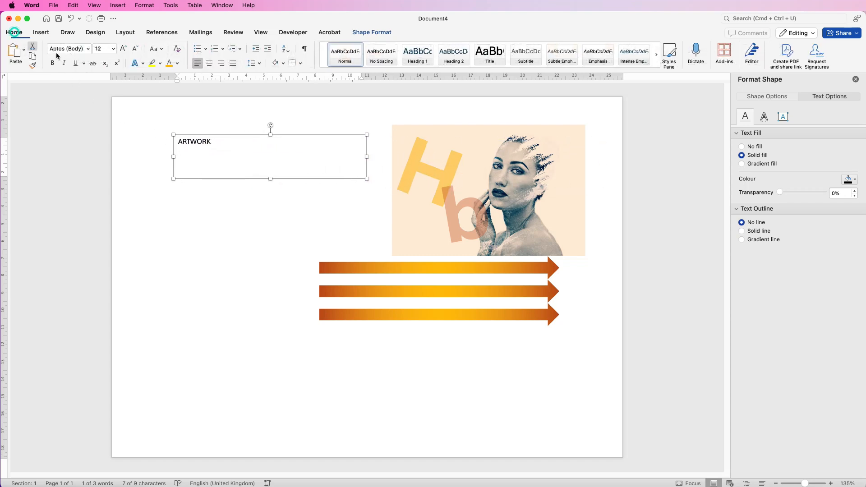
click(123, 49)
click(123, 49)
click(122, 48)
click(123, 49)
click(122, 48)
click(123, 49)
click(123, 49)
click(123, 49)
click(122, 48)
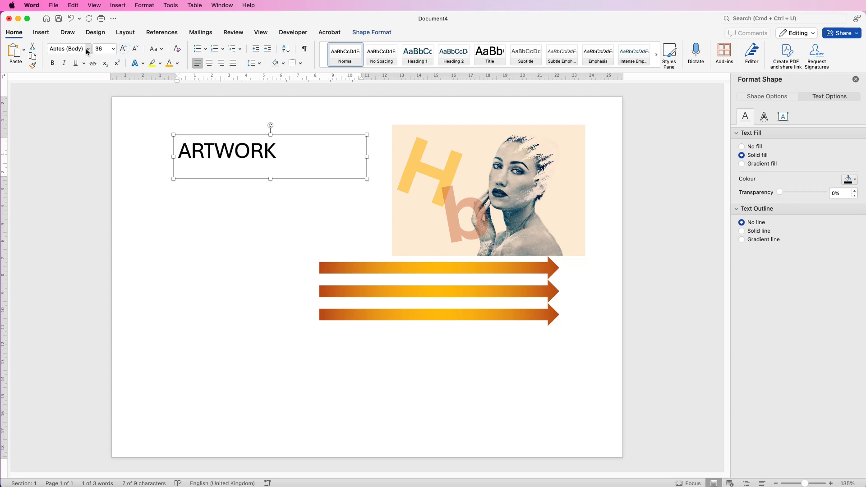
Step: Change the ARTWORK font to Avenir and make it bold
click(88, 49)
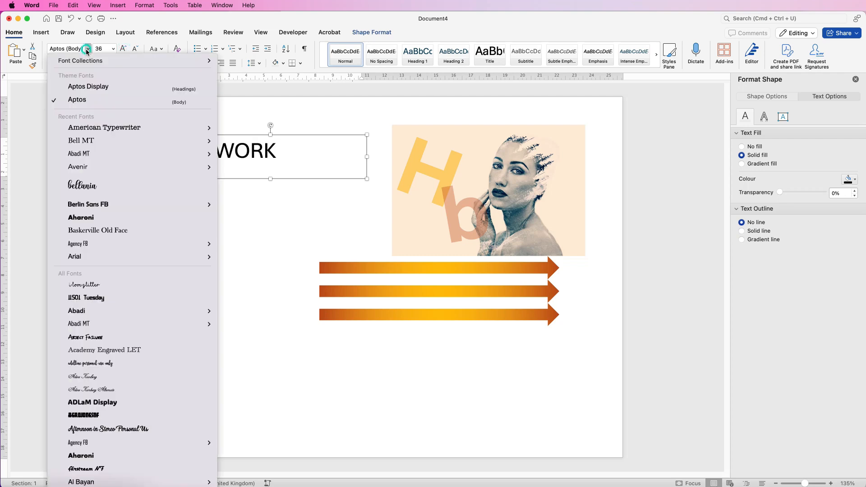
click(78, 168)
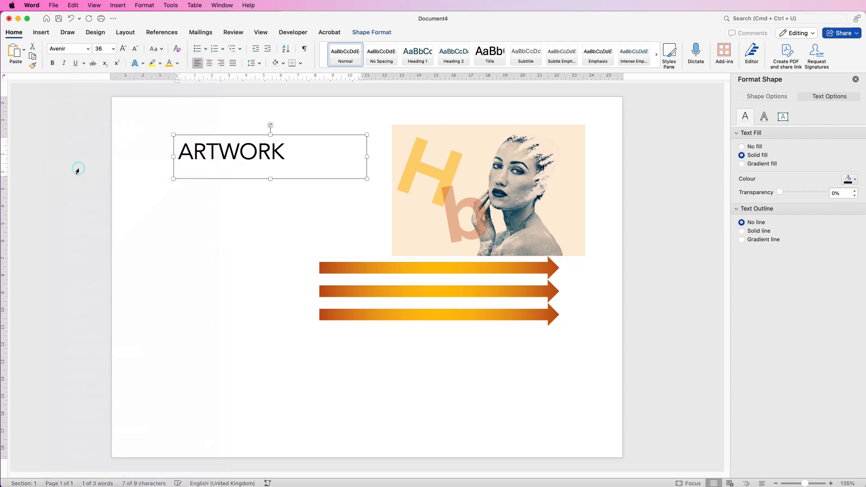
click(52, 63)
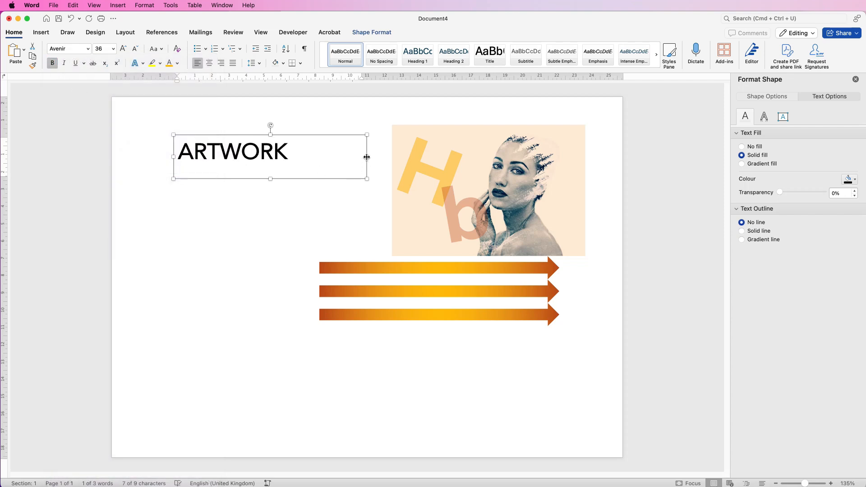
Step: Widen the text box and expand the ARTWORK character spacing by 5 pt
drag(373, 157, 380, 157)
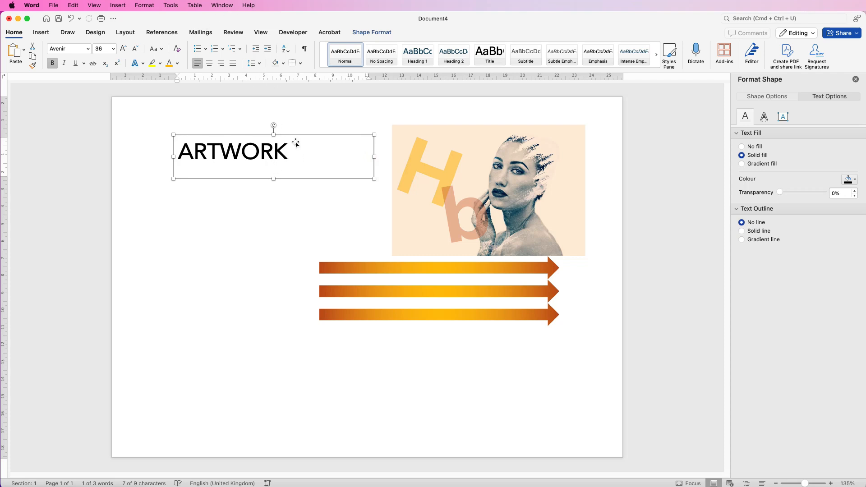
triple_click(288, 155)
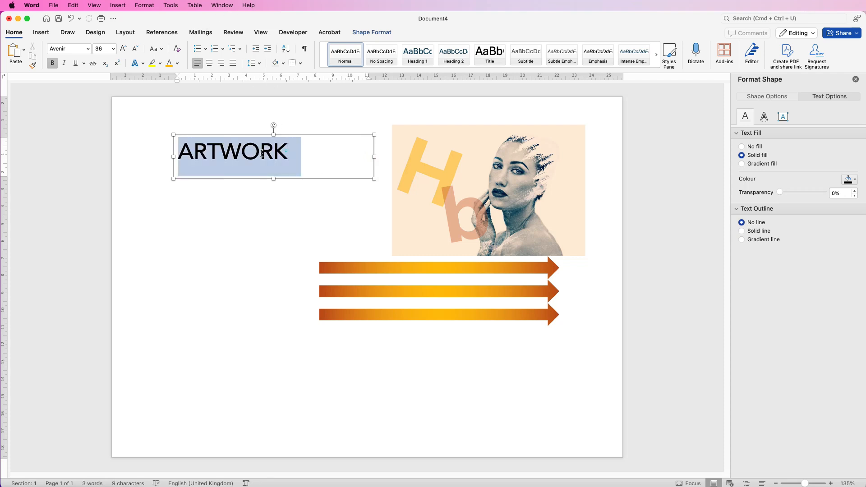
right_click(244, 158)
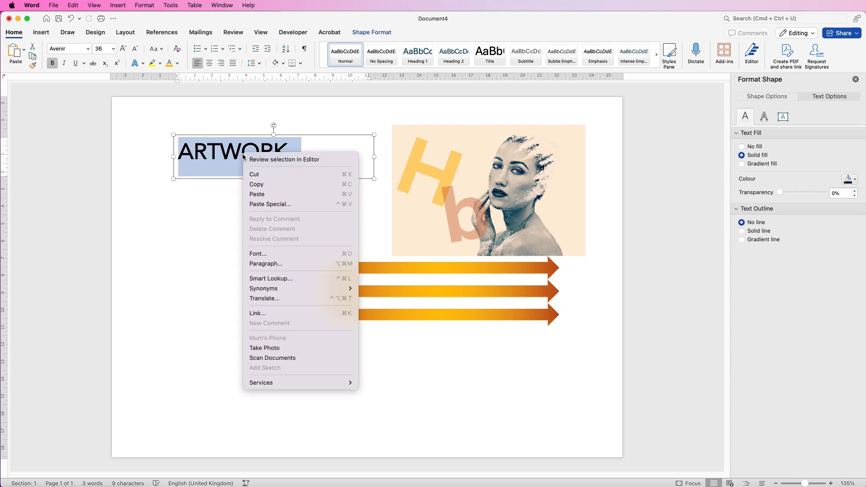
click(262, 254)
click(566, 110)
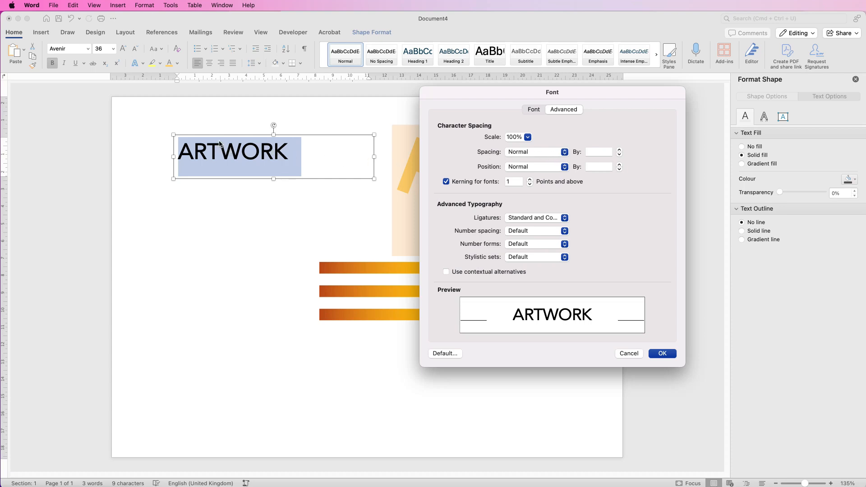
click(595, 152)
text(5)
key(Return)
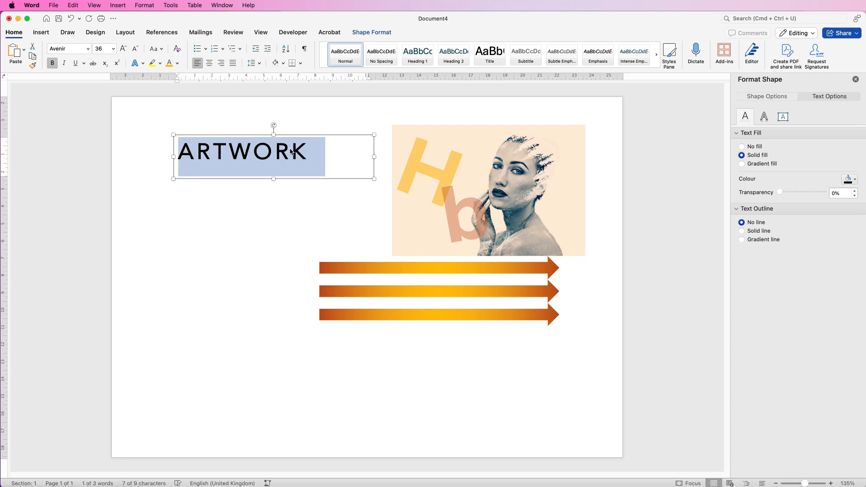
Step: Narrow the ARTWORK text box to fit the word and center the text
drag(375, 157, 320, 159)
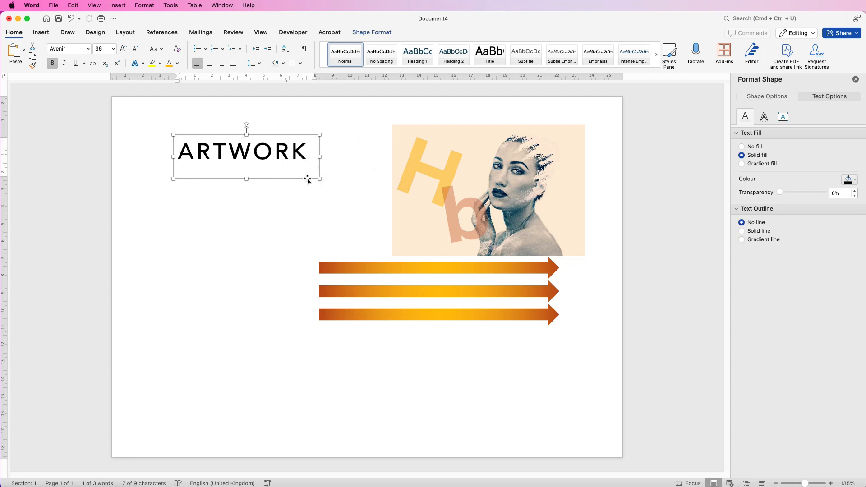
click(209, 63)
drag(247, 180, 247, 181)
click(246, 199)
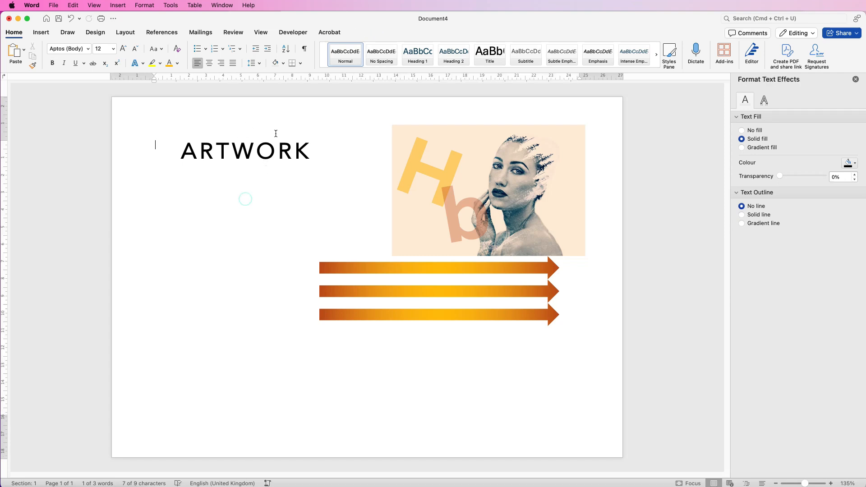
Step: Duplicate the ARTWORK text box below it and replace the copy's text with AMAZING
click(248, 154)
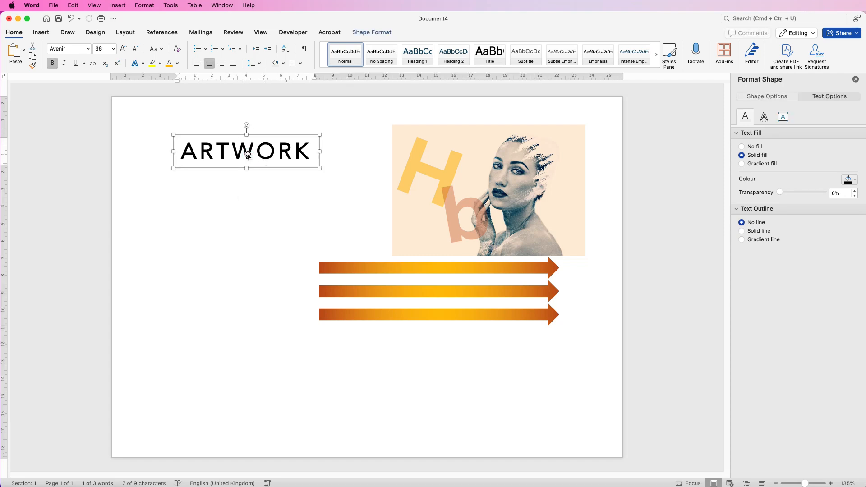
drag(248, 154, 307, 194)
click(267, 215)
click(315, 193)
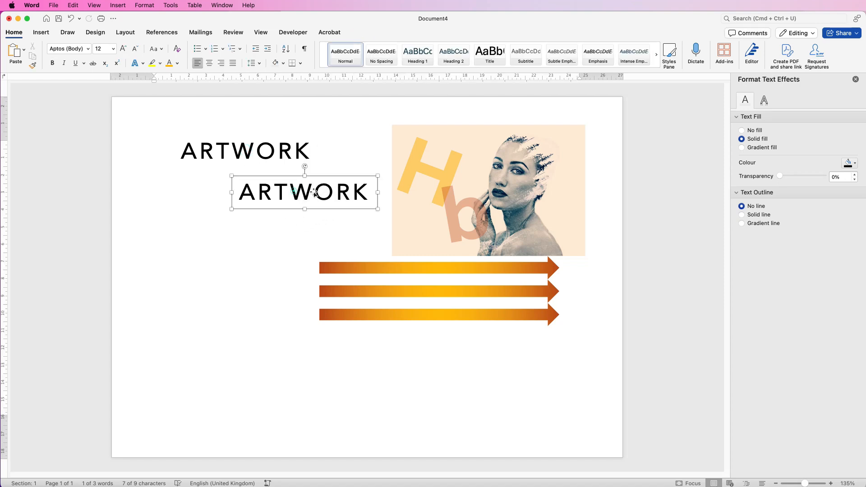
click(367, 194)
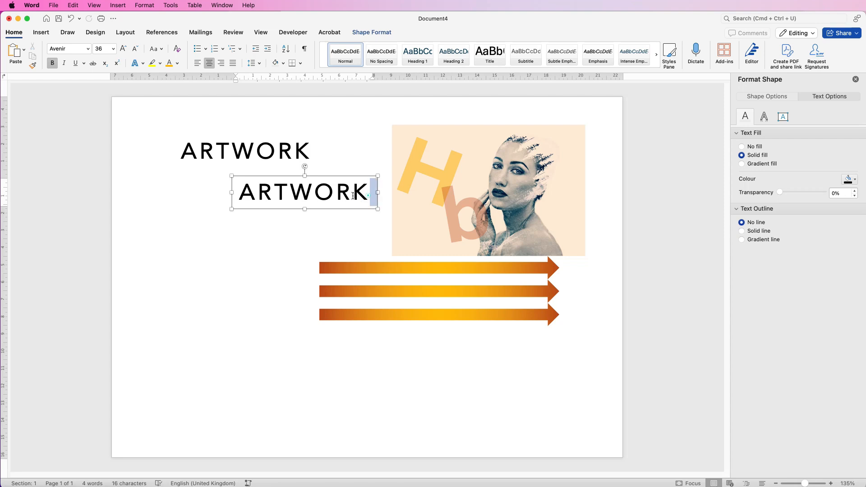
double_click(354, 196)
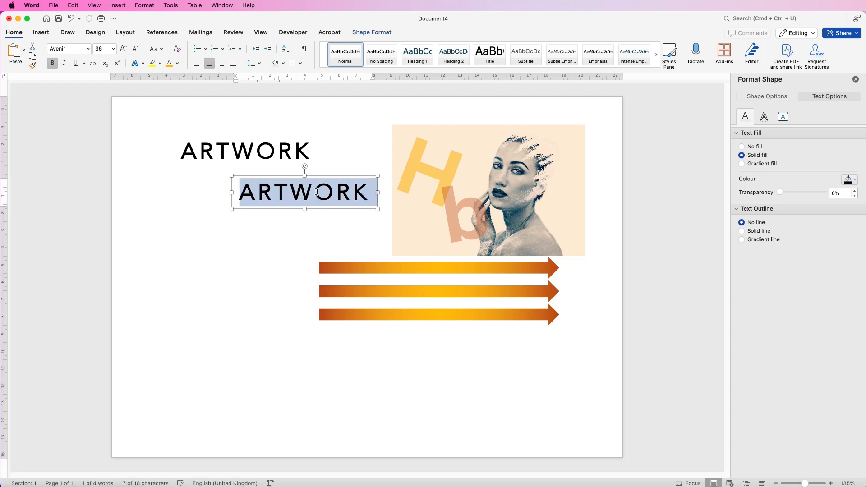
text(AMAZING)
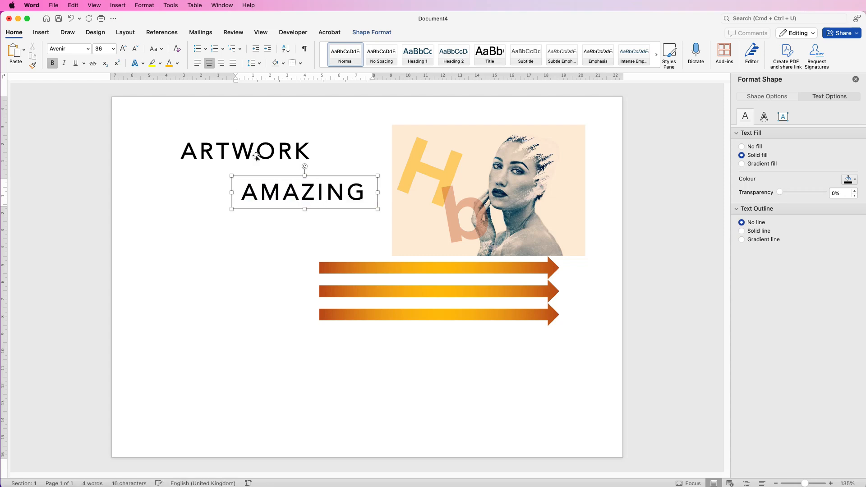
Step: Rearrange the two text boxes so ARTWORK sits above AMAZING
drag(266, 149, 274, 230)
drag(312, 198, 300, 143)
drag(300, 225, 305, 164)
drag(267, 186, 267, 234)
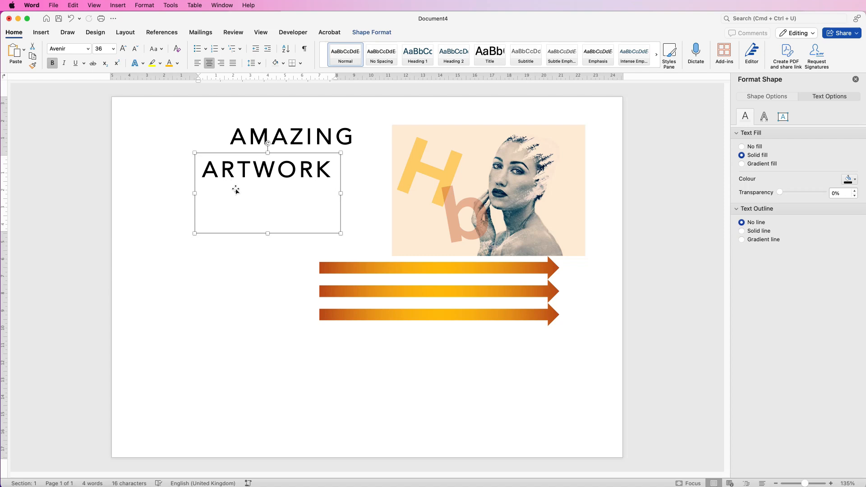
drag(267, 234, 299, 172)
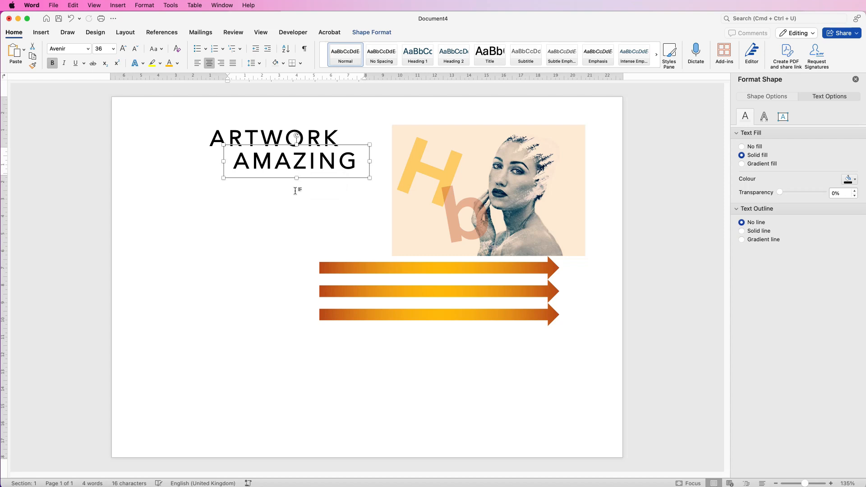
Step: Enlarge the AMAZING text to 72 pt and widen its text box
drag(376, 182, 422, 201)
click(123, 49)
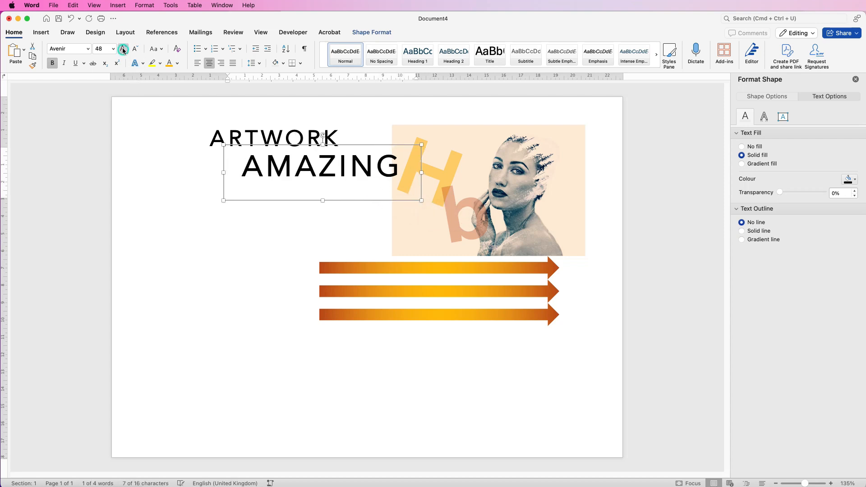
click(123, 50)
drag(217, 172, 159, 174)
mouse_move(291, 135)
mouse_down()
mouse_move(325, 166)
mouse_move(314, 193)
mouse_move(280, 195)
mouse_move(289, 139)
mouse_up()
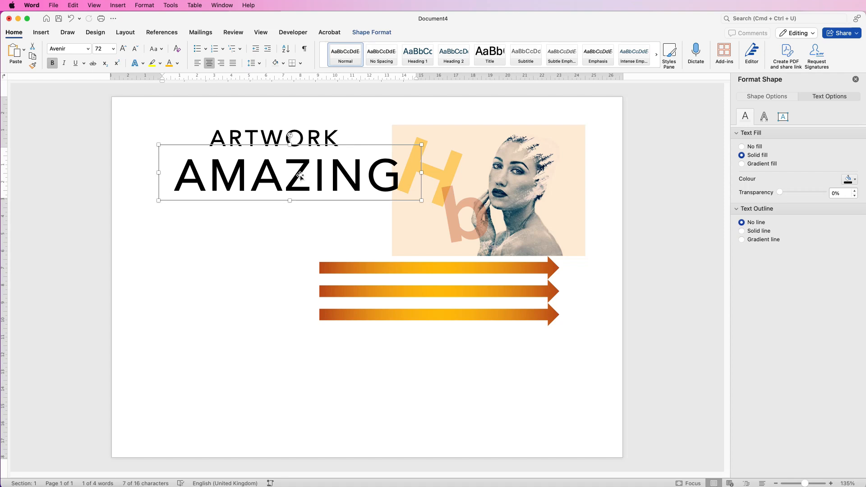
Step: Move AMAZING above ARTWORK and set its font size to 55 pt
drag(299, 179, 284, 158)
drag(375, 157, 379, 151)
click(135, 52)
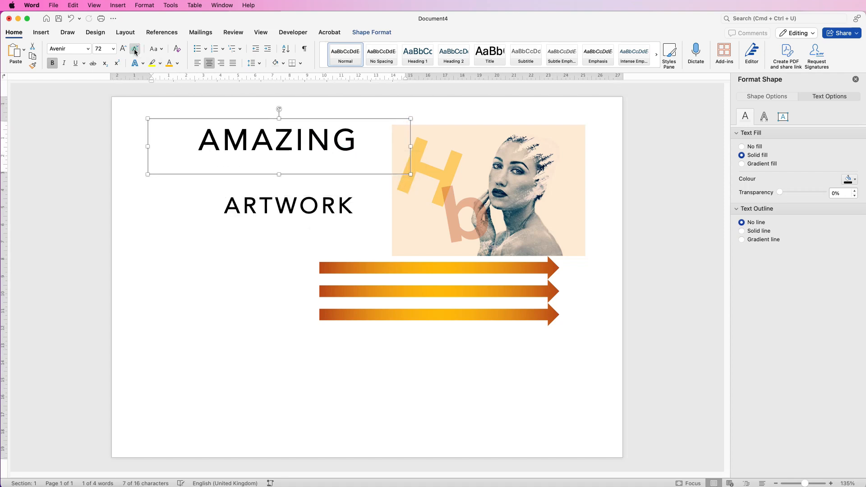
click(124, 52)
click(134, 50)
click(104, 48)
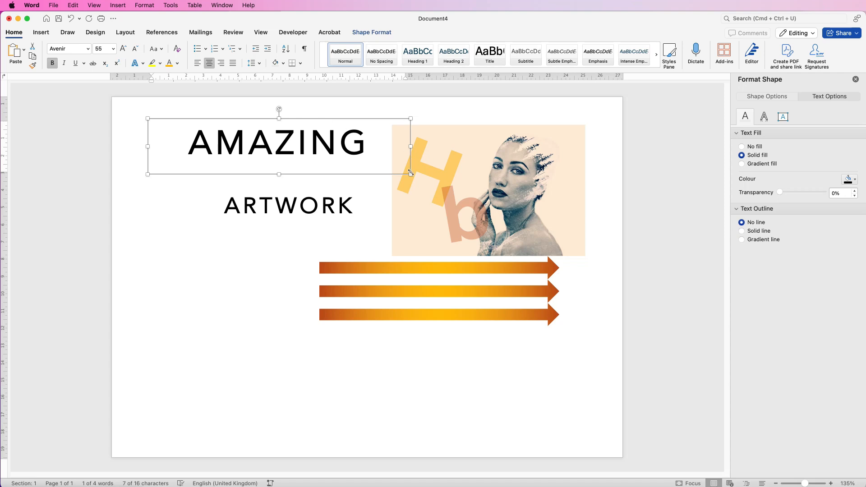
Step: Narrow the AMAZING box and stack ARTWORK directly beneath it, about 5.5 cm from the left
drag(410, 175, 345, 163)
drag(296, 150, 358, 148)
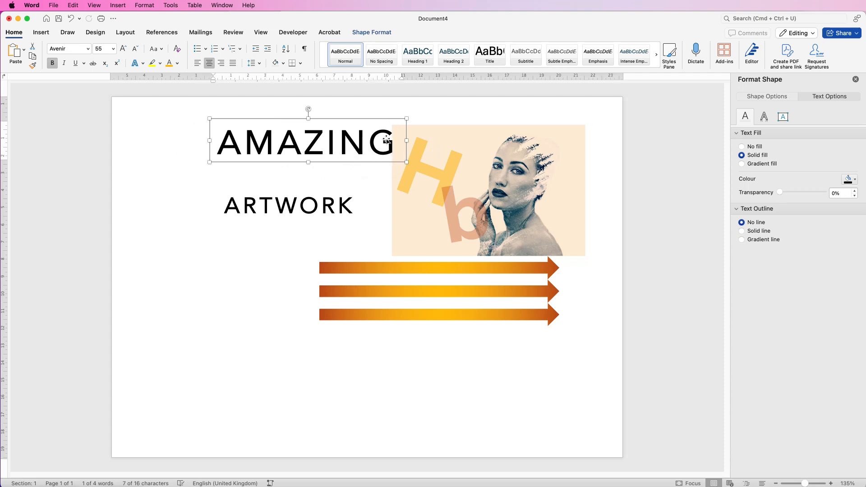
drag(324, 207, 336, 179)
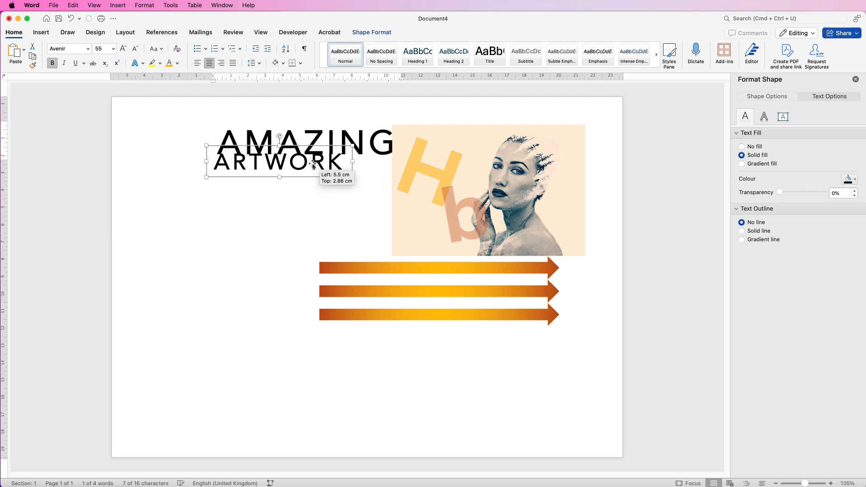
Step: Save the ARTWORK text box as a picture named Picture 1.png on the Desktop
mouse_move(310, 165)
mouse_down()
mouse_move(314, 183)
mouse_move(311, 163)
mouse_up()
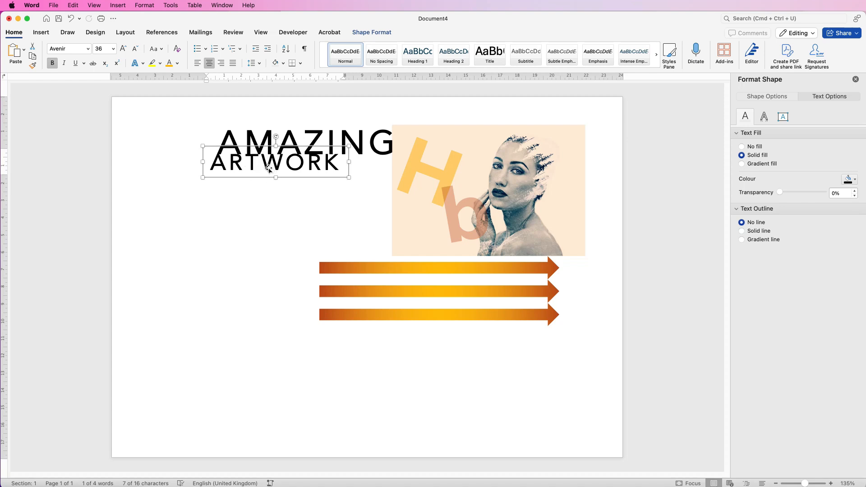
click(301, 197)
click(276, 165)
right_click(277, 166)
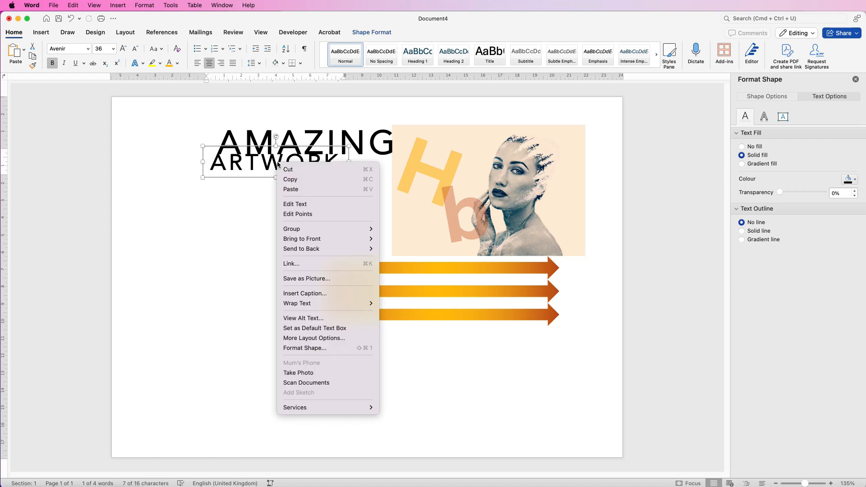
click(307, 278)
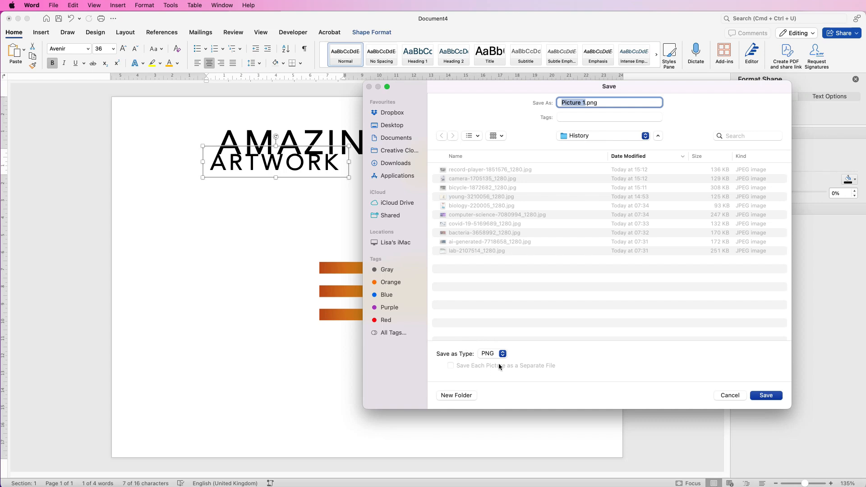
click(391, 126)
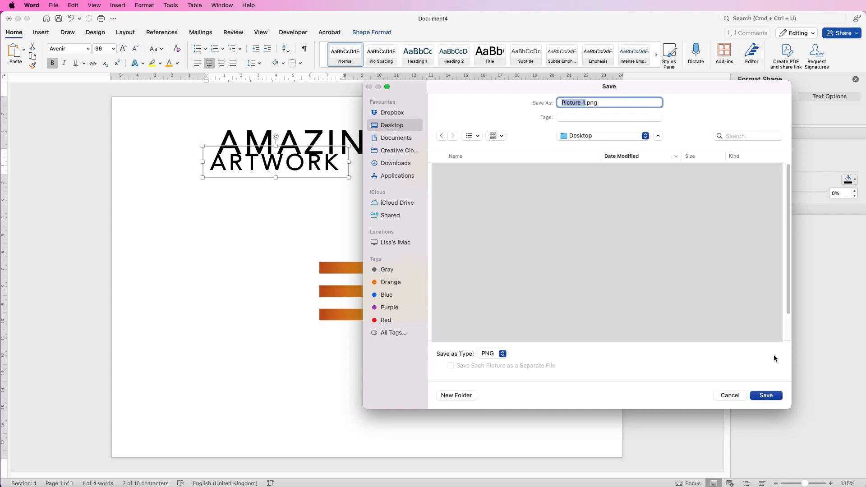
click(766, 396)
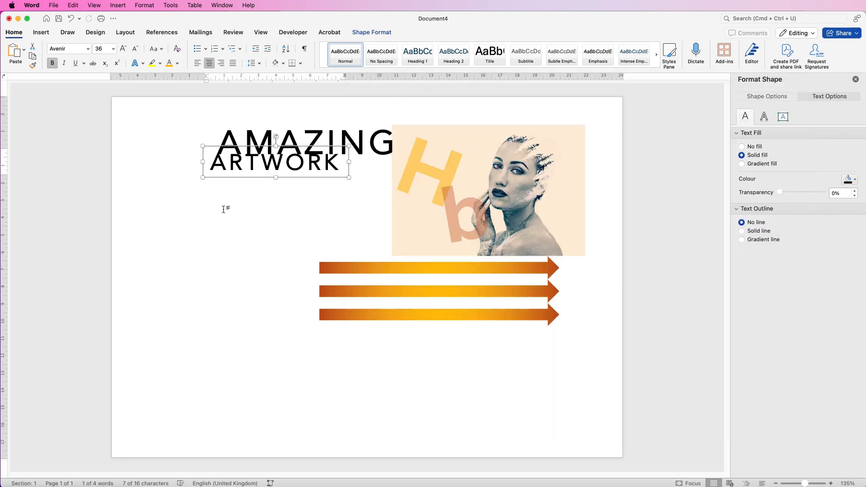
click(224, 210)
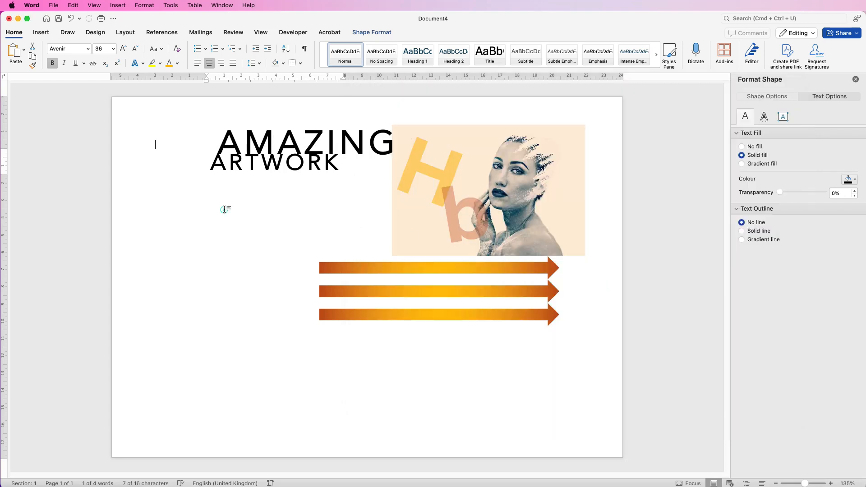
Step: Insert Picture 1.png from the Desktop and set its wrapping to In Front of Text
click(42, 32)
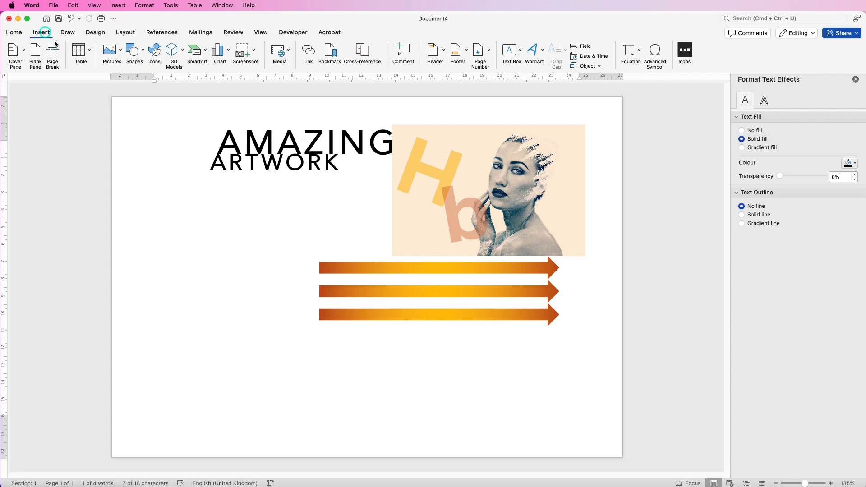
click(121, 53)
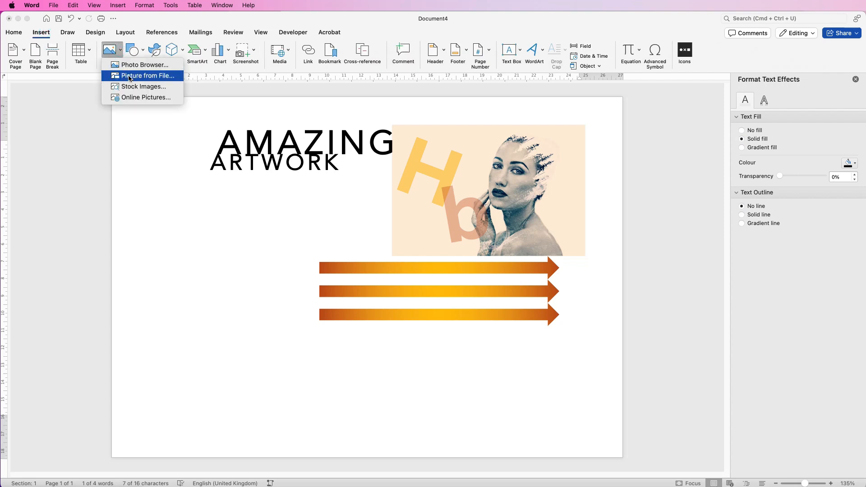
click(128, 76)
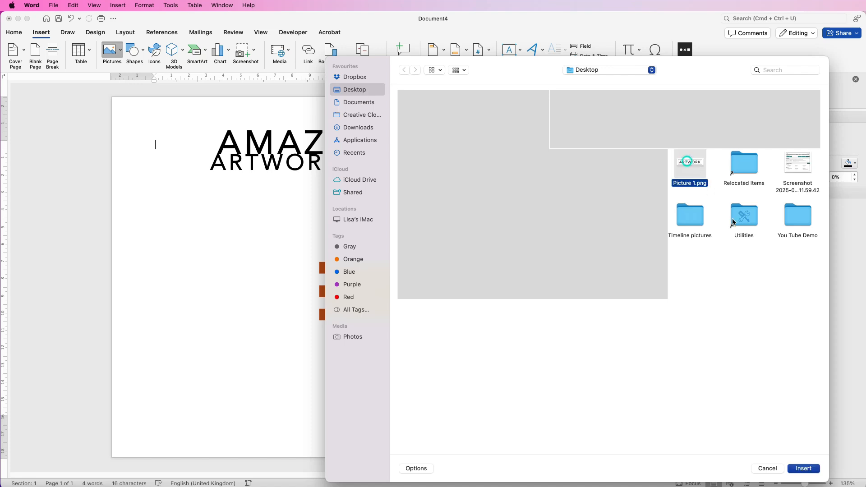
click(803, 470)
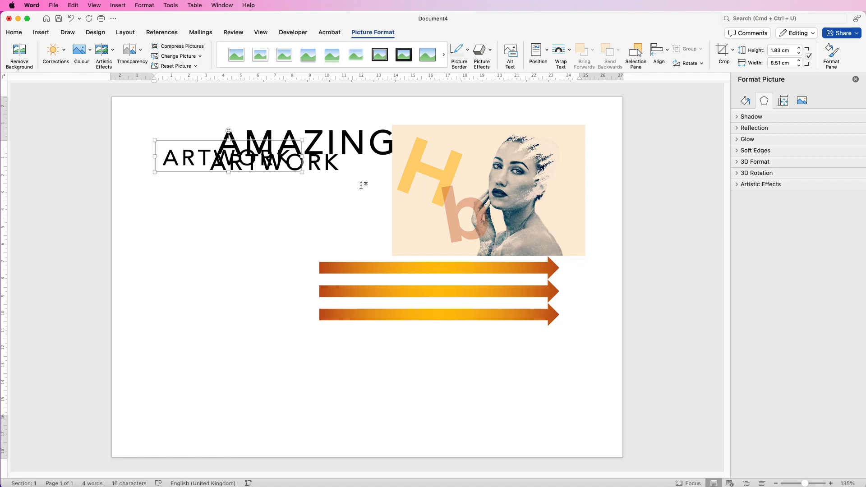
click(569, 52)
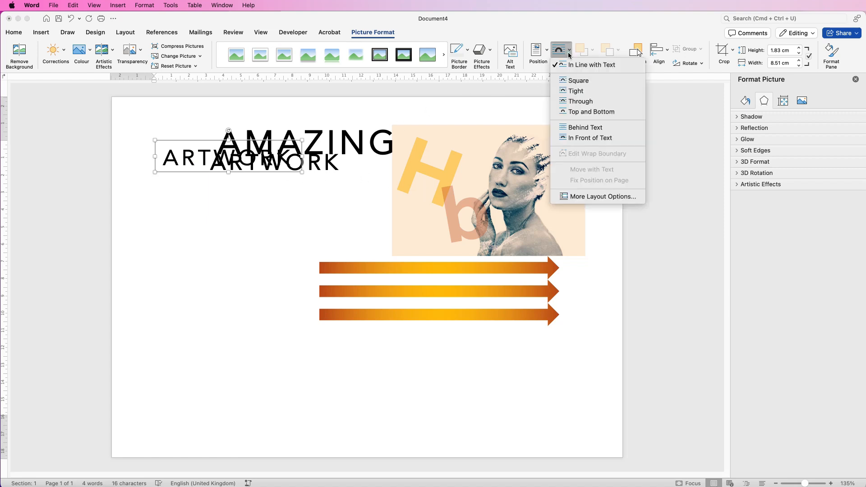
click(573, 139)
Step: Move the ARTWORK picture down and stretch it taller over the arrows
drag(189, 160, 231, 213)
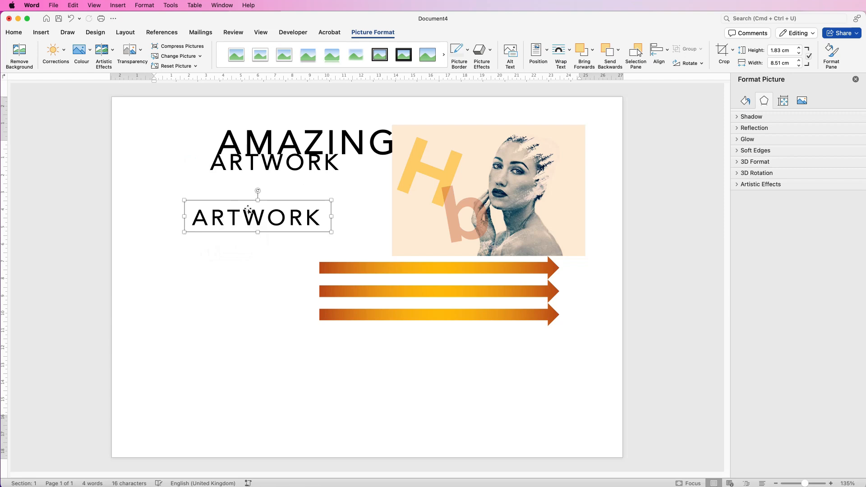
drag(331, 200, 381, 189)
drag(282, 231, 266, 321)
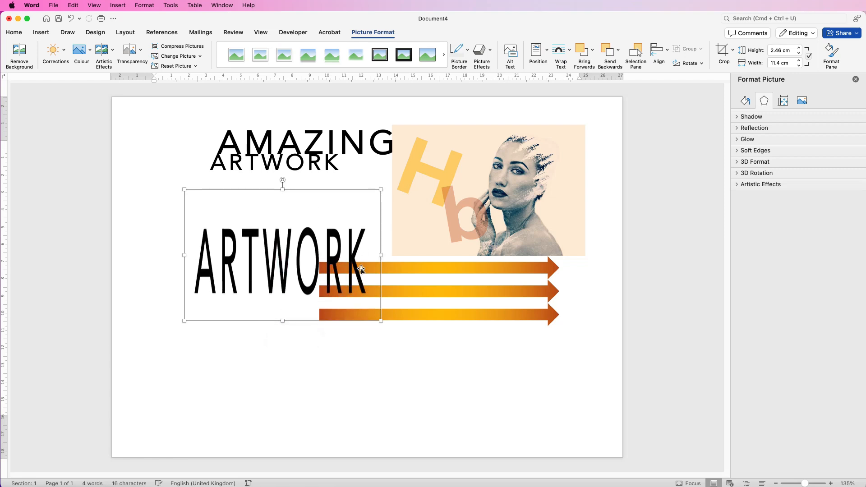
drag(381, 255, 279, 261)
Step: Try to enlarge the ARTWORK text box, then undo the resize
click(279, 164)
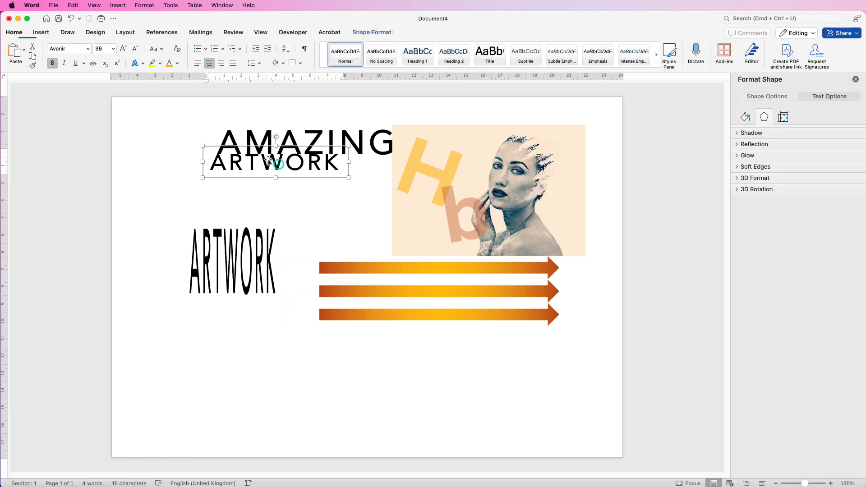
drag(348, 178, 433, 222)
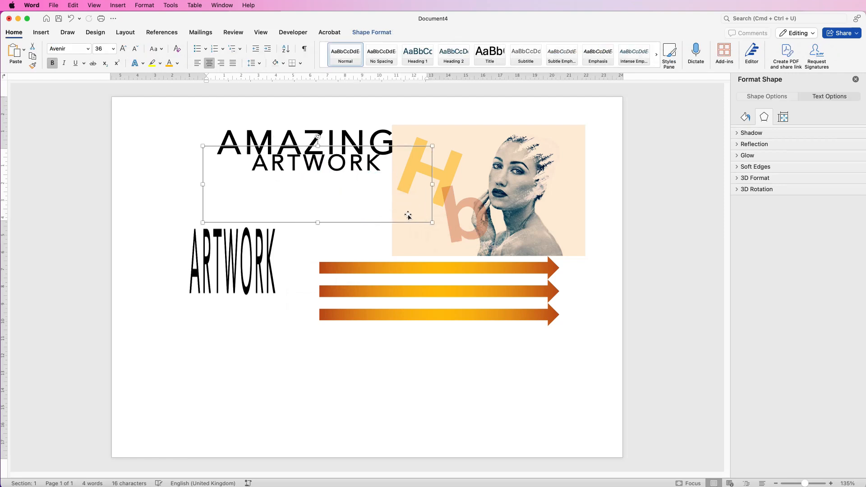
key(super+z)
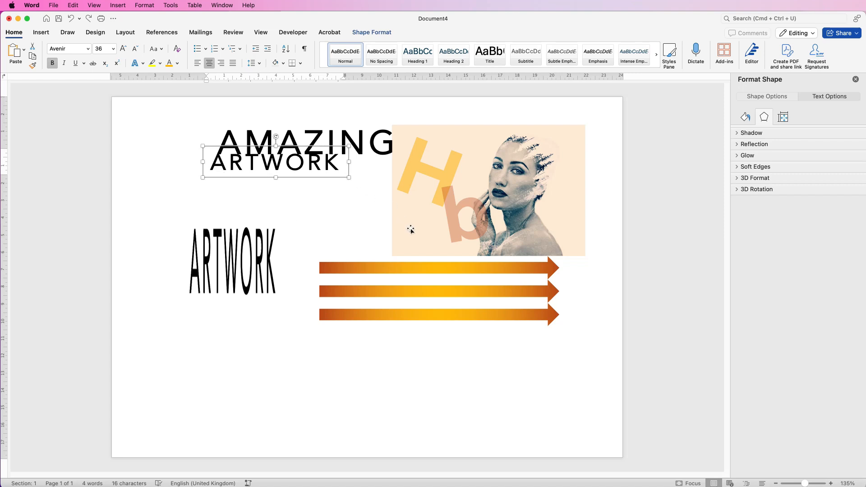
Step: Widen the ARTWORK picture, move it below the arrows, and delete it
click(242, 254)
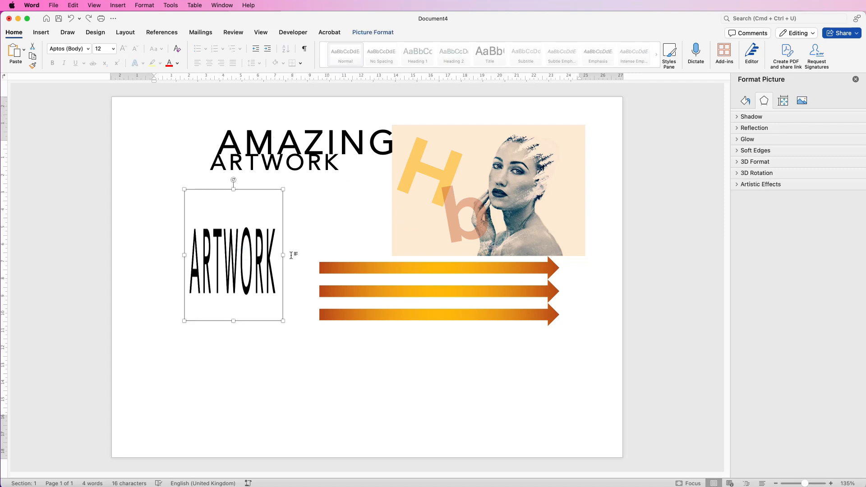
drag(283, 255, 523, 350)
drag(381, 346, 293, 353)
click(449, 357)
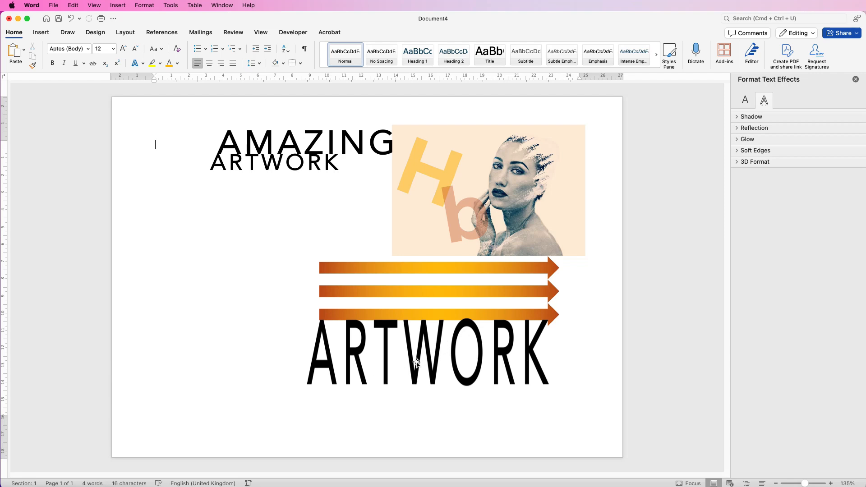
drag(431, 352, 428, 369)
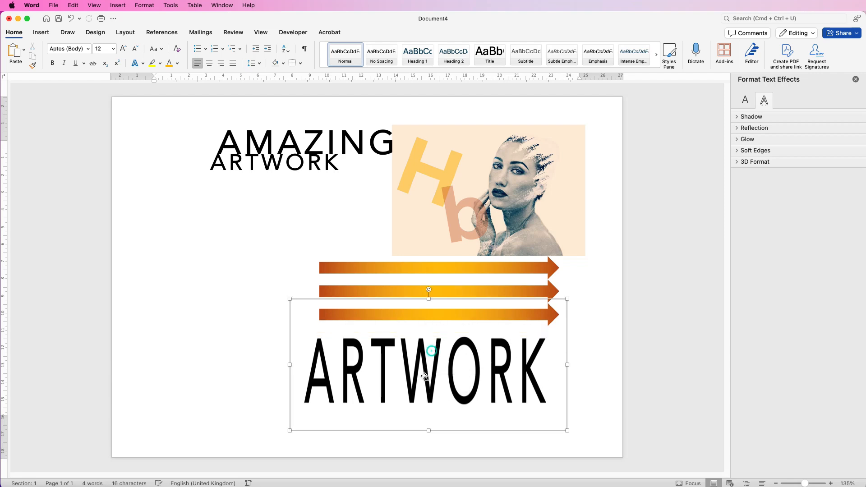
key(Delete)
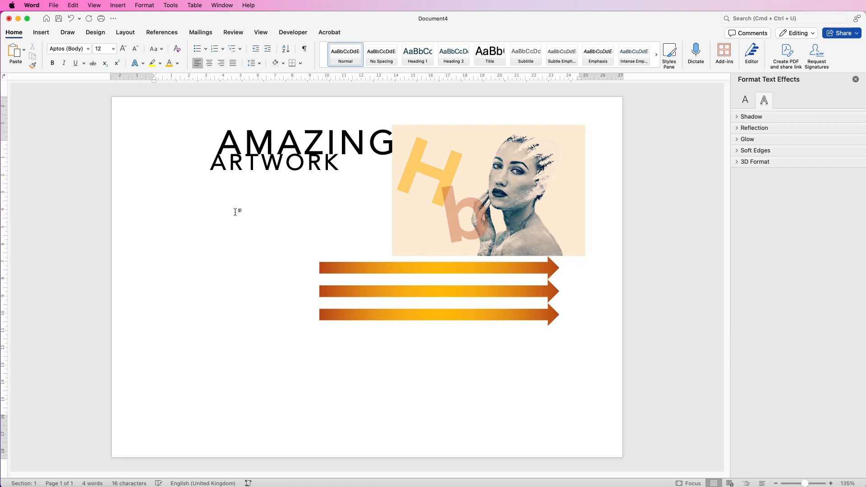
Step: Draw a tall rectangle about 6.68 cm high and 2.34 cm wide on the left of the page
click(41, 33)
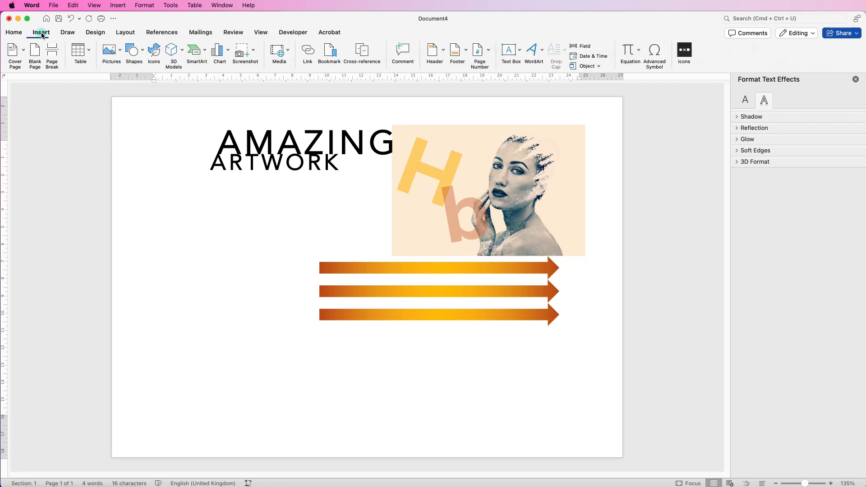
click(143, 52)
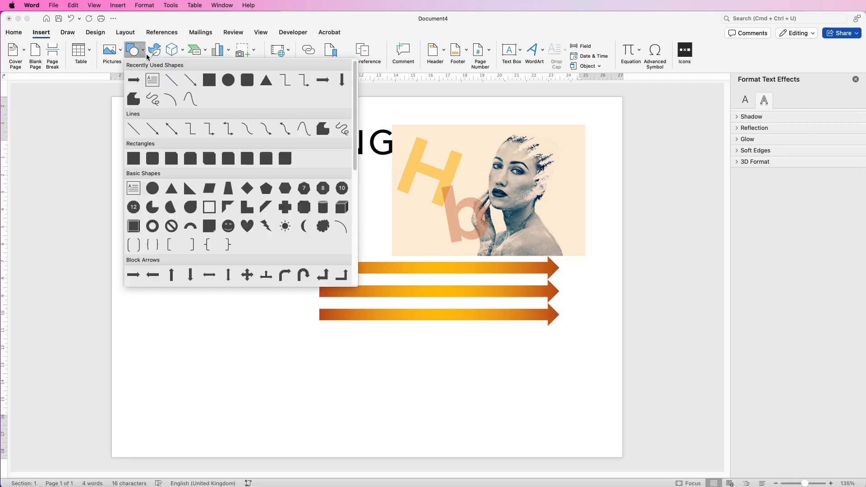
click(135, 163)
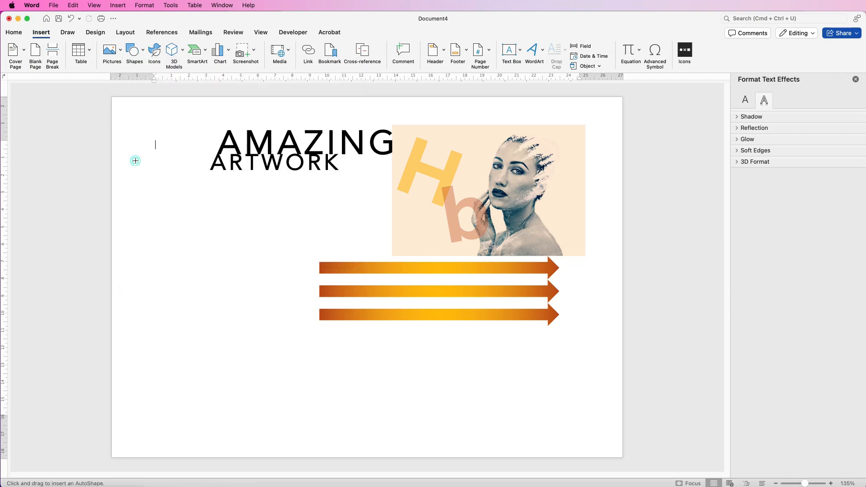
drag(145, 235, 185, 348)
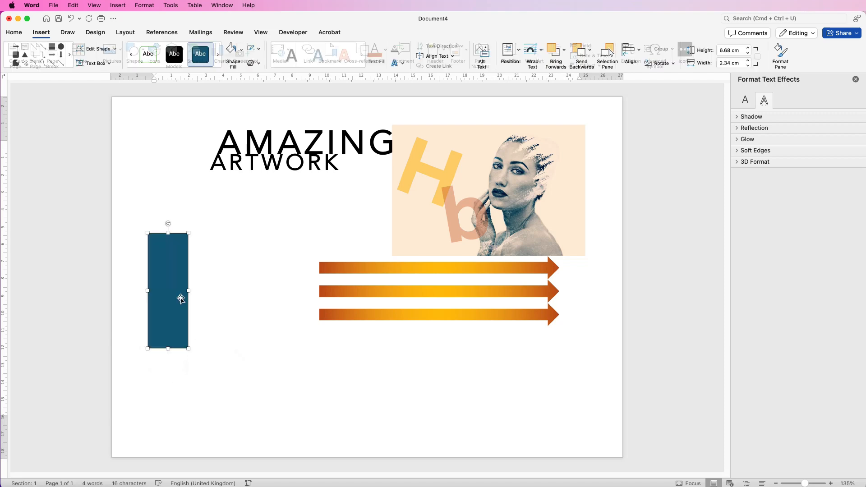
Step: Duplicate the rectangle twice to make three rectangles side by side
drag(168, 290, 215, 284)
shift+click(215, 289)
click(215, 291)
drag(218, 294, 265, 293)
Step: Select all three rectangles, distribute them horizontally and align them to the top
shift+click(268, 309)
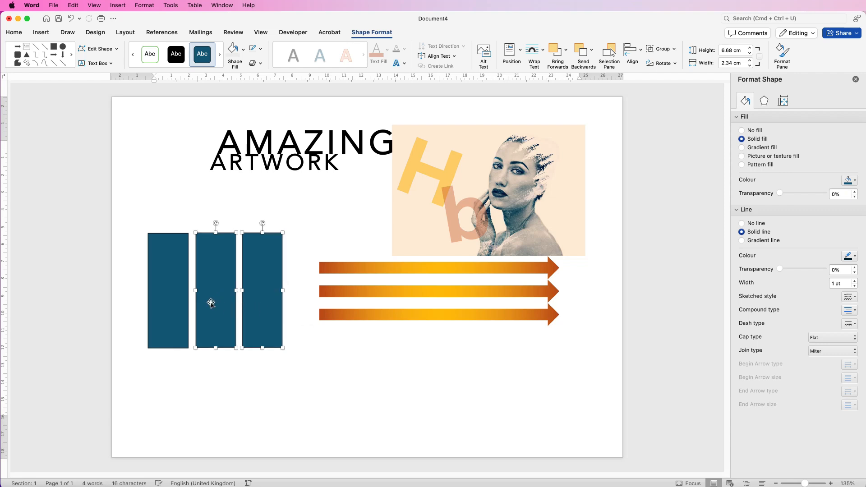
shift+click(176, 292)
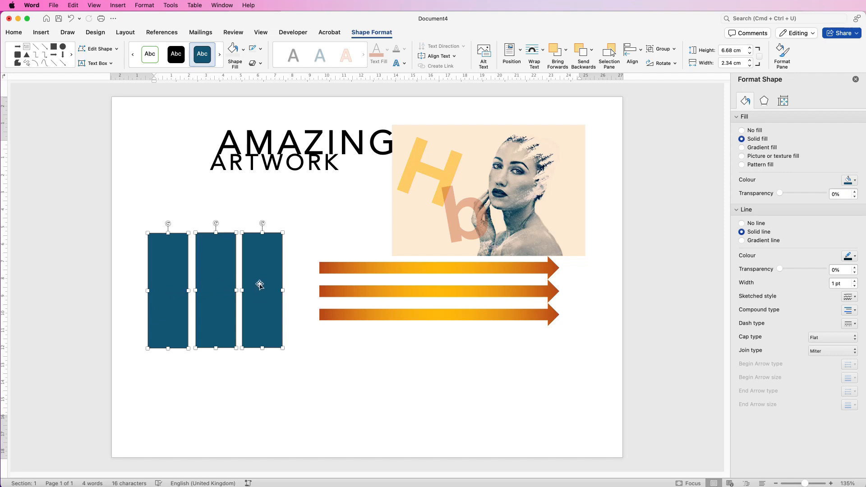
click(640, 49)
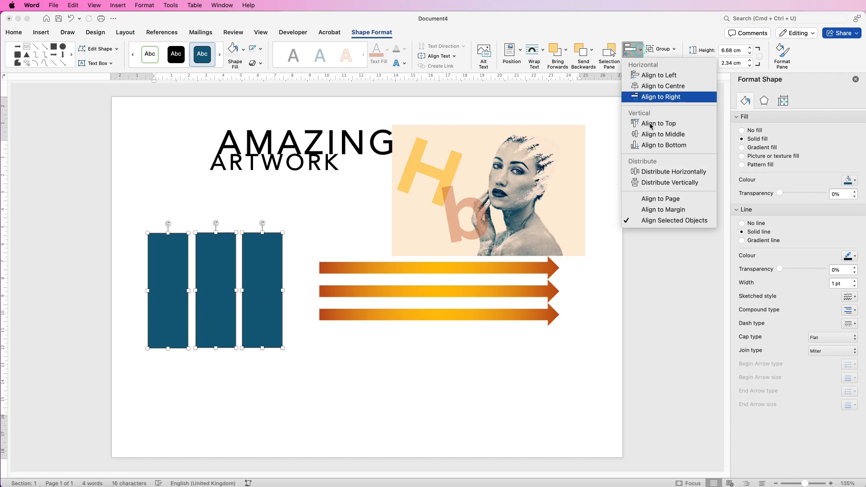
click(651, 173)
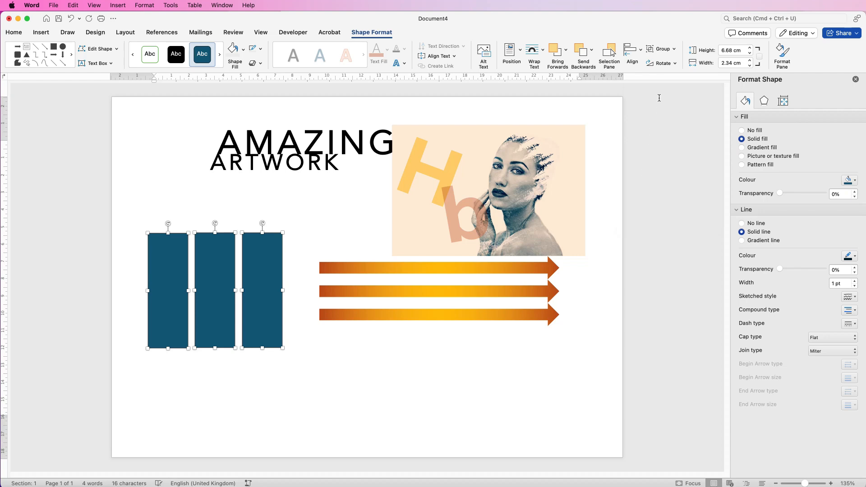
click(641, 51)
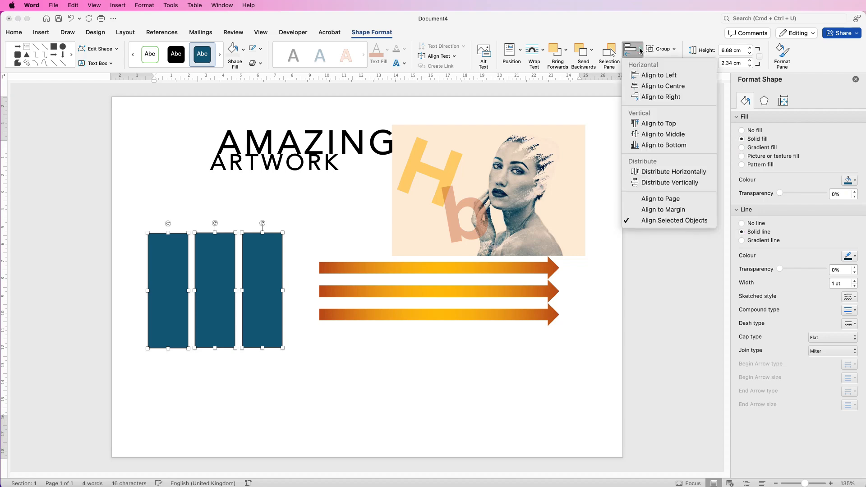
click(651, 124)
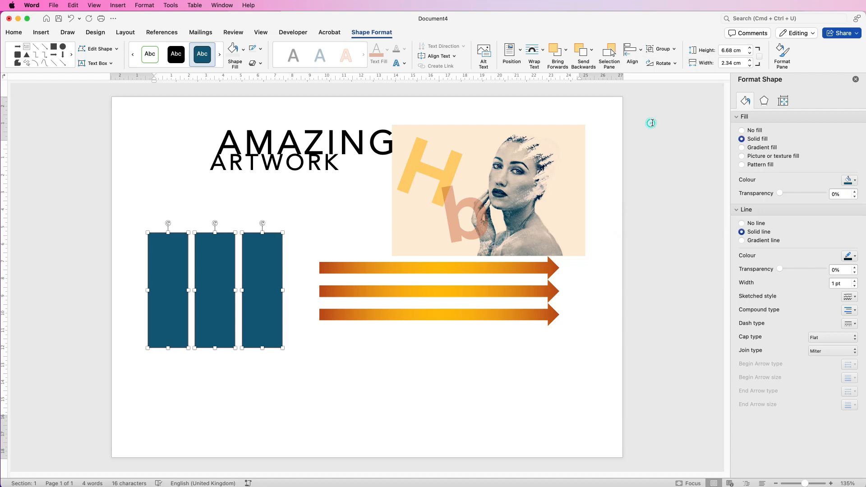
Step: Group the three rectangles and move the group so it touches the arrows' left ends
click(662, 50)
click(661, 69)
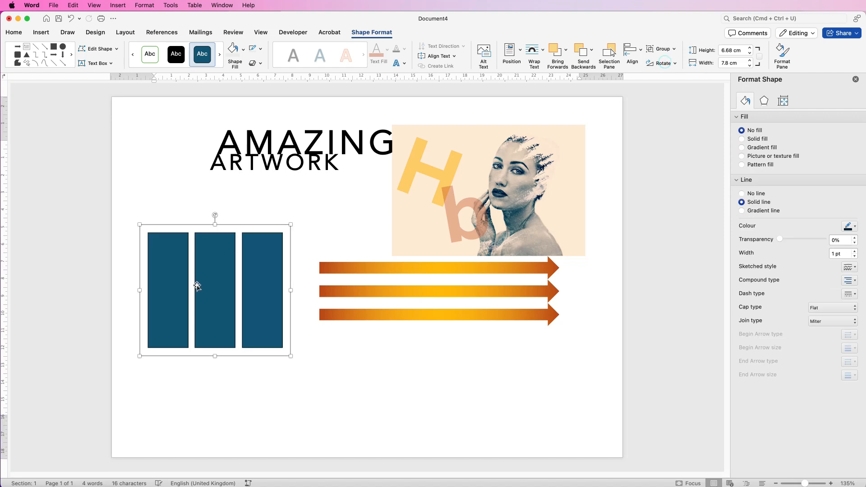
drag(251, 305, 272, 305)
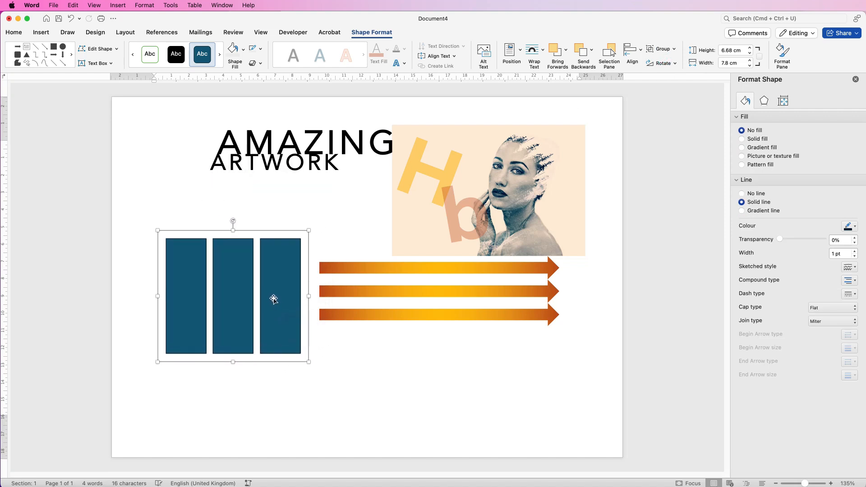
drag(279, 296, 290, 318)
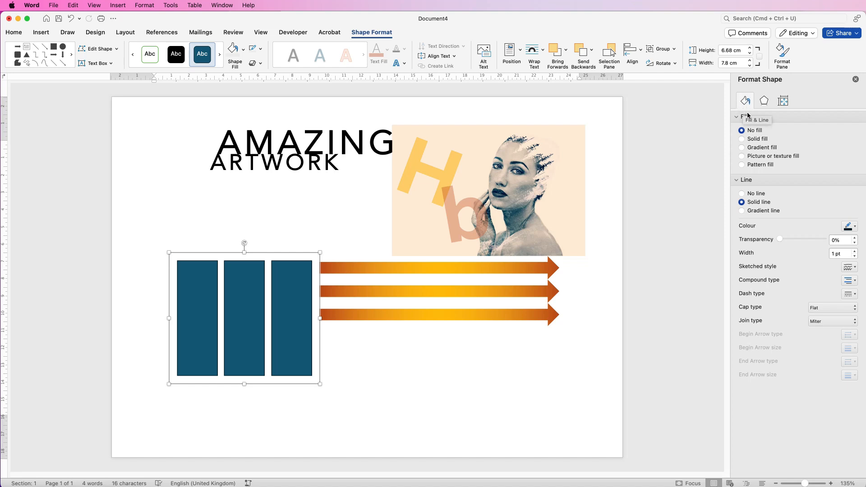
Step: Fill the grouped rectangles with the record player photo using a picture or texture fill
click(742, 156)
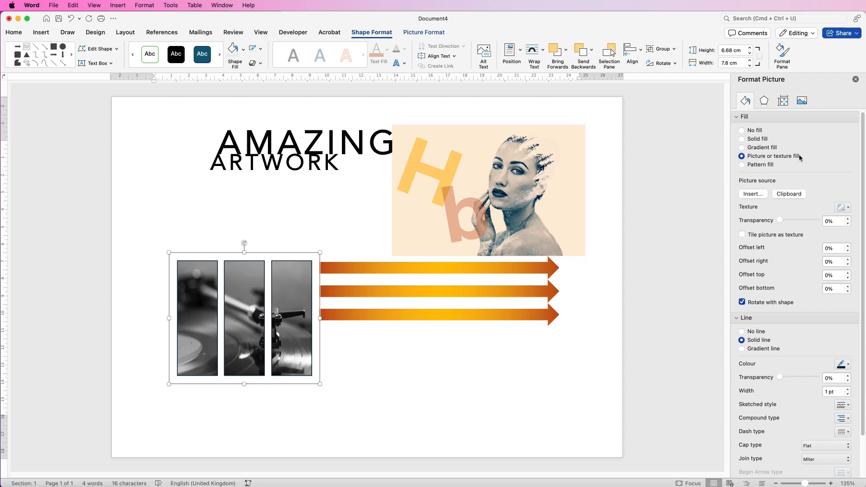
click(747, 195)
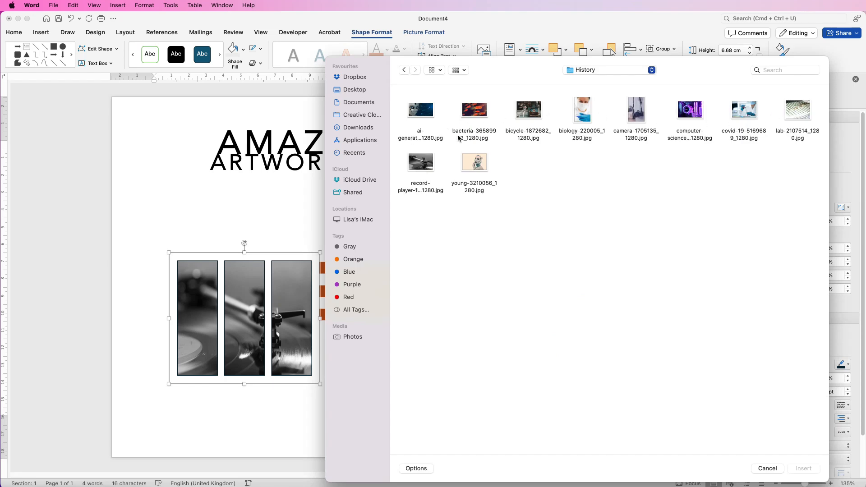
click(767, 469)
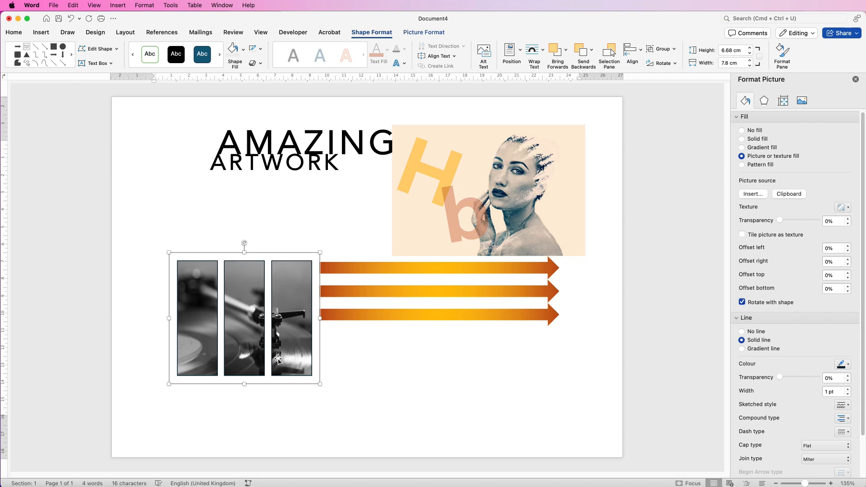
Step: Remove the outline from the rectangle group and move the group up below the title
click(261, 48)
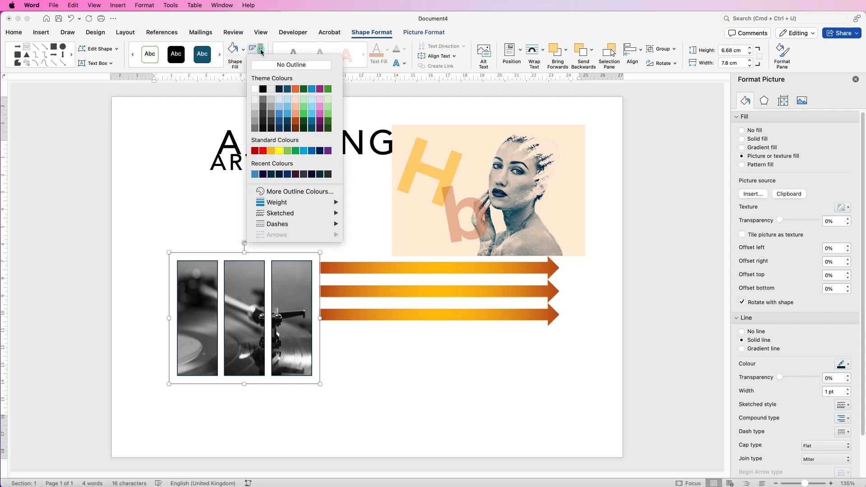
click(264, 66)
drag(285, 338, 289, 293)
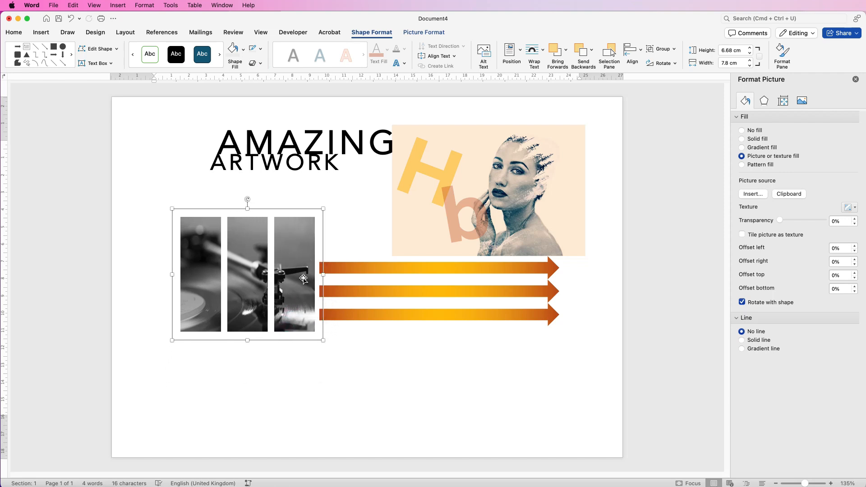
click(346, 229)
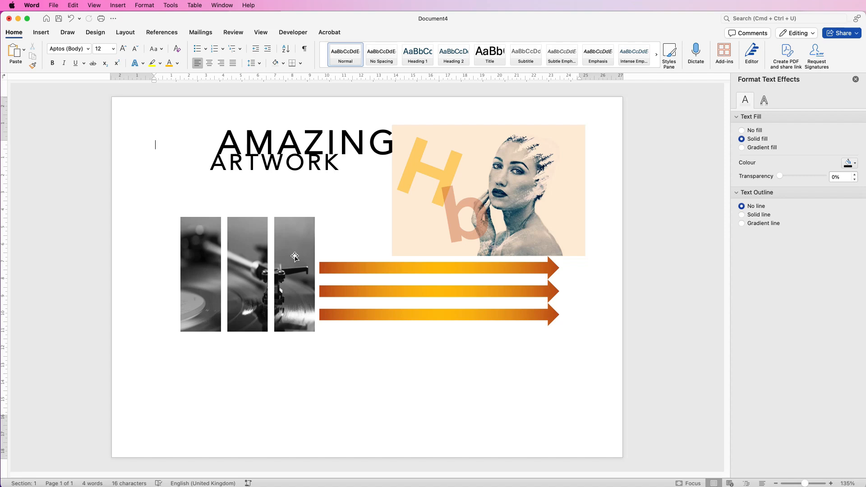
drag(294, 258, 299, 247)
Step: Delete the ARTWORK text box and insert an ARTWORK picture from file in its place
click(310, 170)
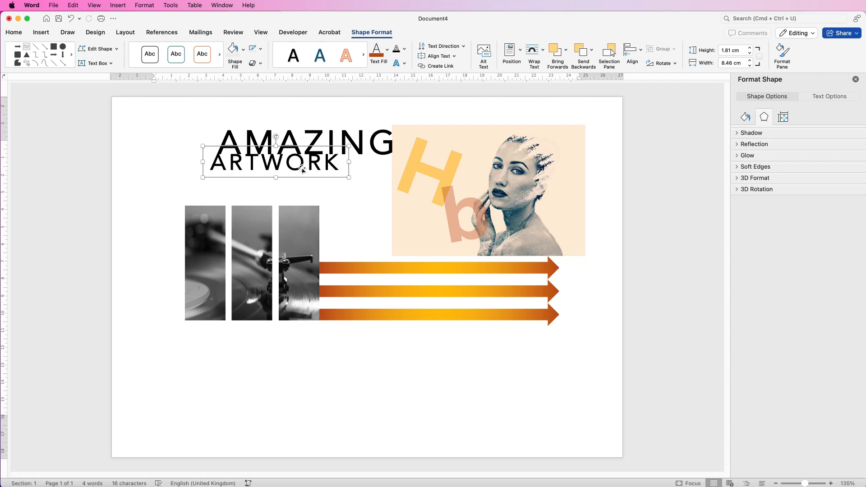
key(Delete)
click(47, 34)
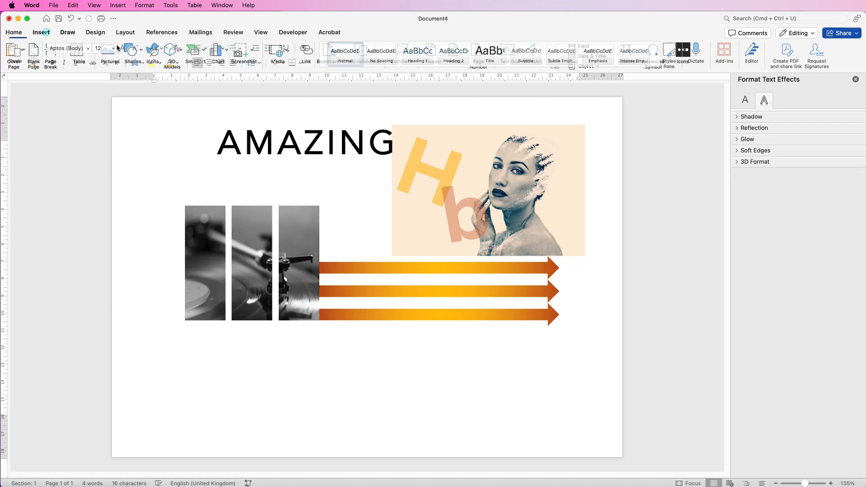
click(121, 55)
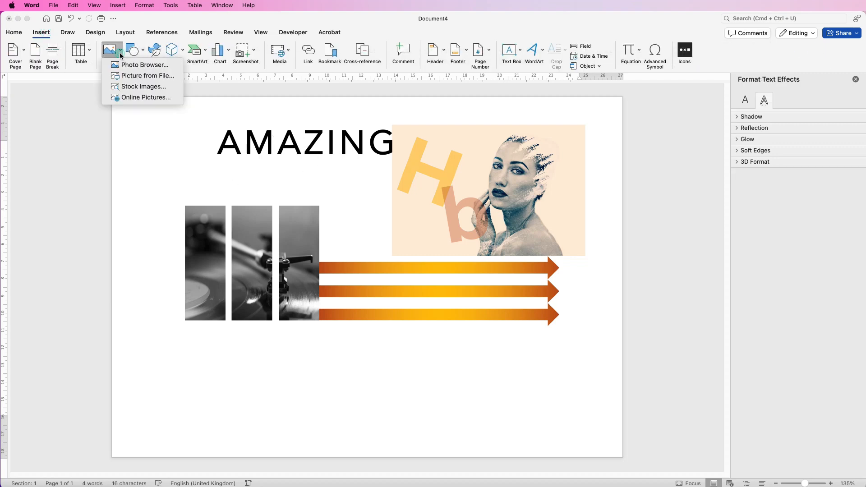
click(131, 77)
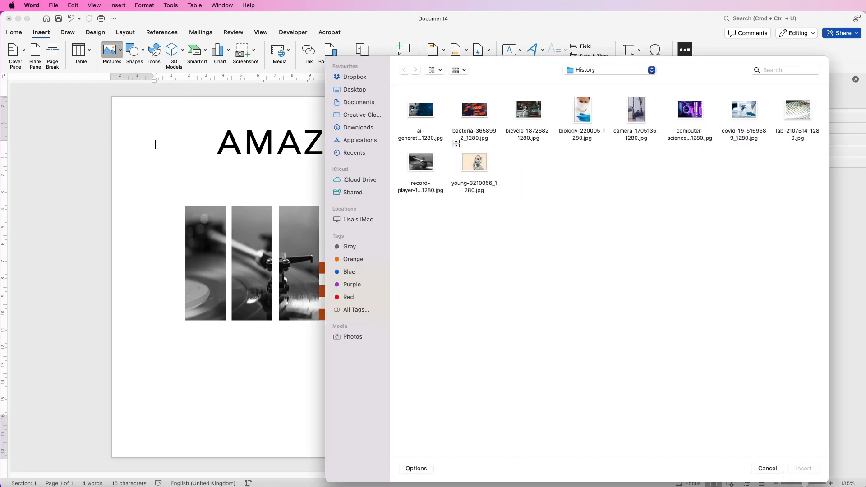
double_click(451, 140)
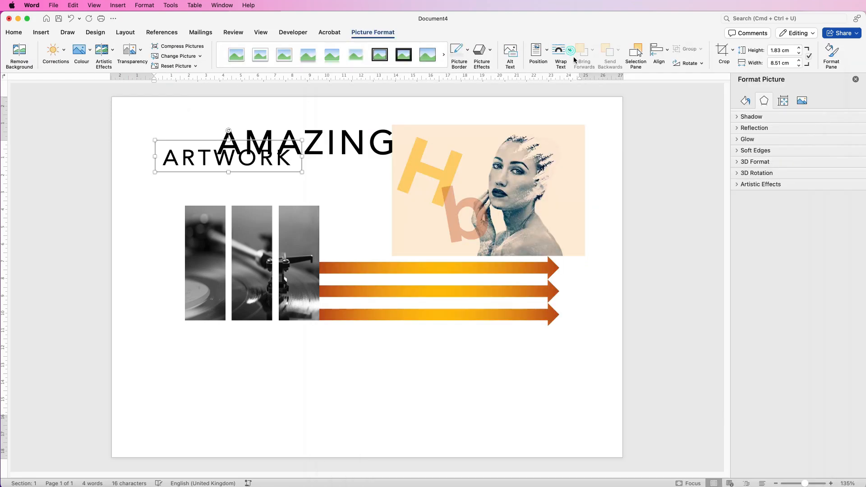
Step: Set the ARTWORK picture's text wrapping and stretch it to fill the space beneath AMAZING
click(570, 51)
click(574, 139)
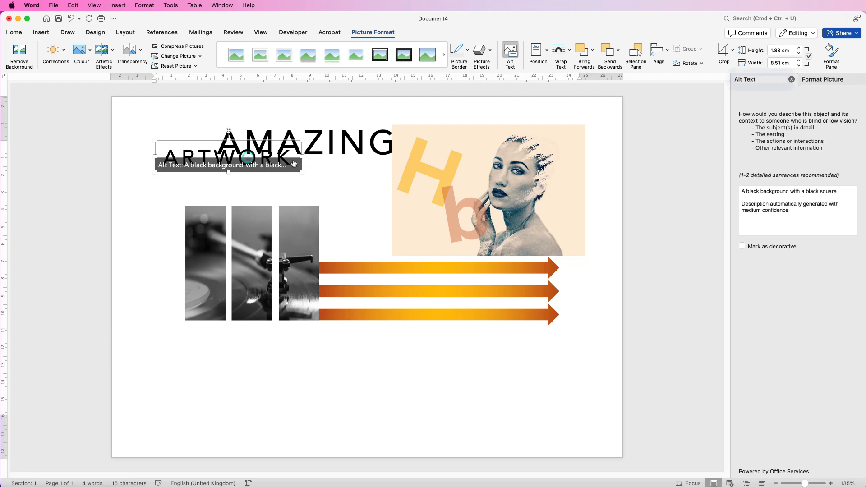
drag(273, 164, 290, 233)
drag(289, 193, 305, 180)
drag(380, 172, 405, 172)
drag(233, 172, 195, 173)
drag(405, 172, 407, 171)
drag(302, 222, 306, 229)
click(164, 167)
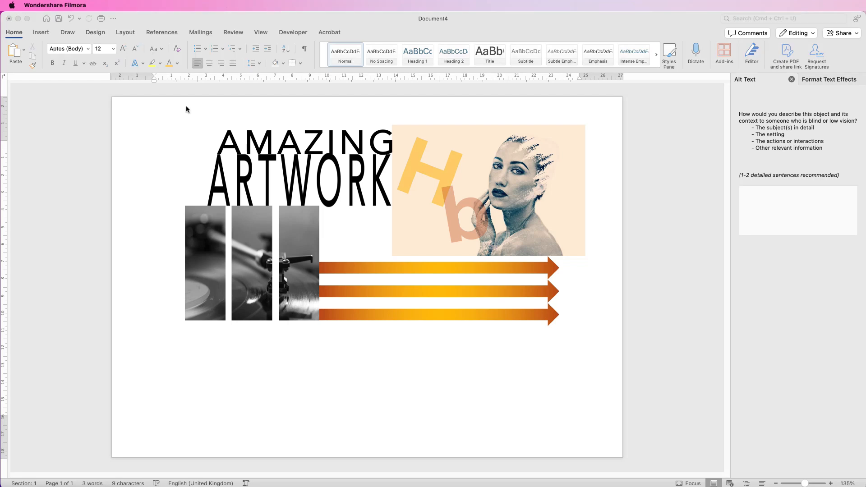
Step: Draw a text box about 9.53 cm wide and 5.41 cm high below the pictures and paste sample text into it
click(326, 148)
click(314, 140)
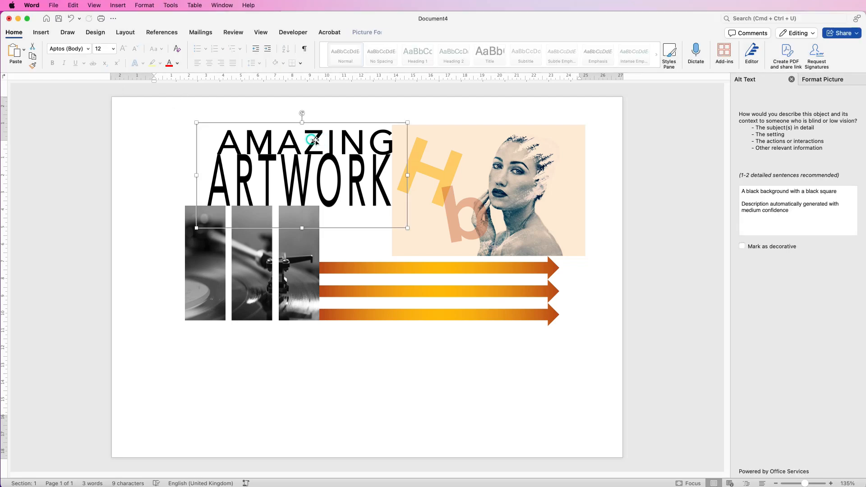
click(41, 32)
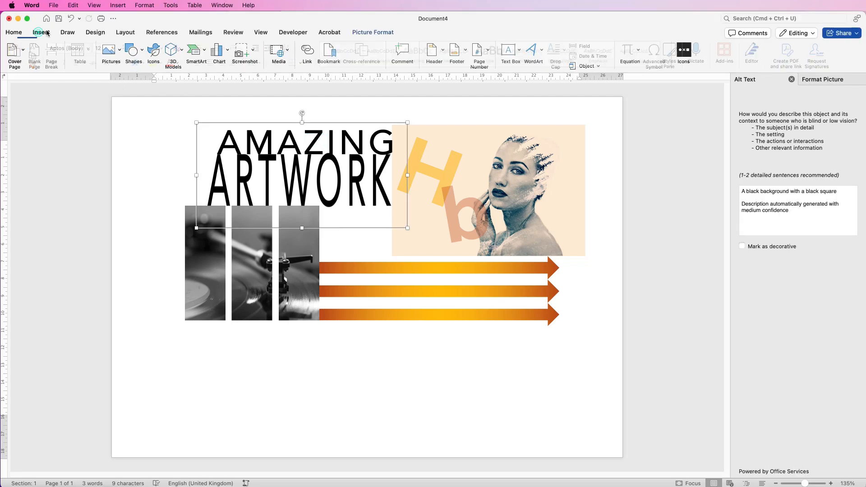
click(520, 52)
click(527, 63)
drag(172, 339, 334, 430)
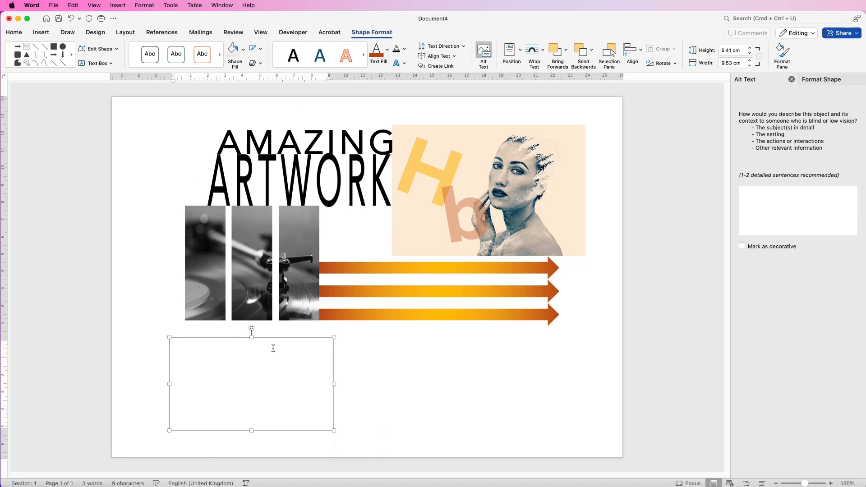
text(Video provides a powerful way to help you prove your point. When you click Online Video, you can paste in the embed code for the video you want to add. You can also type a keyword to search online for the video that best fits your document. To make your document look professionally produced, Word provides header, footer, cover page and text box designs that complement each other.)
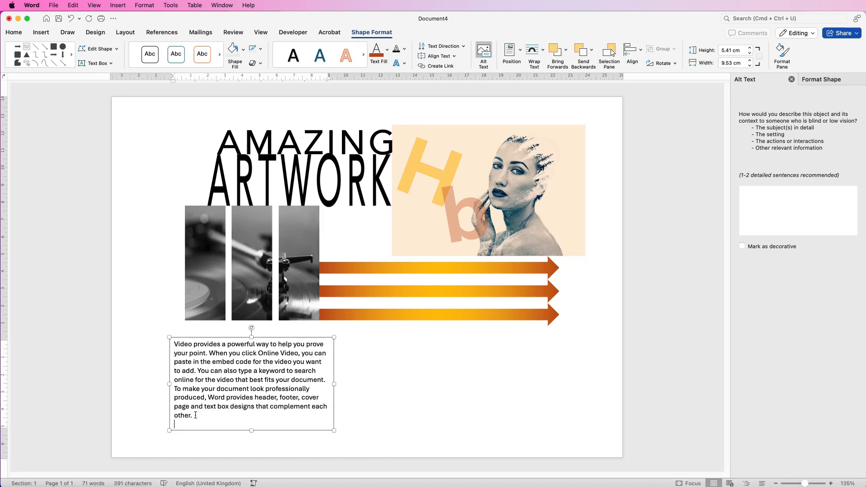
Step: Reduce the text box's text to 10 pt and narrow the box to about 6.78 cm wide
drag(186, 414, 173, 345)
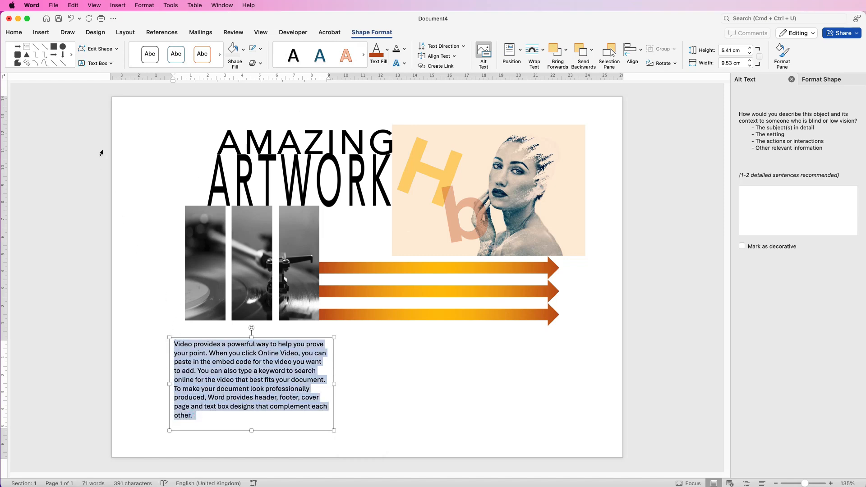
click(15, 31)
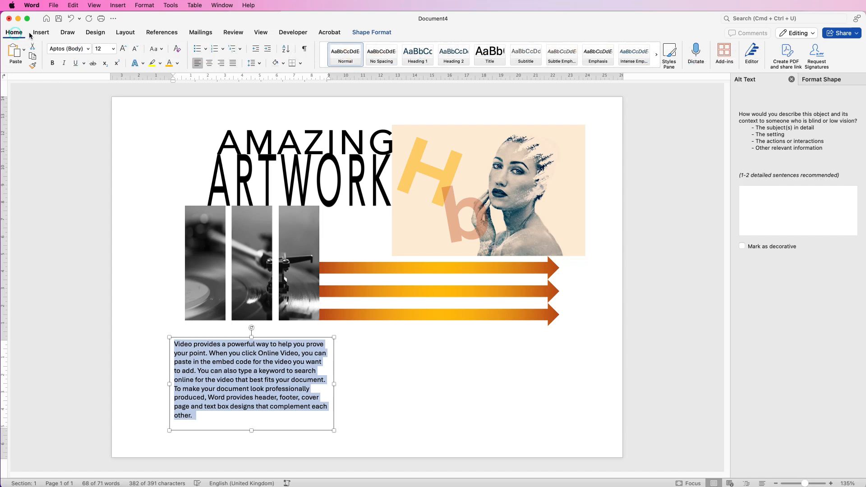
click(135, 48)
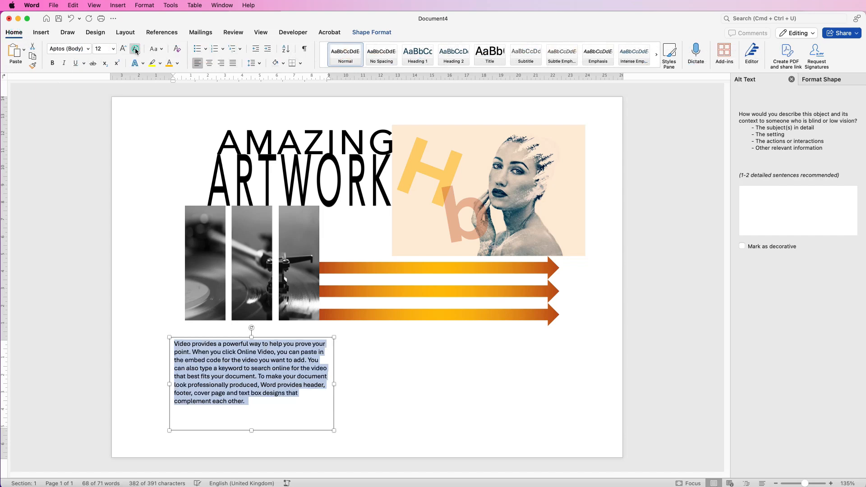
click(135, 48)
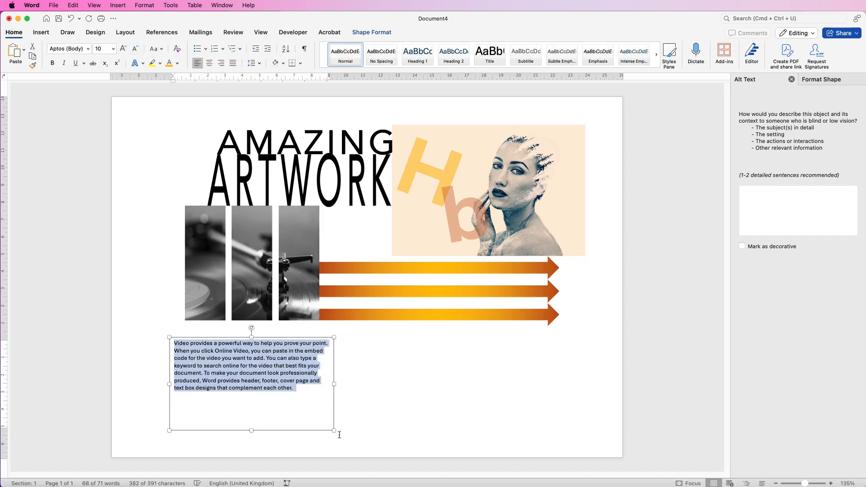
drag(334, 431, 283, 430)
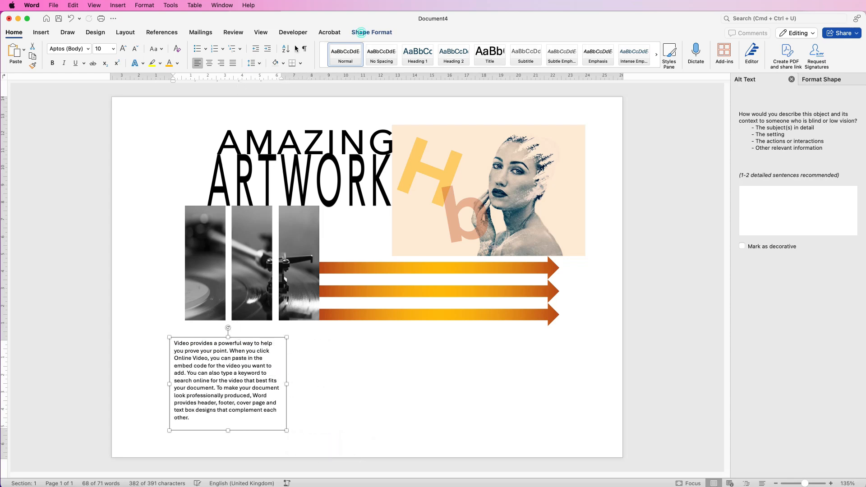
Step: Remove the text box's outline and resize it to about 5.94 cm wide and 6.28 cm high
click(362, 34)
click(260, 49)
click(260, 66)
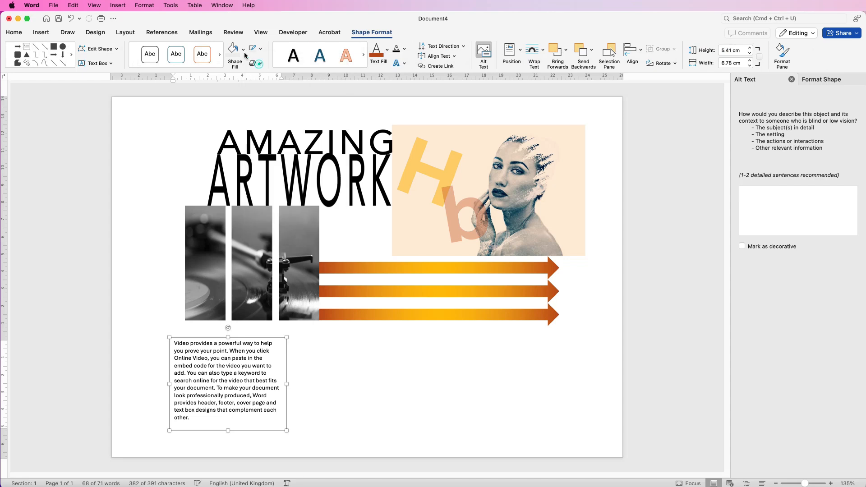
mouse_move(231, 391)
mouse_down()
mouse_move(246, 271)
mouse_move(372, 280)
mouse_move(418, 238)
mouse_move(315, 357)
mouse_move(234, 413)
mouse_move(234, 390)
mouse_up()
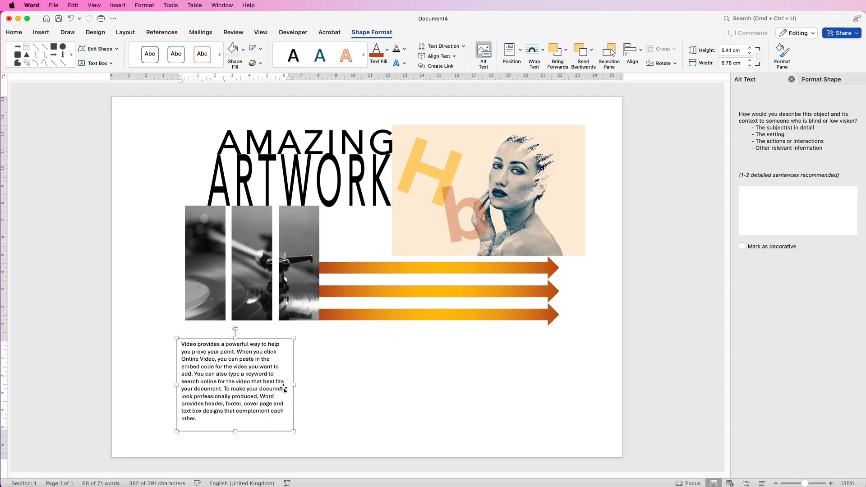
drag(294, 385, 279, 385)
drag(228, 432, 226, 446)
Step: Duplicate the text box and place the copy to its right
drag(235, 403, 353, 383)
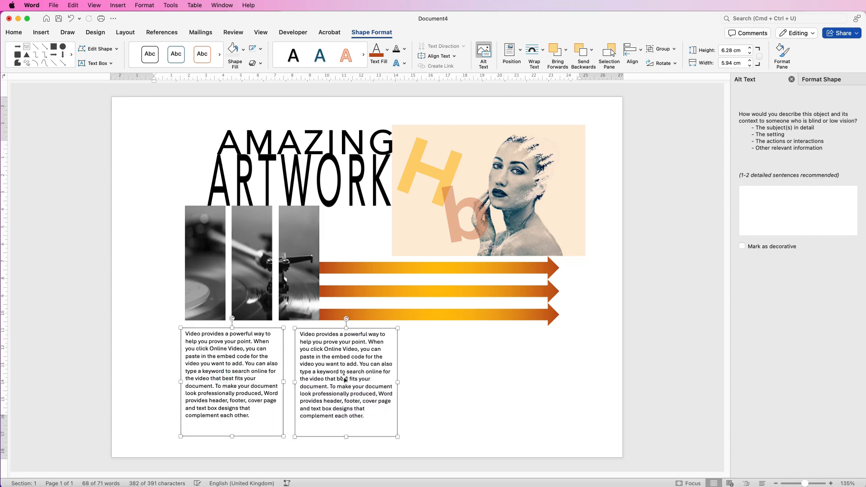
click(338, 373)
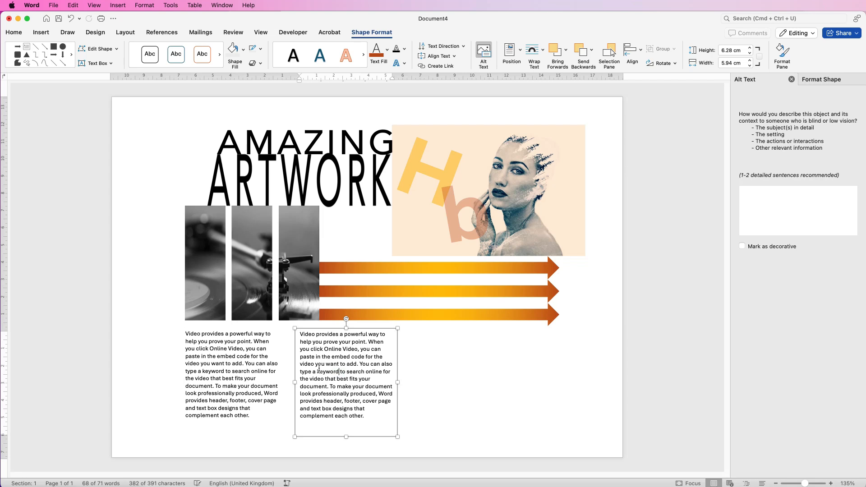
click(239, 366)
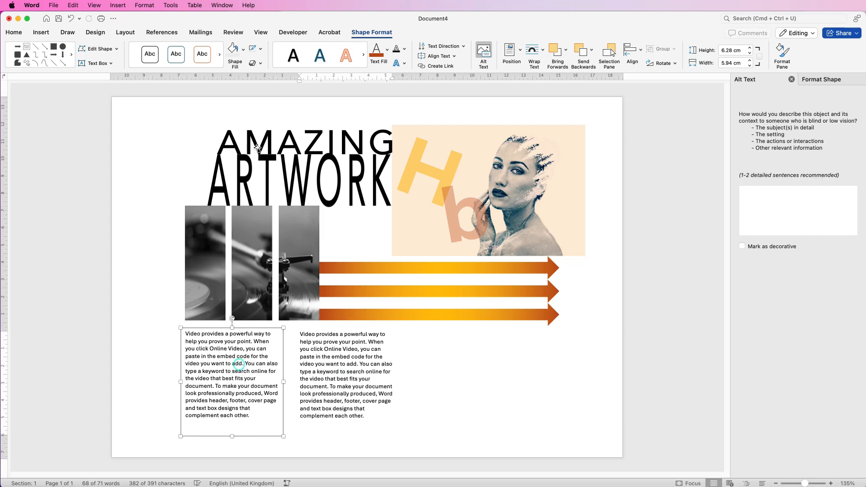
Step: Right-align the left text box's text and move the copy against it
click(28, 33)
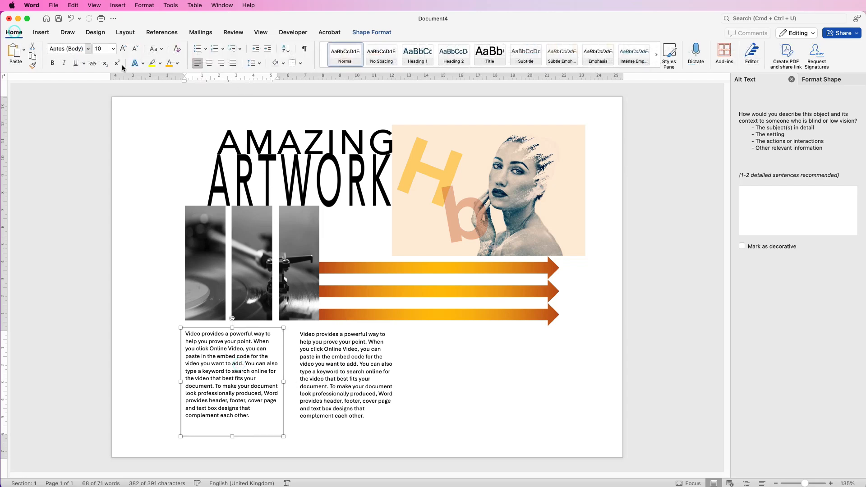
click(221, 65)
drag(335, 368, 320, 376)
click(400, 387)
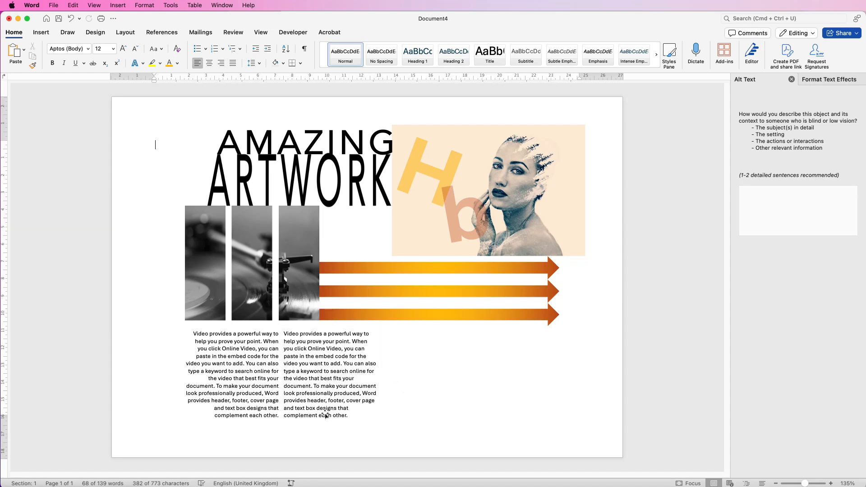
click(361, 387)
Step: Select both text boxes, group them and move the group left beneath the pictures
shift+click(240, 375)
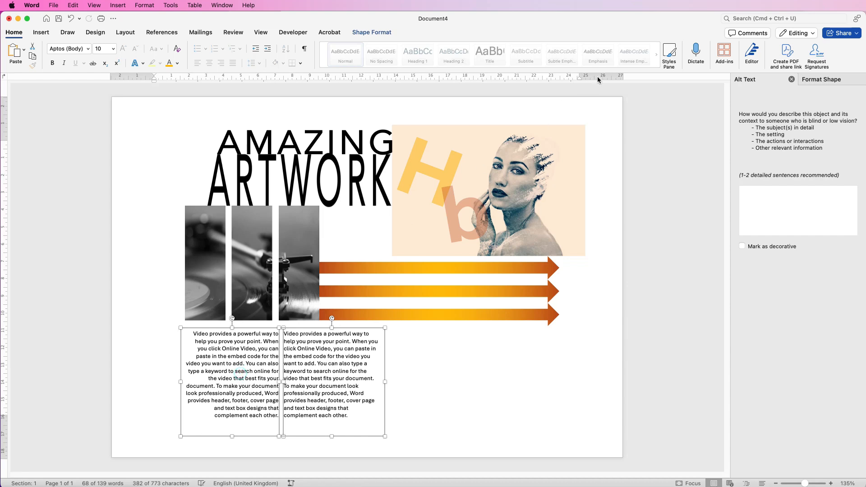
click(373, 32)
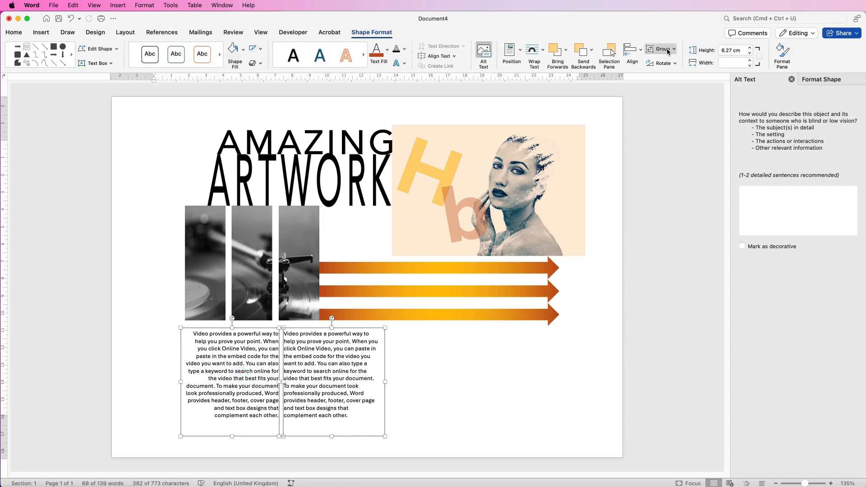
click(668, 49)
click(673, 60)
drag(328, 377, 305, 382)
click(398, 358)
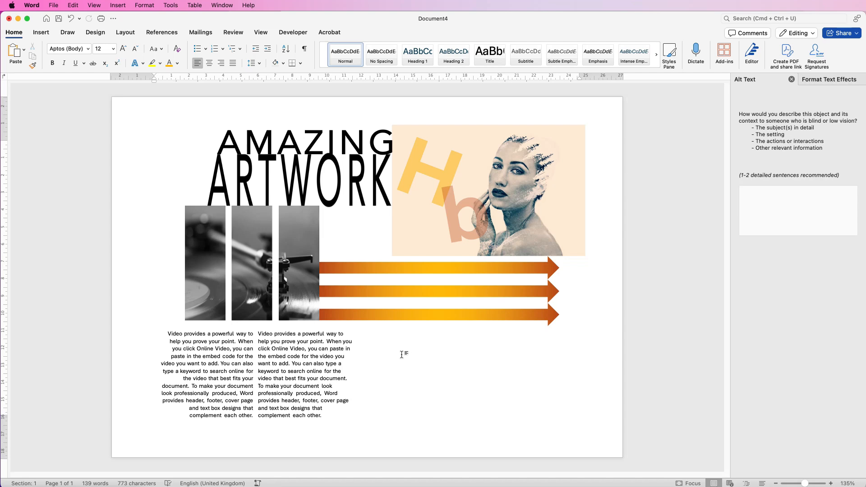
click(396, 348)
Step: Draw a rectangle about 12.91 cm wide and 4.45 cm high below the arrows on the right
click(42, 33)
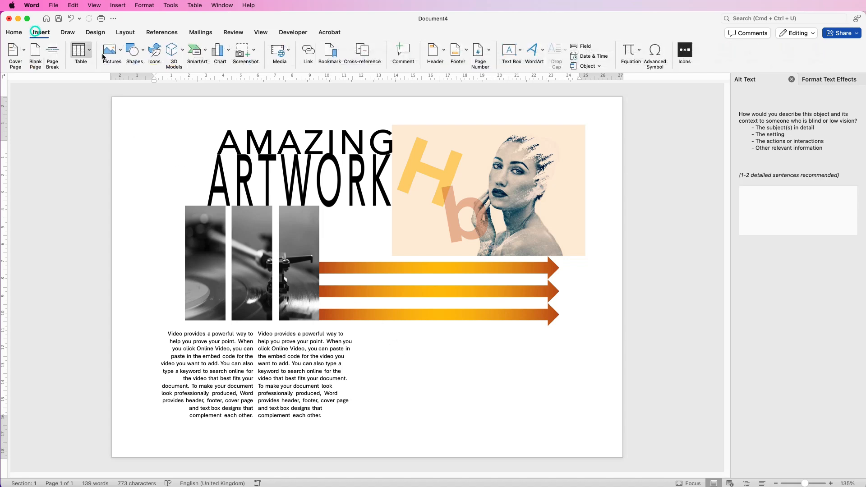
click(142, 55)
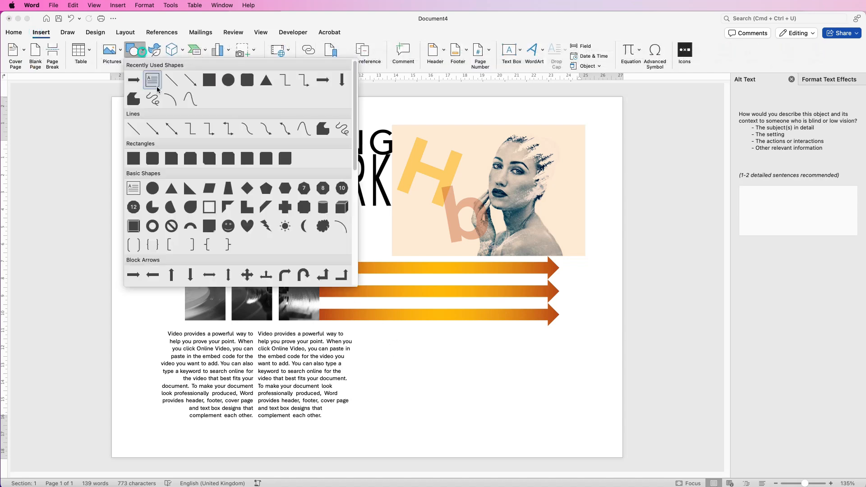
click(132, 159)
drag(381, 333, 603, 408)
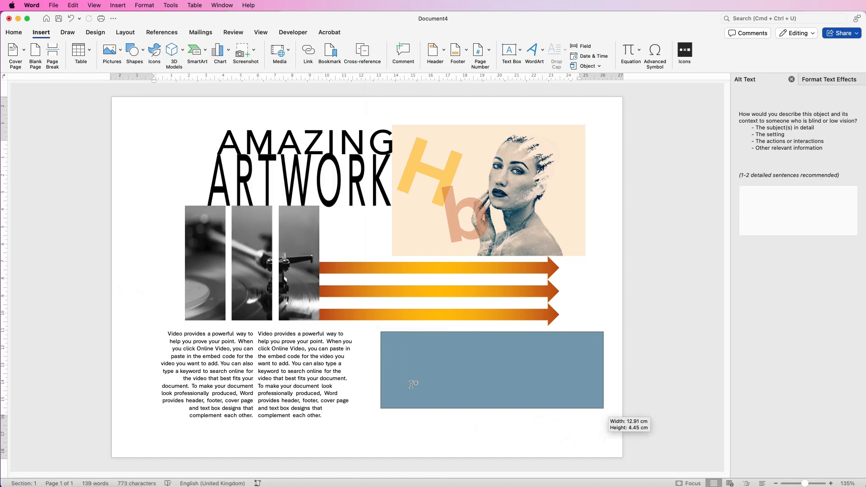
Step: Widen the rectangle leftward to about 14.2 cm and lower its top-left corner point so the top edge slants
drag(380, 371, 359, 371)
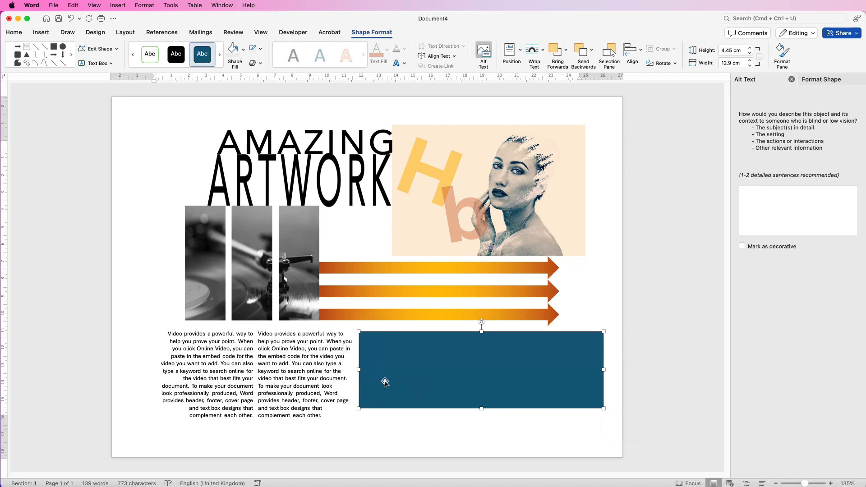
click(99, 50)
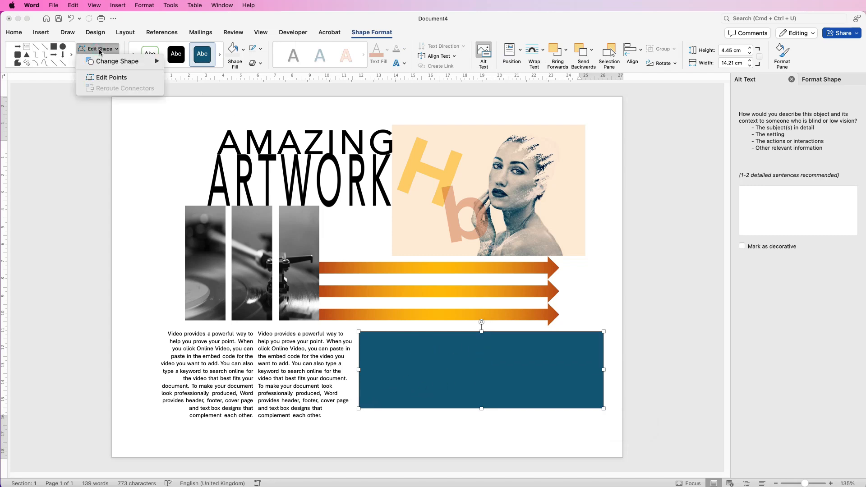
click(105, 78)
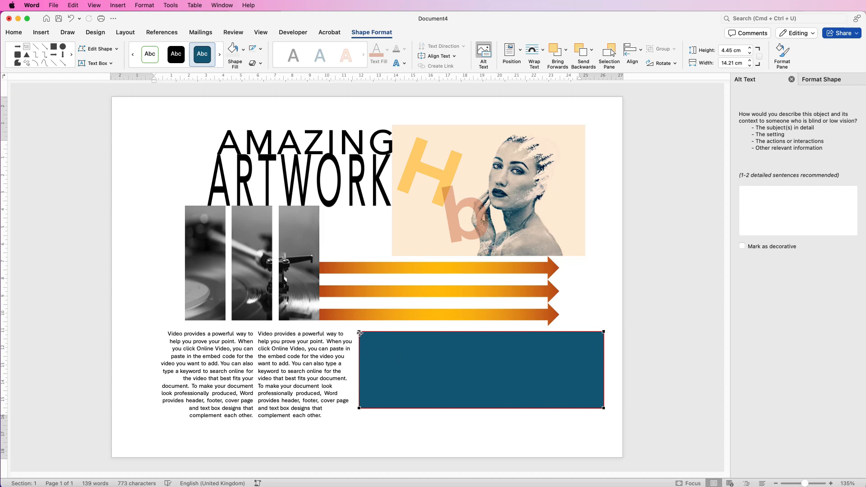
drag(360, 332, 359, 382)
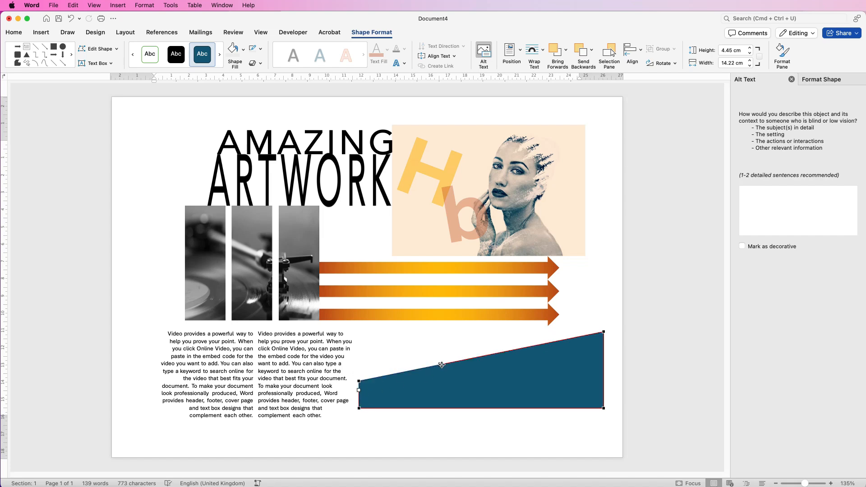
Step: Try curving the shape's edges by editing its points, and undo the three curve edits
drag(440, 365, 360, 312)
drag(359, 312, 359, 313)
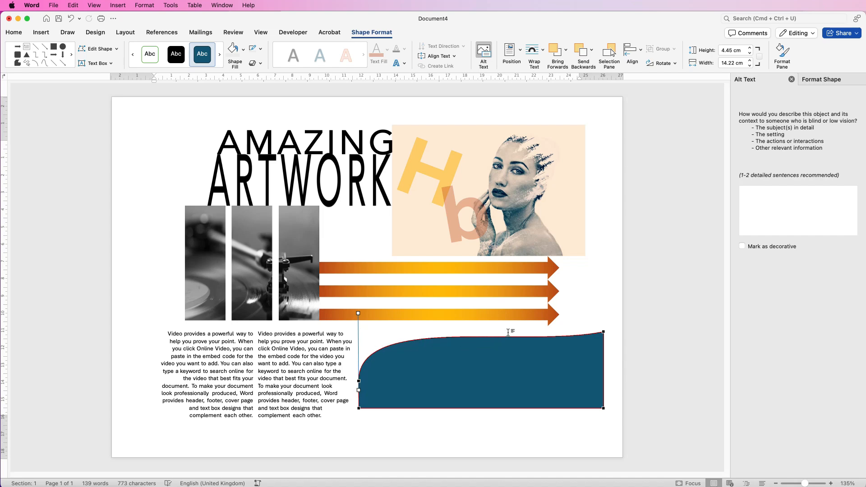
click(359, 409)
drag(332, 396, 369, 422)
drag(485, 401, 458, 383)
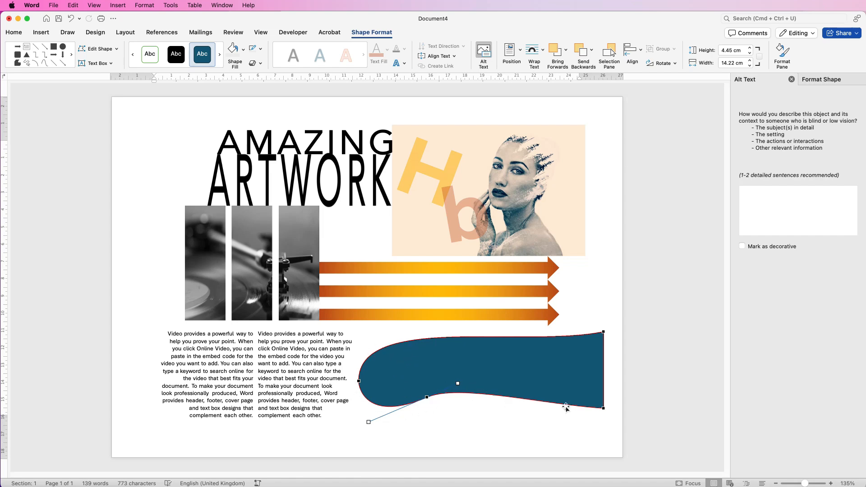
click(485, 365)
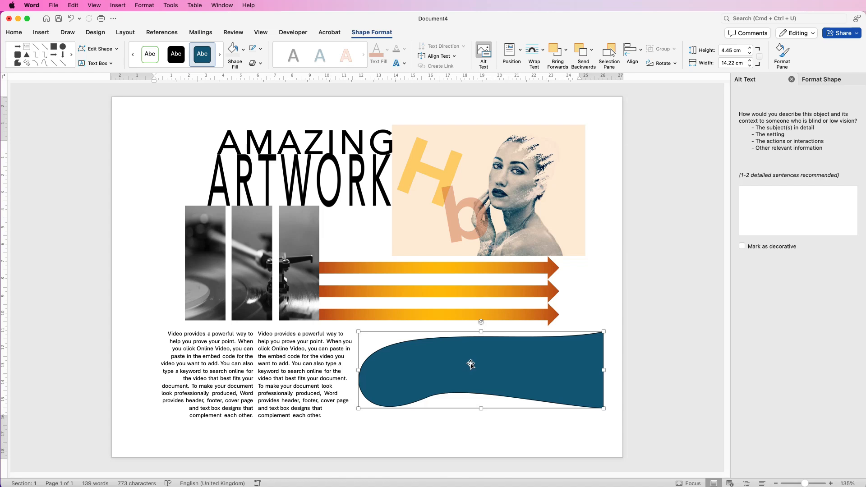
key(super+z)
key(super+z)
key(super+z)
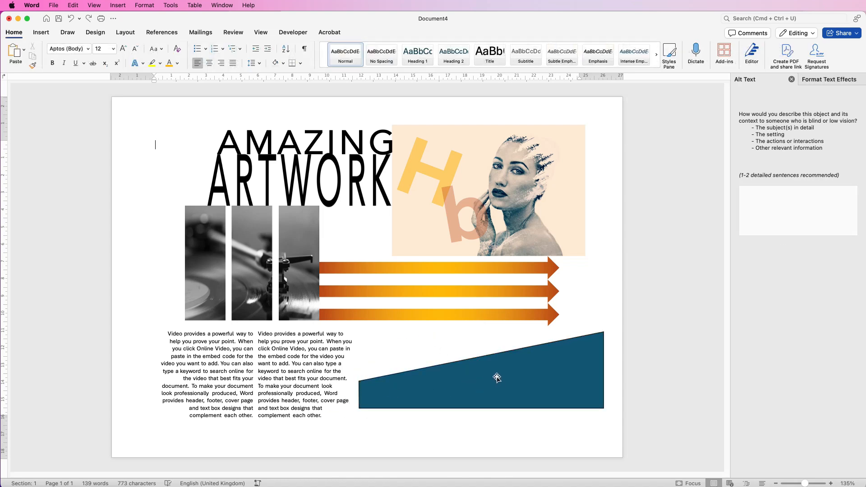
Step: Open the shape's fill and line settings and set its outline width to 20 pt
click(494, 372)
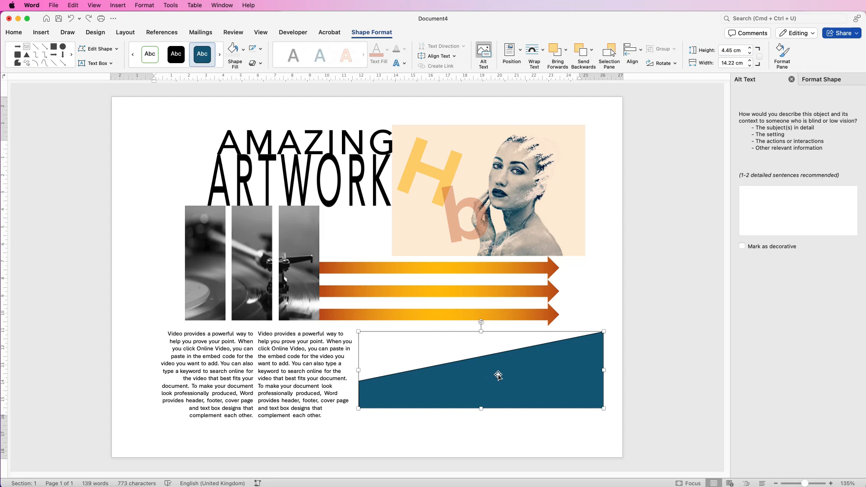
click(813, 80)
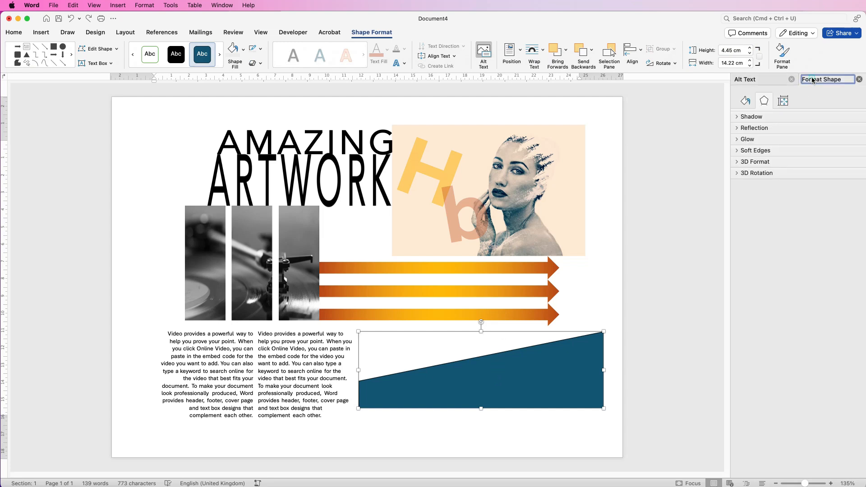
click(745, 102)
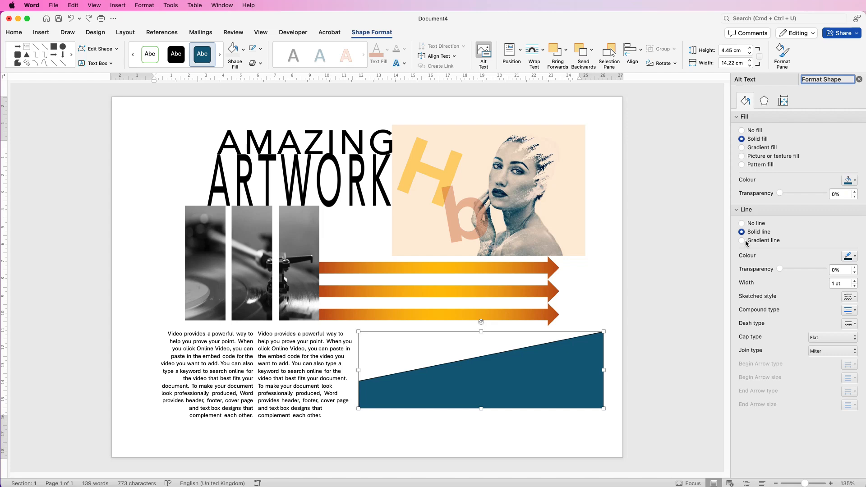
click(847, 283)
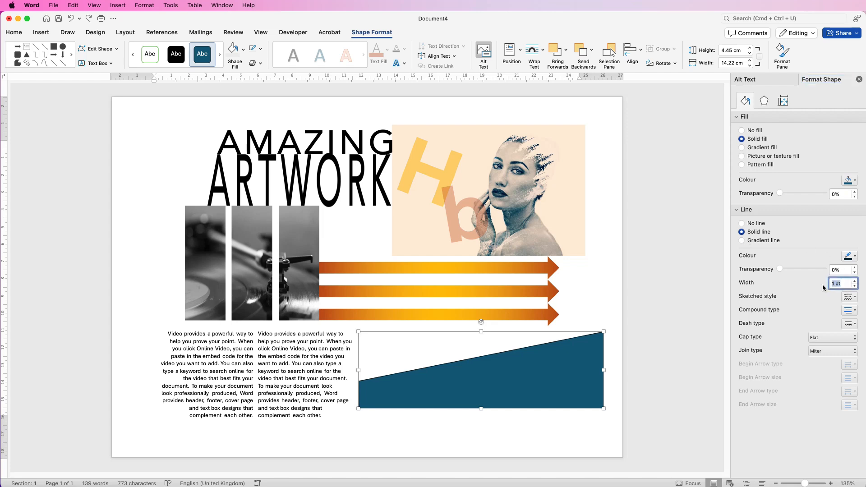
key(Return)
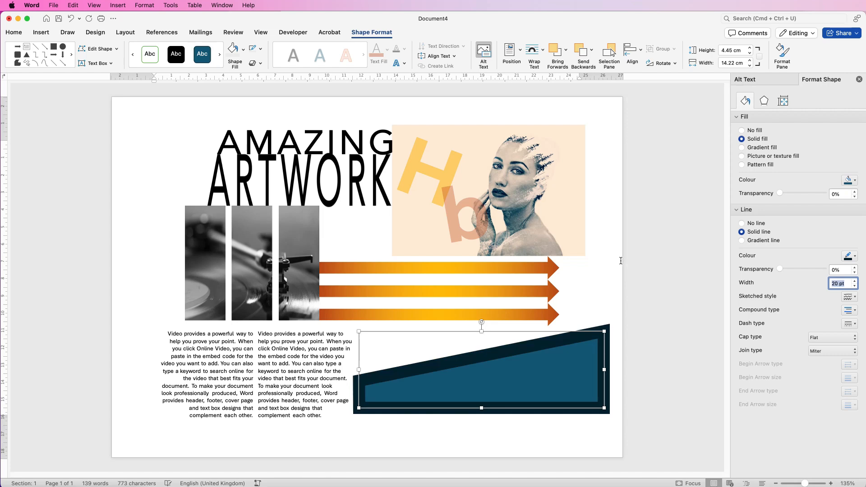
Step: Remove the shape's fill and set its outline colour to the recent light orange
click(742, 131)
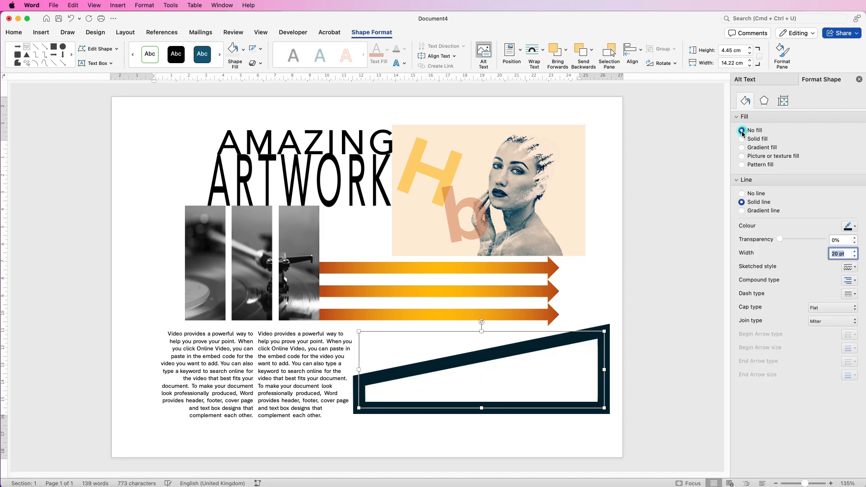
click(852, 227)
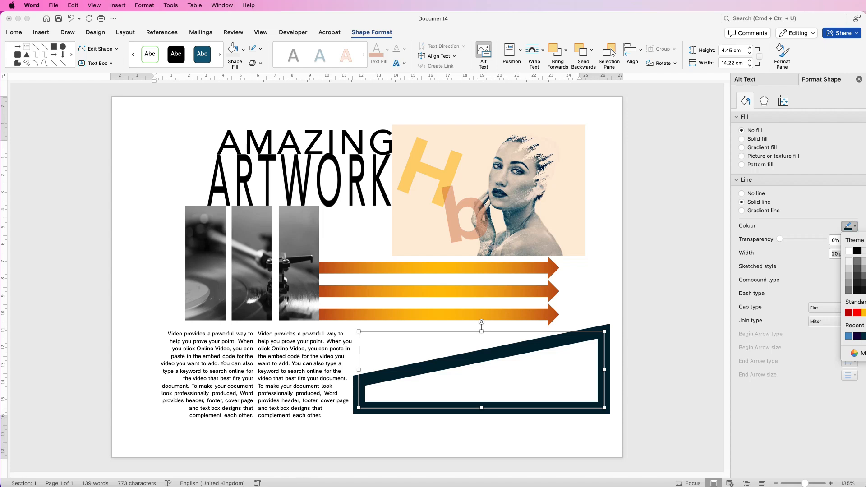
click(865, 336)
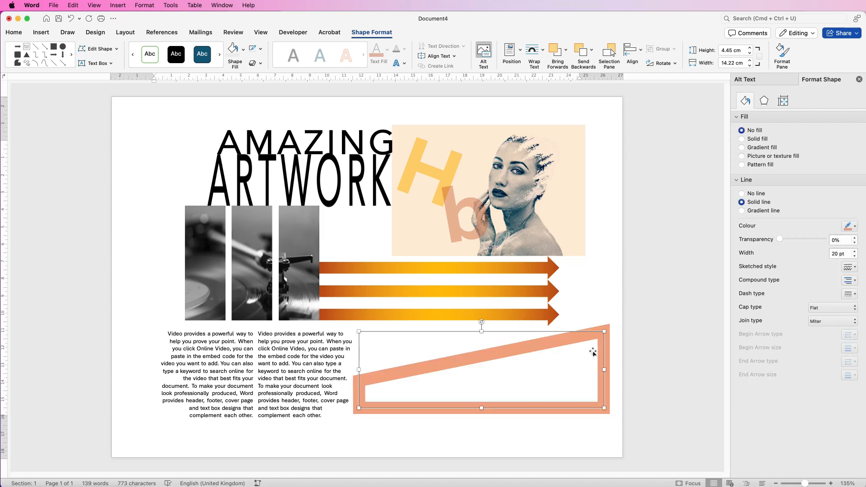
Step: Resize the shape to about 2.84 cm high and 12.7 cm wide and set the line transparency to 34%
drag(605, 331, 579, 360)
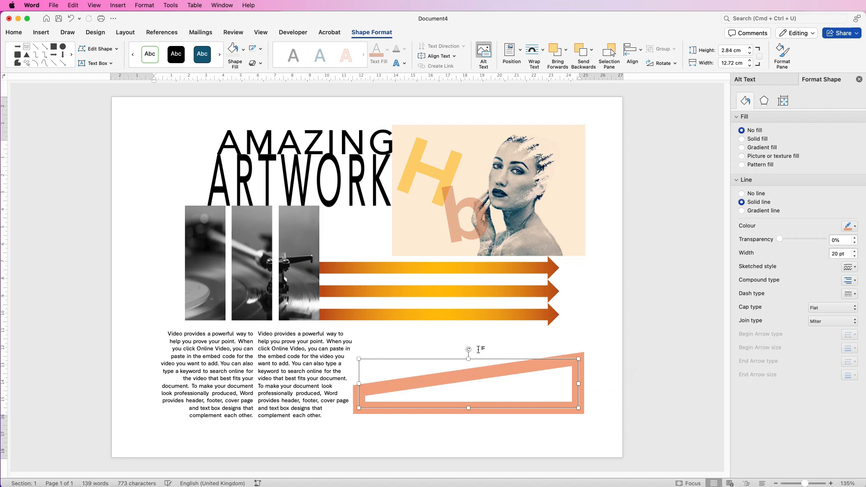
drag(359, 383, 359, 383)
mouse_move(780, 238)
mouse_down()
mouse_move(819, 240)
mouse_move(794, 239)
mouse_up()
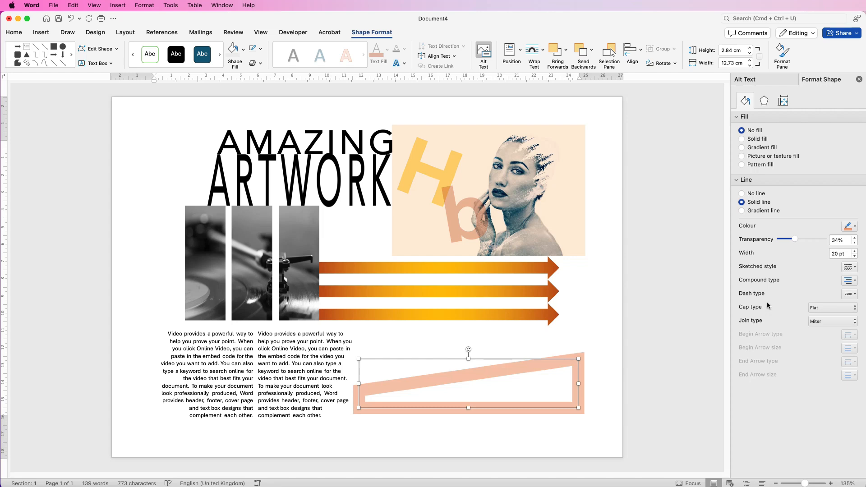
Step: Apply an outer shadow preset to the slanted frame shape
click(765, 102)
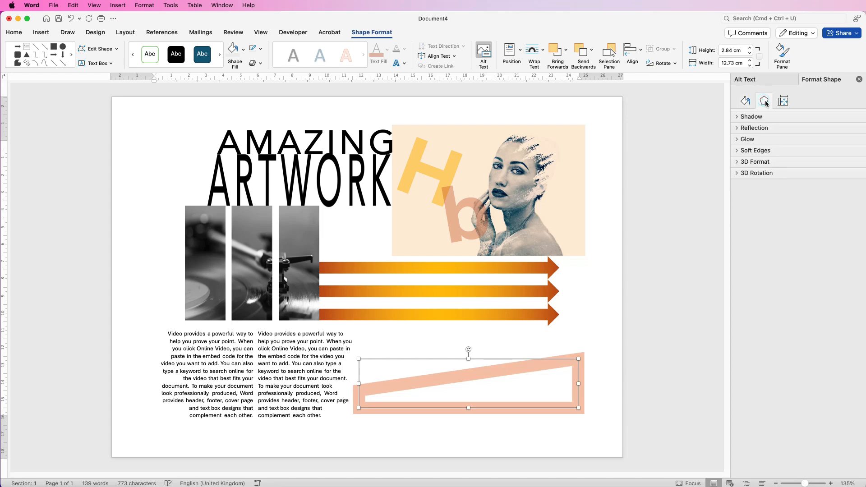
click(738, 117)
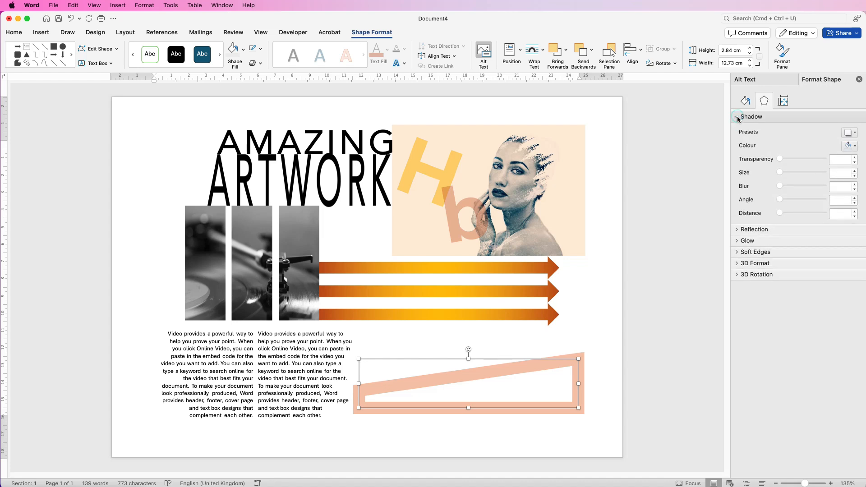
click(855, 134)
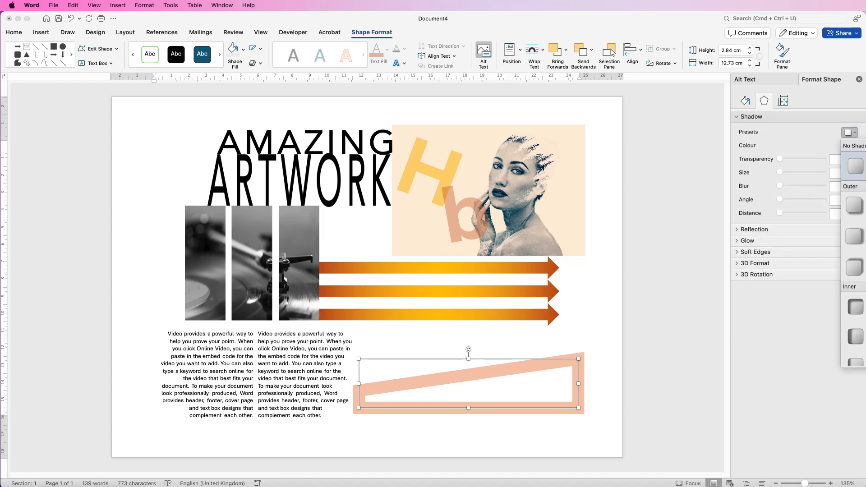
click(865, 206)
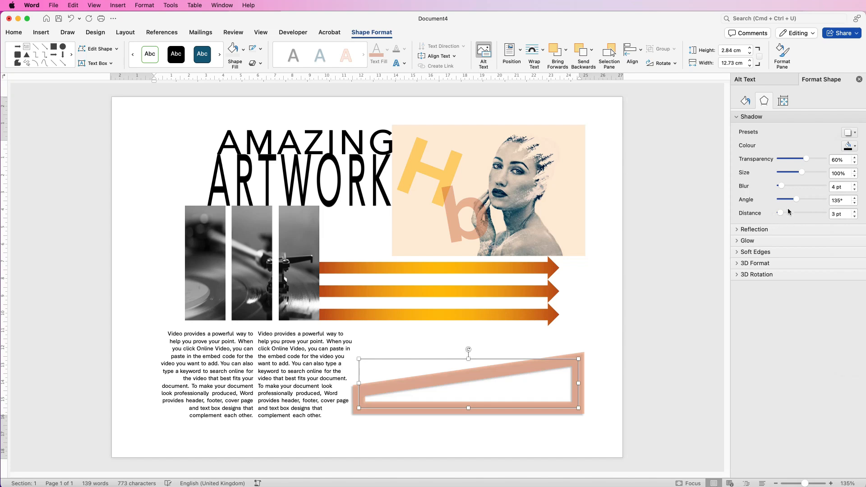
Step: Set the shadow to 63% transparency, 104% size, 0 pt blur, orange colour, 89° angle and 9 pt distance
drag(796, 199, 808, 161)
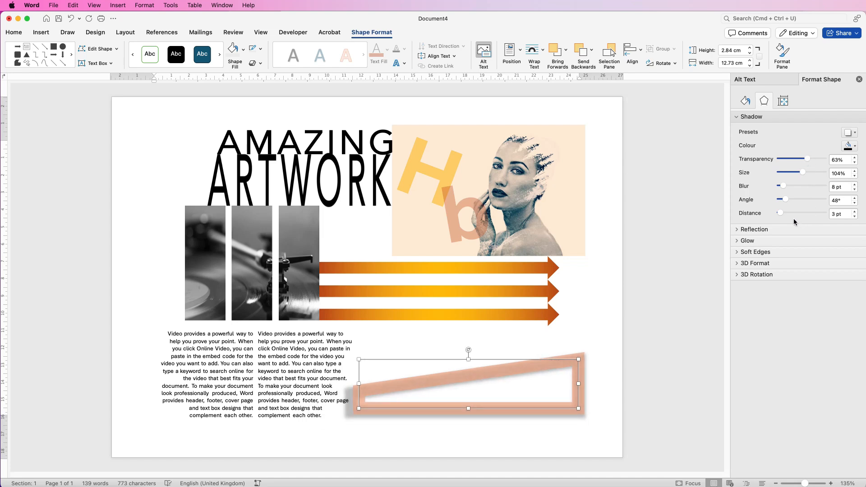
drag(780, 215, 775, 187)
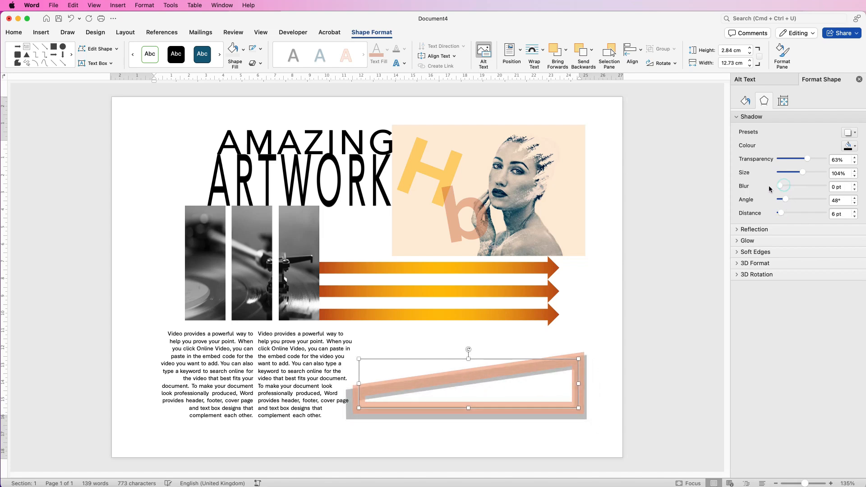
click(855, 147)
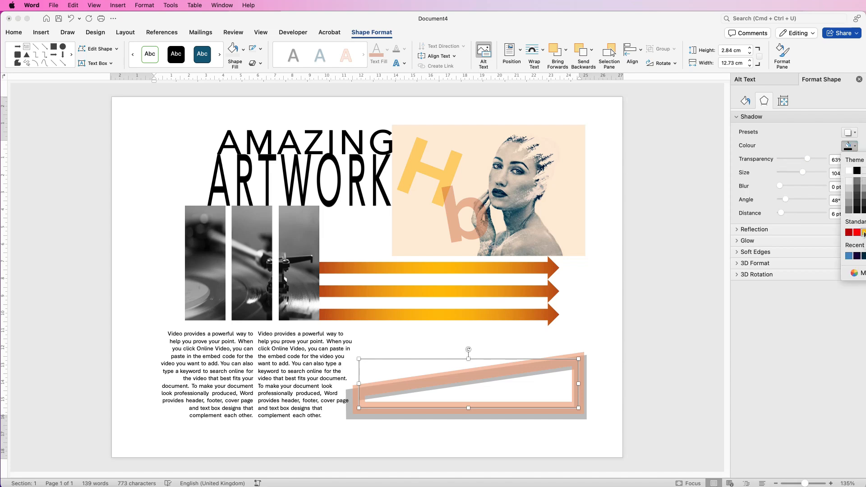
click(864, 233)
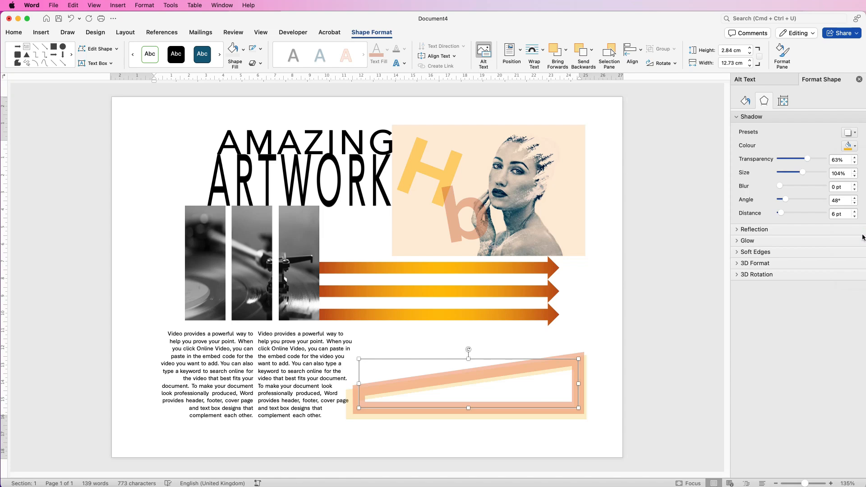
drag(785, 200, 838, 210)
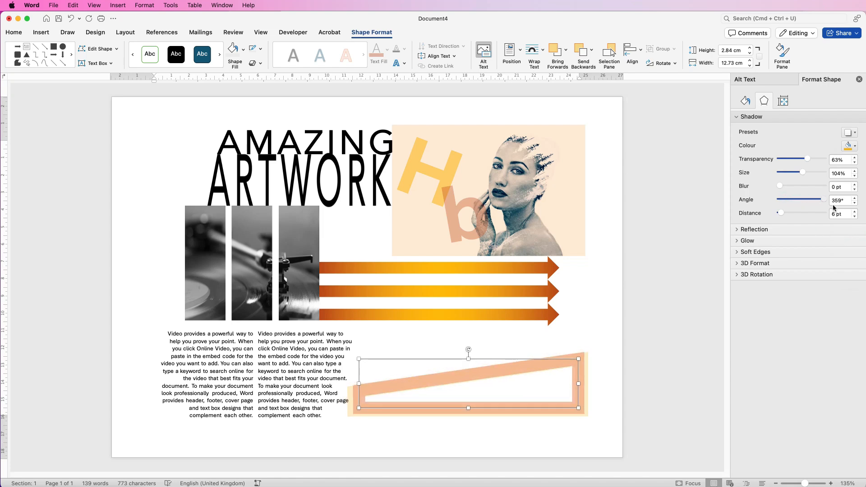
mouse_move(783, 214)
mouse_down()
mouse_move(814, 201)
mouse_move(787, 203)
mouse_move(806, 203)
mouse_move(782, 210)
mouse_move(789, 219)
mouse_up()
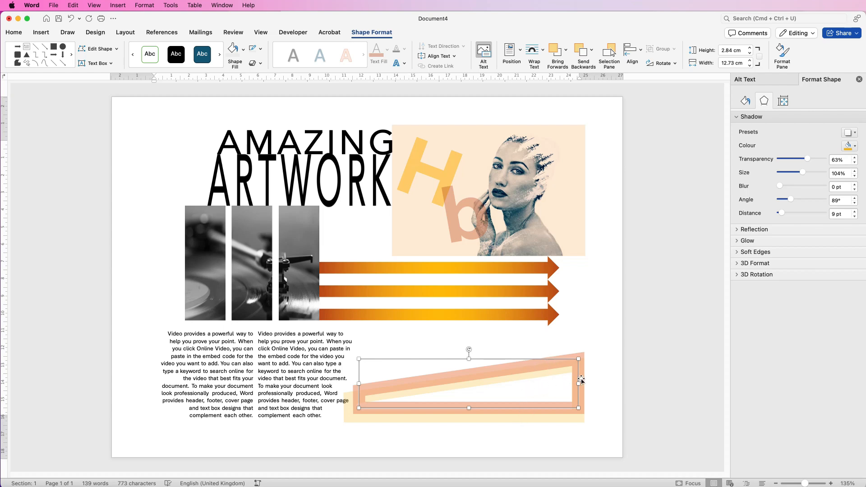
Step: Narrow the frame to about 11.9 cm wide and copy it to the page's top-left beside the title
drag(579, 385, 564, 385)
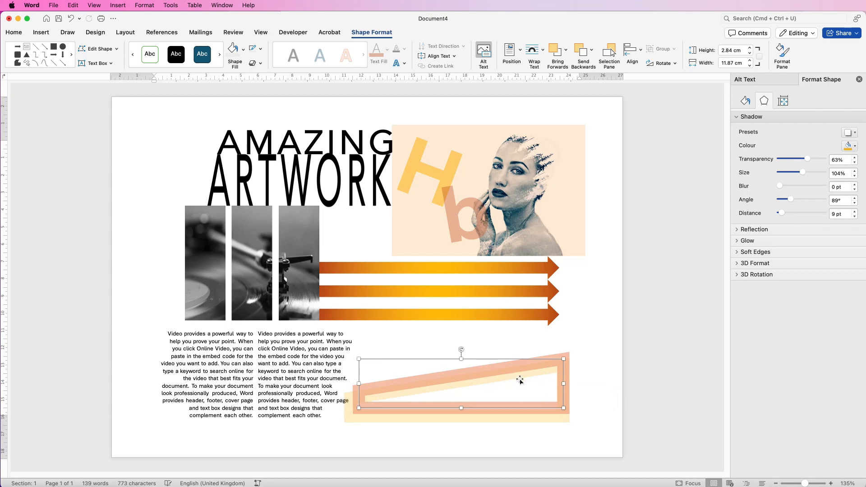
drag(472, 382, 259, 149)
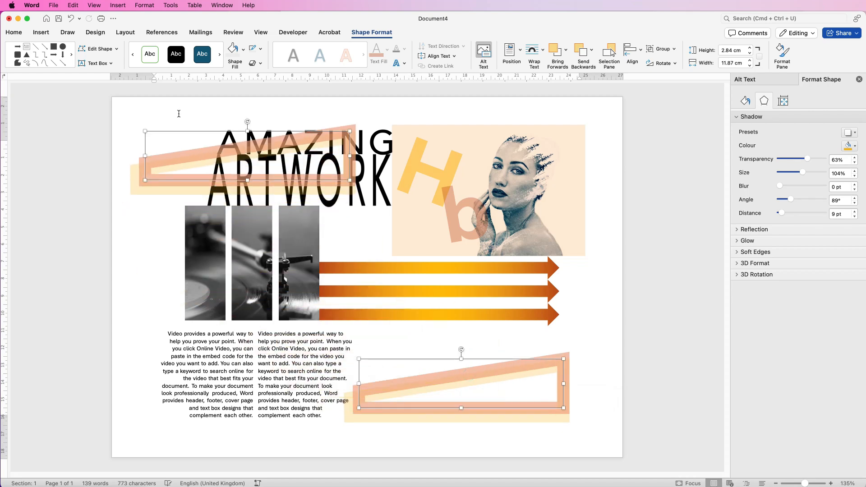
Step: Rotate and resize the copied frame to about 5.3 cm high and 4.2 cm wide at the top-left corner
click(255, 135)
drag(248, 121, 247, 189)
drag(348, 156, 237, 156)
drag(144, 155, 170, 157)
drag(201, 193, 213, 222)
mouse_move(170, 177)
mouse_down()
mouse_move(191, 180)
mouse_move(169, 183)
mouse_up()
drag(239, 177, 243, 178)
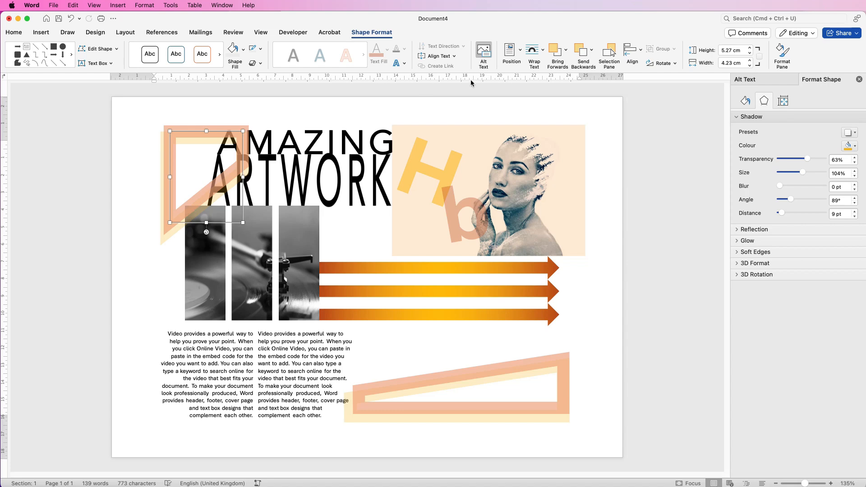
Step: Send the copied frame to the back behind the title and pictures and nudge it into place
click(591, 52)
click(594, 77)
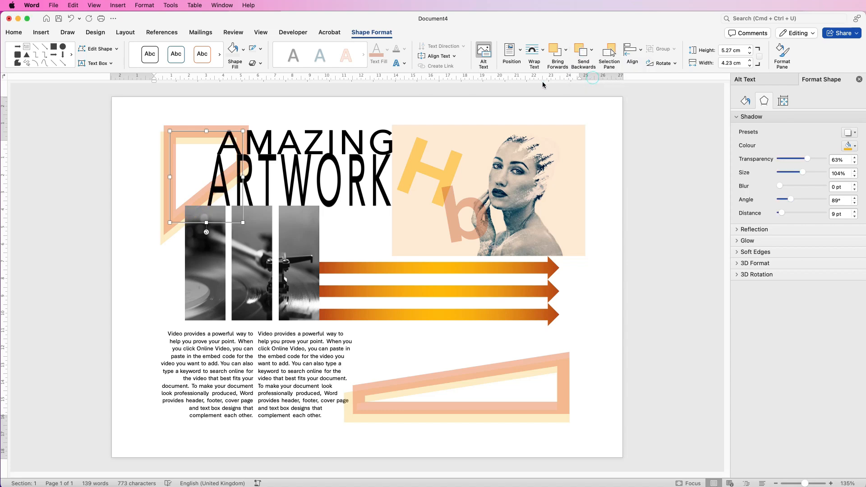
drag(190, 134, 197, 140)
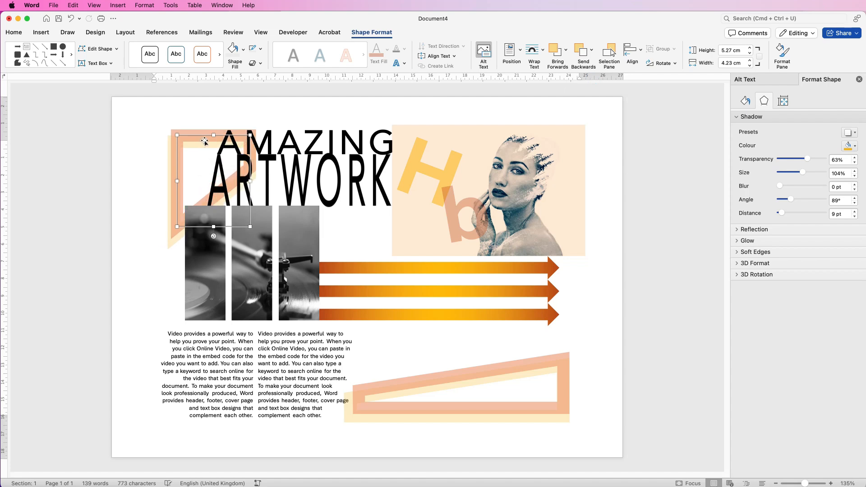
click(200, 140)
drag(188, 139, 185, 138)
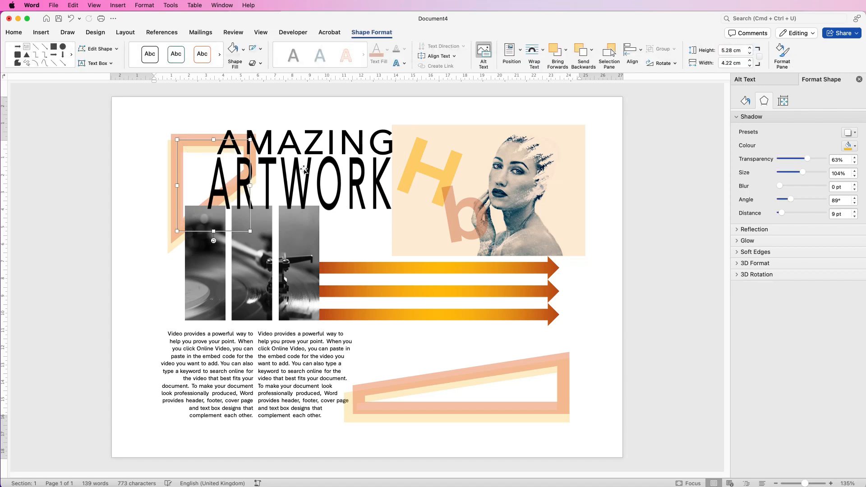
click(568, 324)
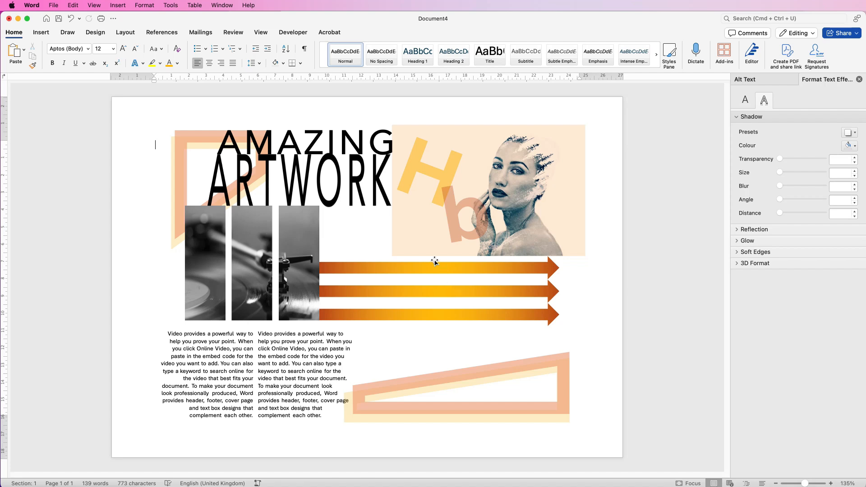
Step: Build the black striped line grid, group it and position it over the arrows below the portrait
drag(376, 294, 376, 425)
drag(378, 324, 410, 329)
mouse_move(805, 483)
mouse_down()
mouse_move(825, 484)
mouse_move(805, 485)
mouse_up()
shift+click(453, 343)
click(636, 52)
click(662, 49)
drag(412, 332, 563, 239)
drag(563, 333, 563, 333)
drag(559, 217, 433, 225)
drag(436, 144, 507, 246)
drag(443, 263, 522, 259)
click(408, 130)
Step: Insert a text box reading DESIGN and set it in a large serif font
click(511, 53)
mouse_move(376, 345)
mouse_down()
mouse_move(476, 380)
mouse_move(542, 370)
mouse_up()
text(DESIGN)
triple_click(399, 354)
click(14, 33)
click(88, 48)
click(237, 173)
click(113, 49)
Step: Add CLASH and vertical TITLE text beside DESIGN and arrange them over the lower slanted frame
click(372, 33)
click(244, 50)
drag(467, 345, 310, 358)
text(CLASHTITLE)
drag(281, 325, 318, 362)
drag(308, 377, 345, 392)
drag(356, 397, 338, 405)
click(484, 350)
drag(485, 350, 484, 355)
mouse_move(482, 391)
mouse_down()
mouse_move(504, 382)
mouse_move(501, 396)
mouse_up()
click(14, 33)
click(668, 399)
Step: Draw a large circle behind the text columns with a pale yellow semi-transparent fill
click(41, 32)
click(135, 53)
drag(214, 245, 395, 472)
click(742, 223)
click(849, 180)
click(861, 269)
drag(779, 194, 813, 194)
drag(304, 246, 304, 207)
scroll(646, 282, down, 5)
click(560, 327)
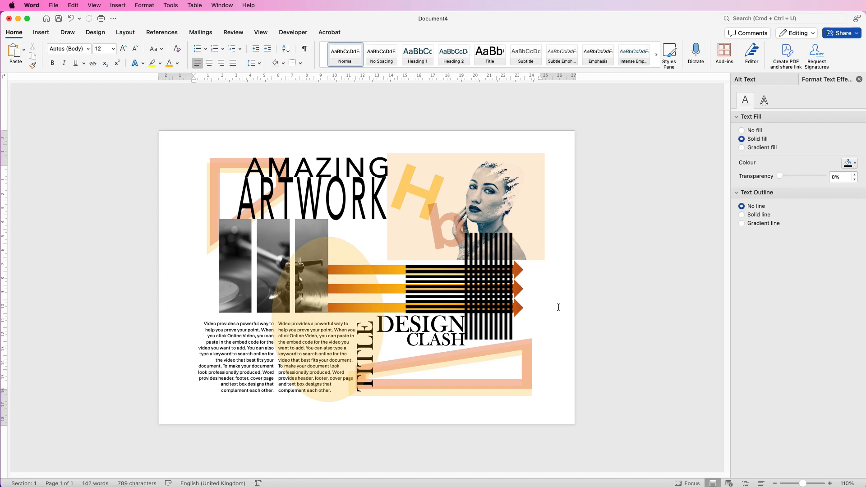
Step: Draw a rectangle covering the whole page
click(46, 35)
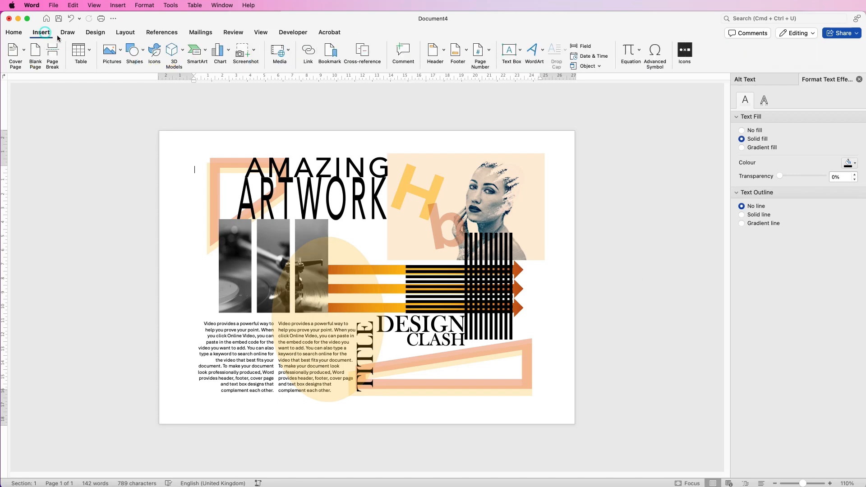
click(143, 53)
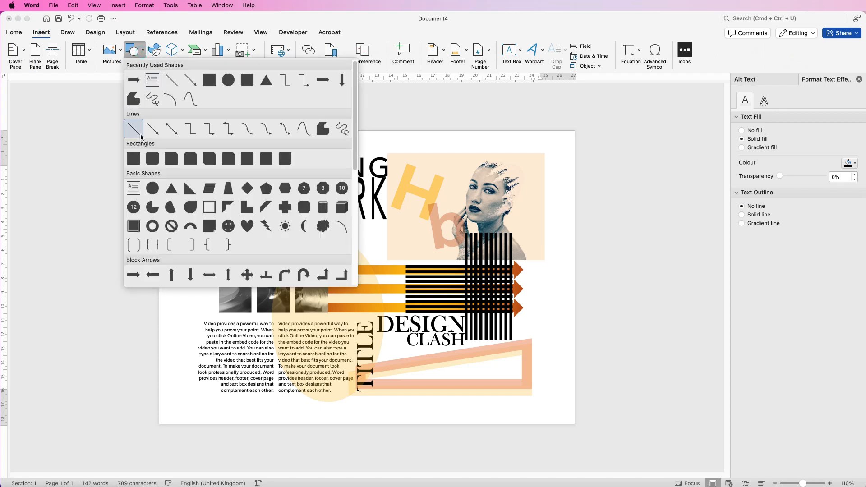
click(138, 158)
drag(159, 130, 575, 424)
click(368, 251)
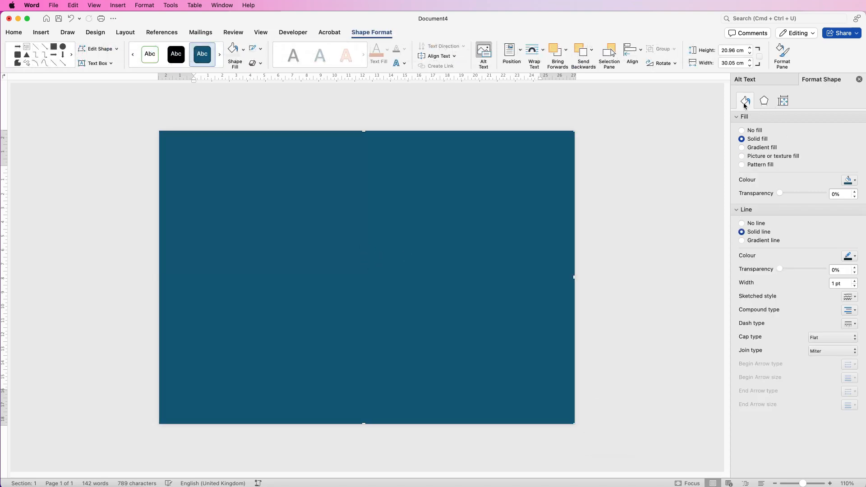
Step: Give the page rectangle a gradient fill and send it to the back
click(742, 148)
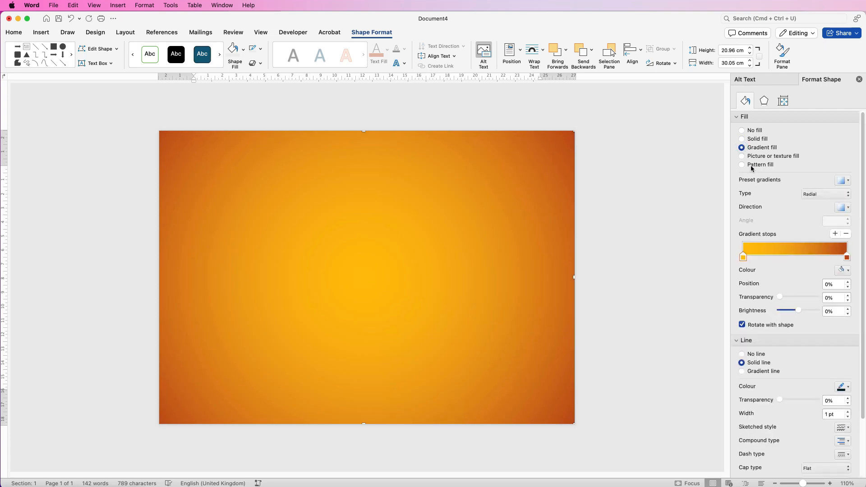
click(591, 52)
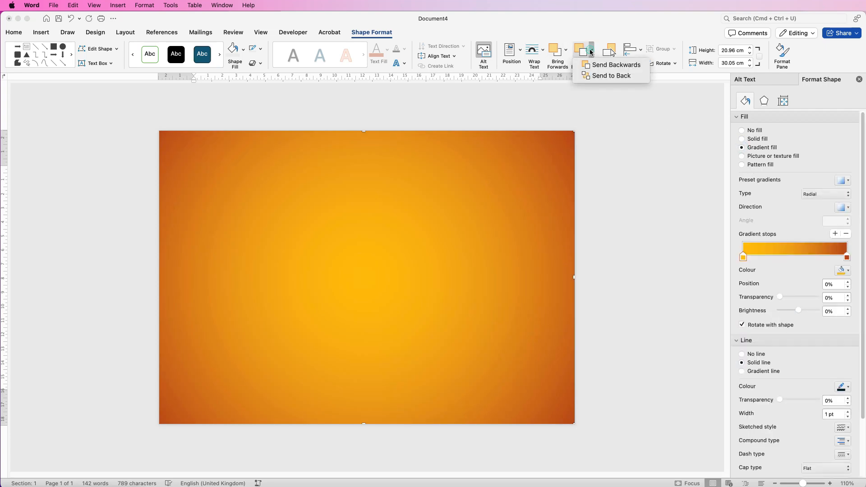
click(596, 78)
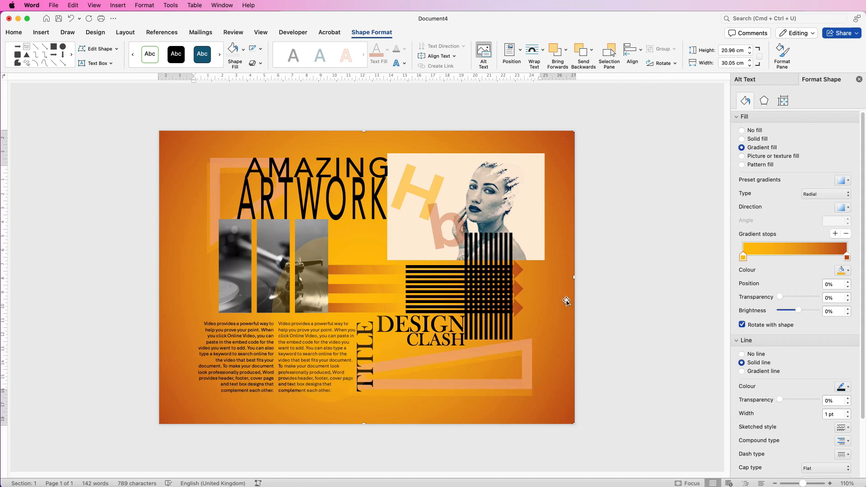
Step: Try a dark colour for the gradient's end stop and switch it back to orange
click(847, 258)
click(848, 271)
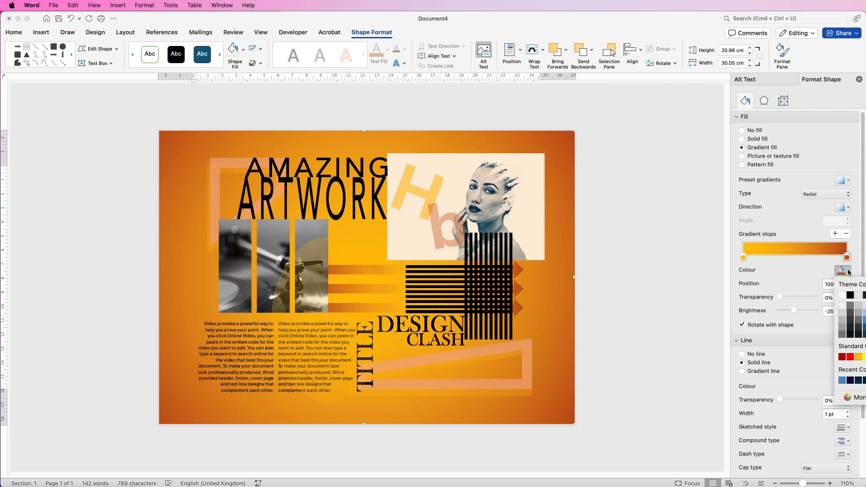
click(850, 334)
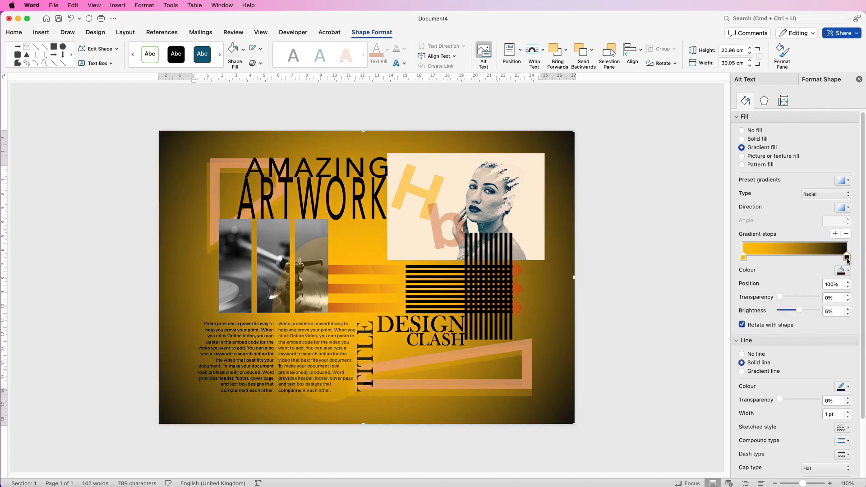
click(849, 272)
click(865, 328)
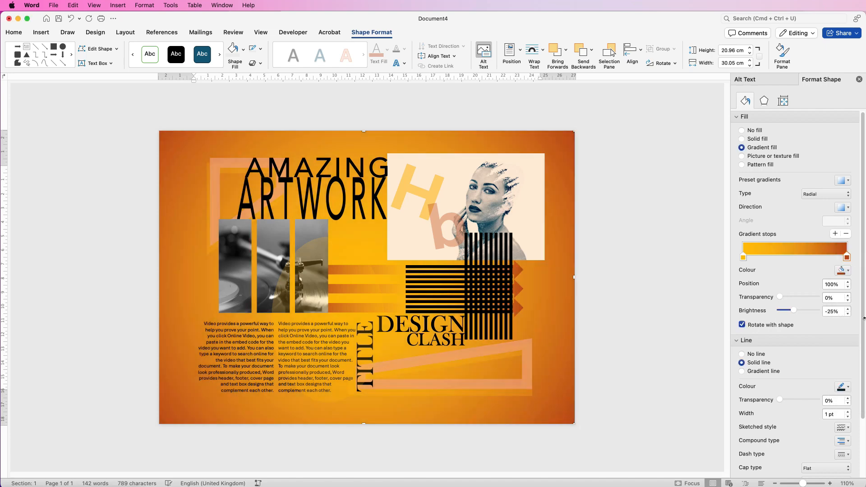
click(847, 271)
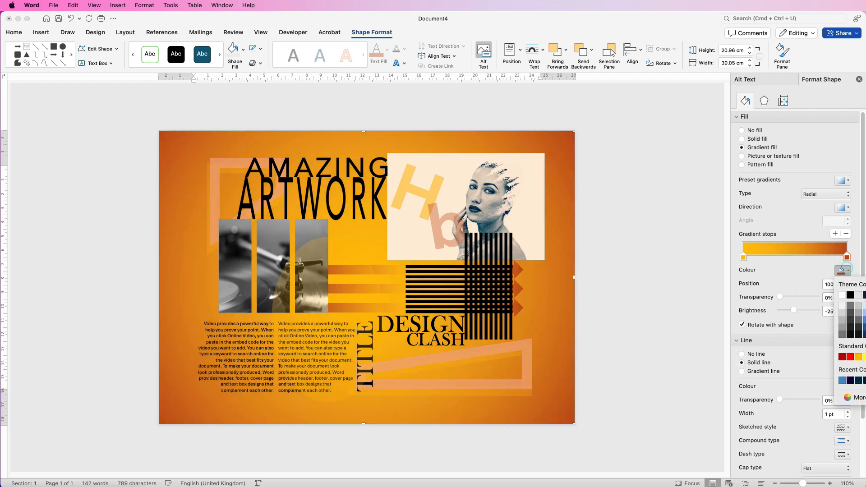
Step: Set the gradient's start stop to a light pink colour
click(743, 257)
click(743, 258)
click(849, 271)
click(865, 320)
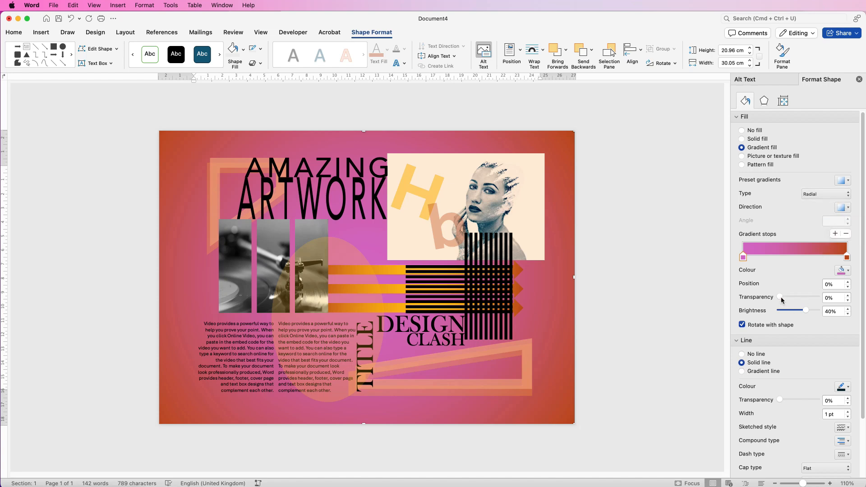
mouse_move(779, 297)
mouse_down()
mouse_move(812, 300)
mouse_move(762, 298)
mouse_up()
Step: Give the portrait picture a solid outline in a pink theme colour
click(443, 215)
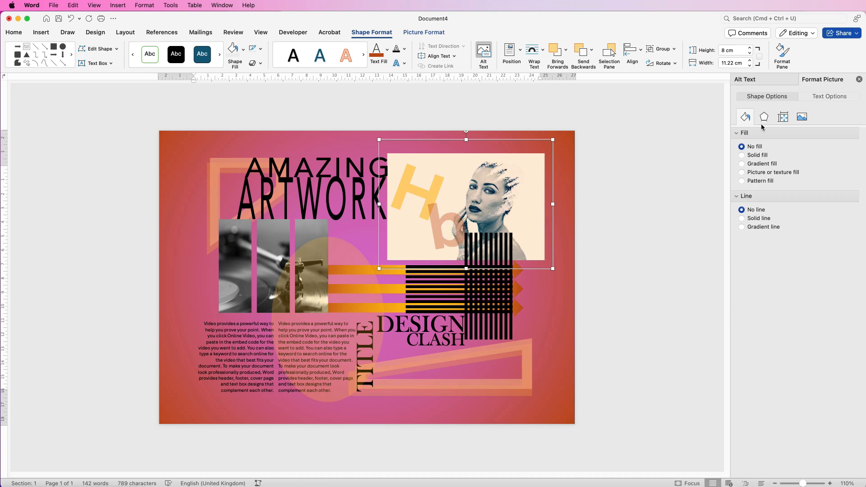
click(742, 220)
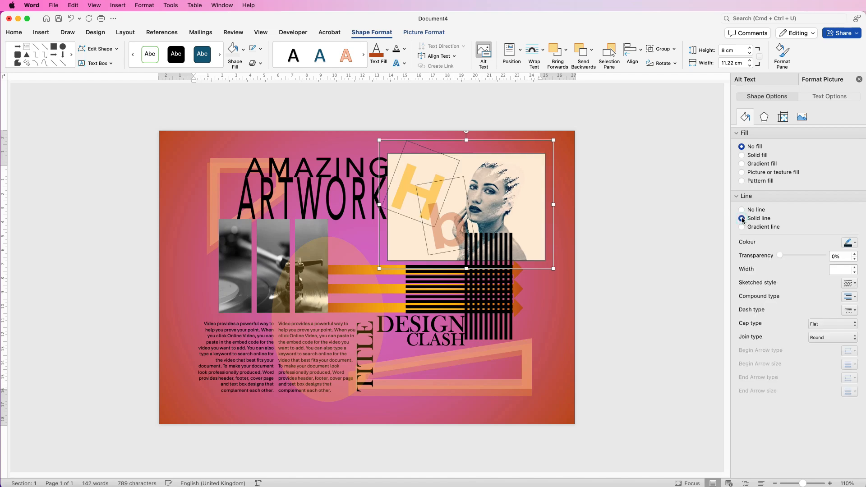
click(856, 245)
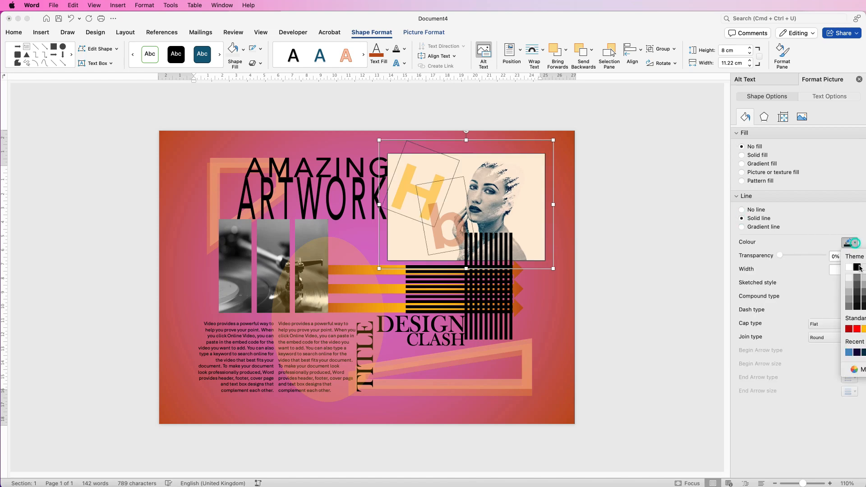
click(862, 329)
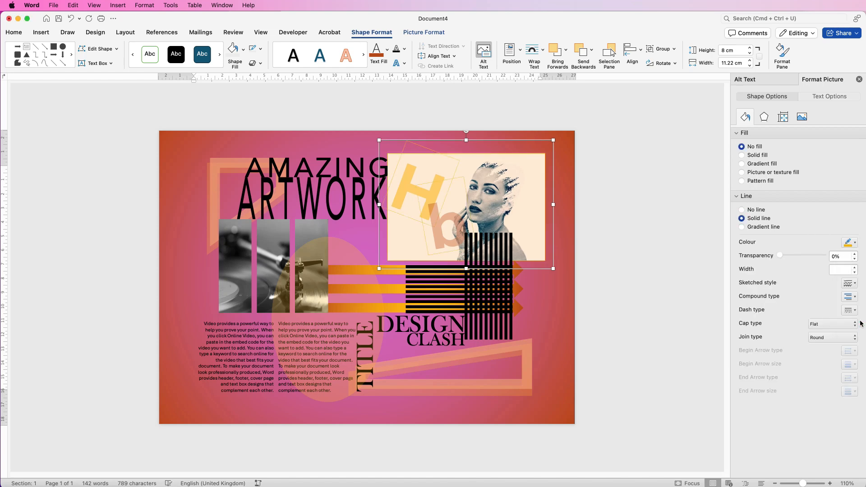
click(855, 244)
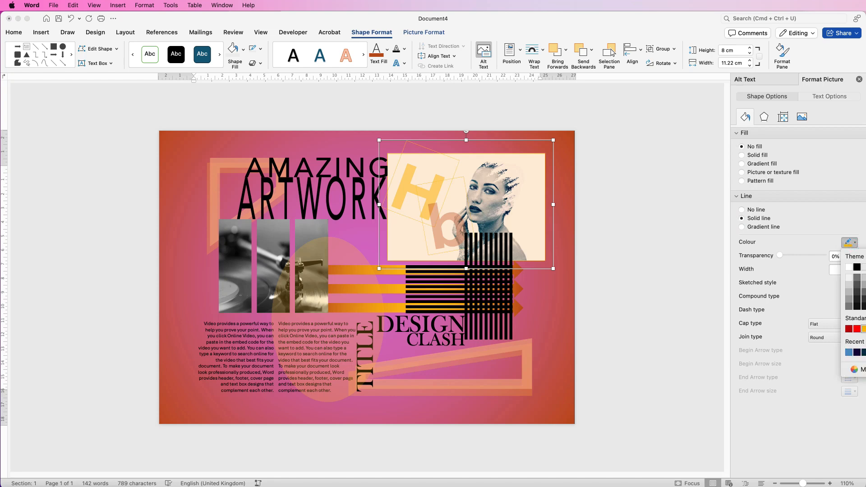
click(864, 293)
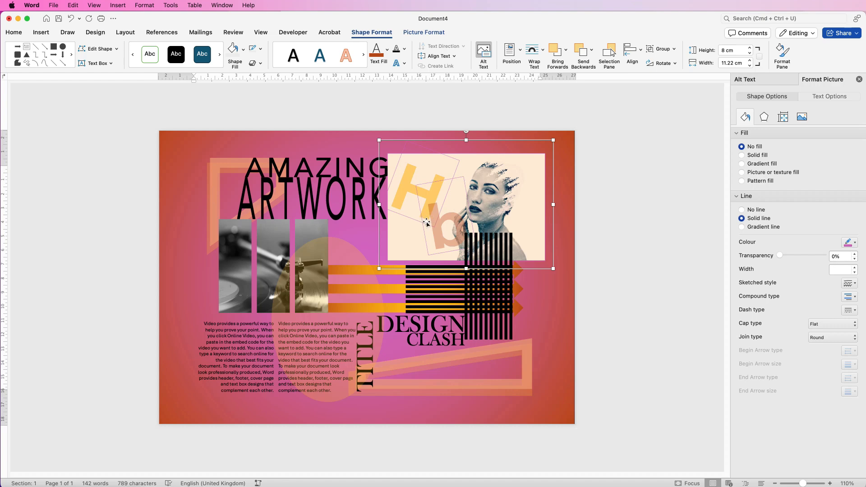
click(615, 283)
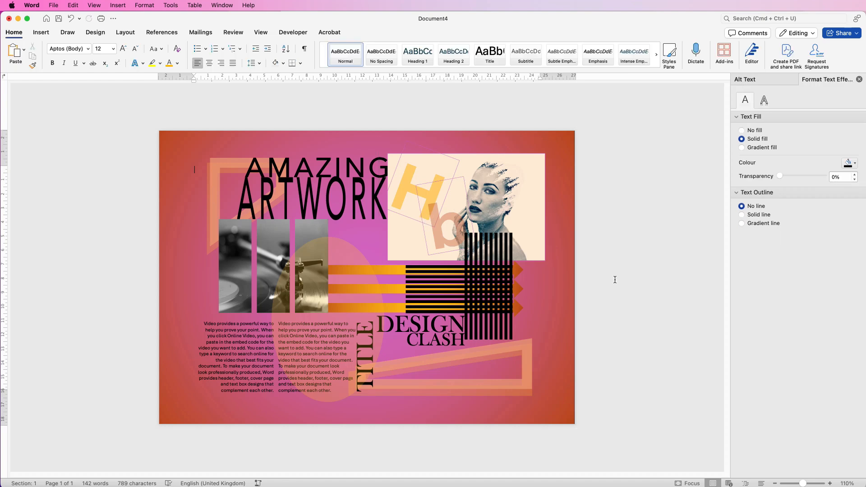